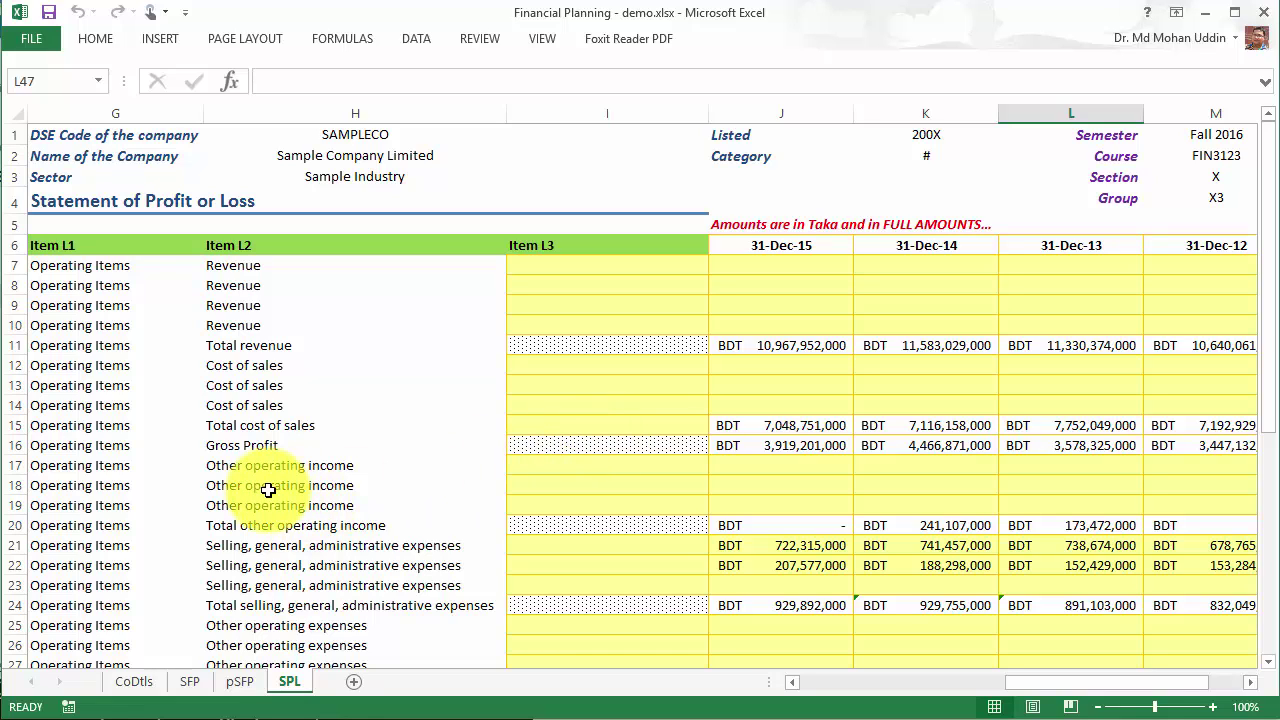
Step: Add a new worksheet after SPL and copy the entire contents of the SPL sheet
click(354, 684)
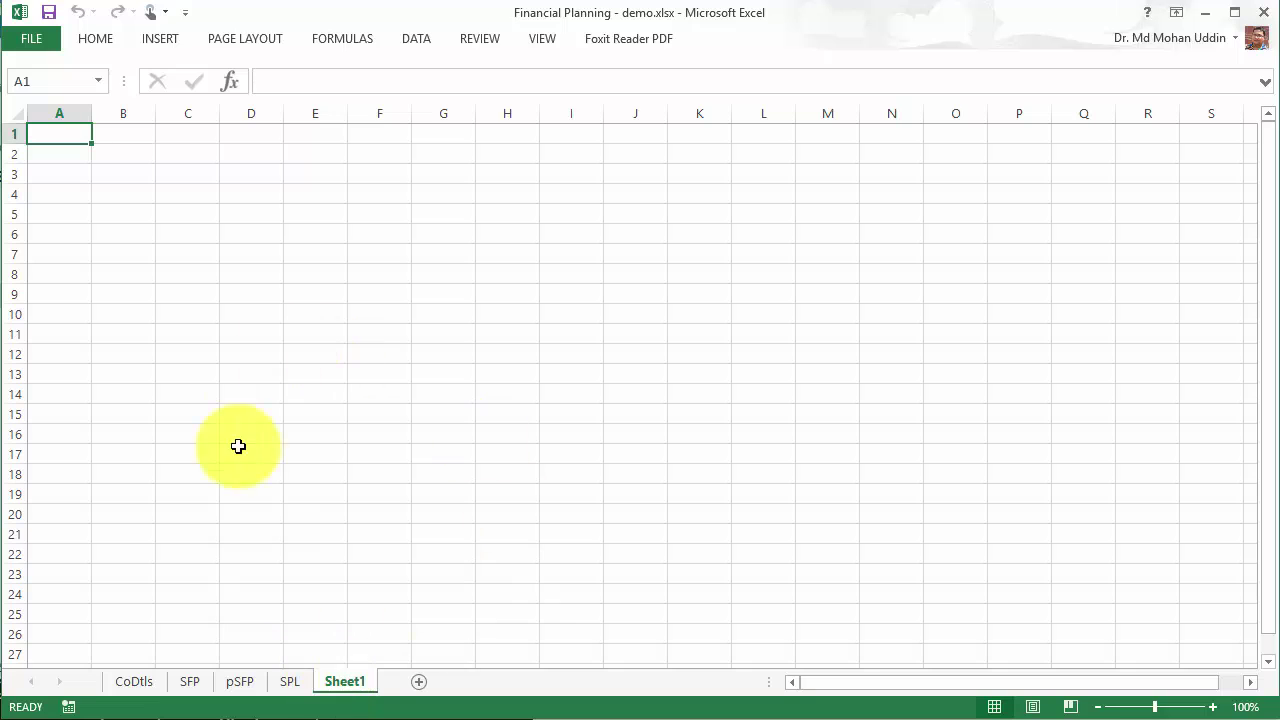
click(291, 681)
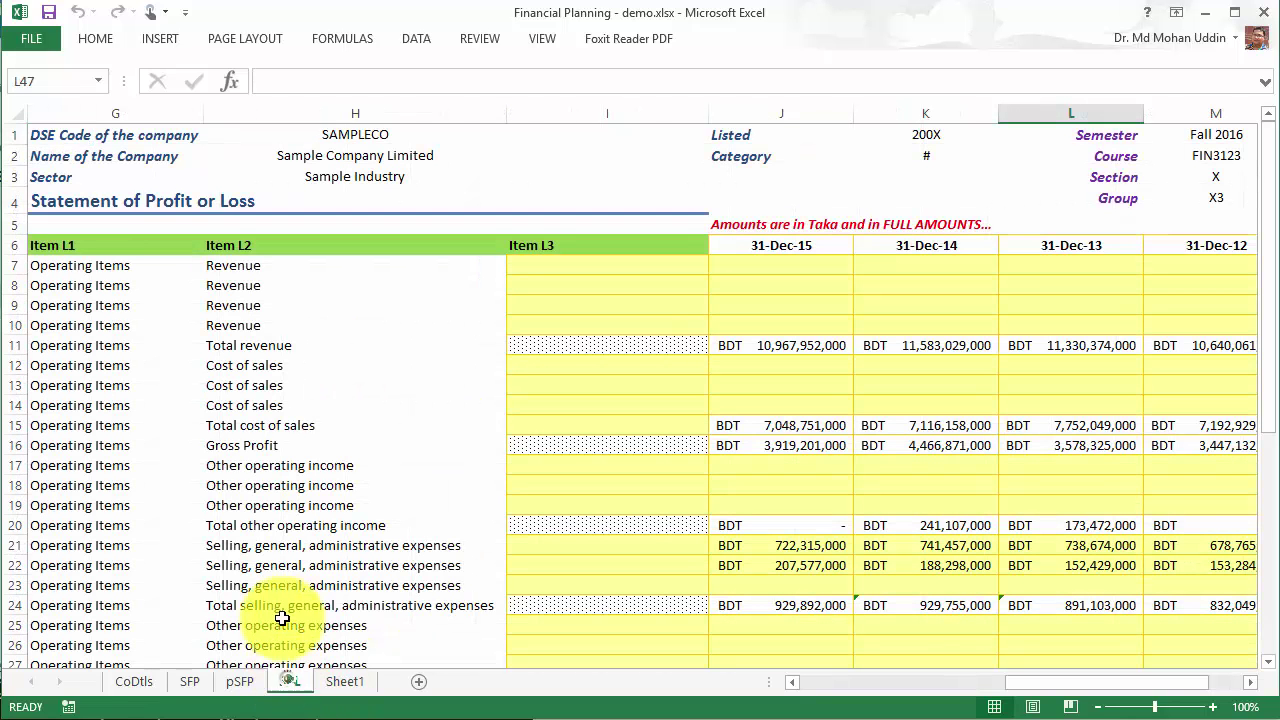
click(12, 112)
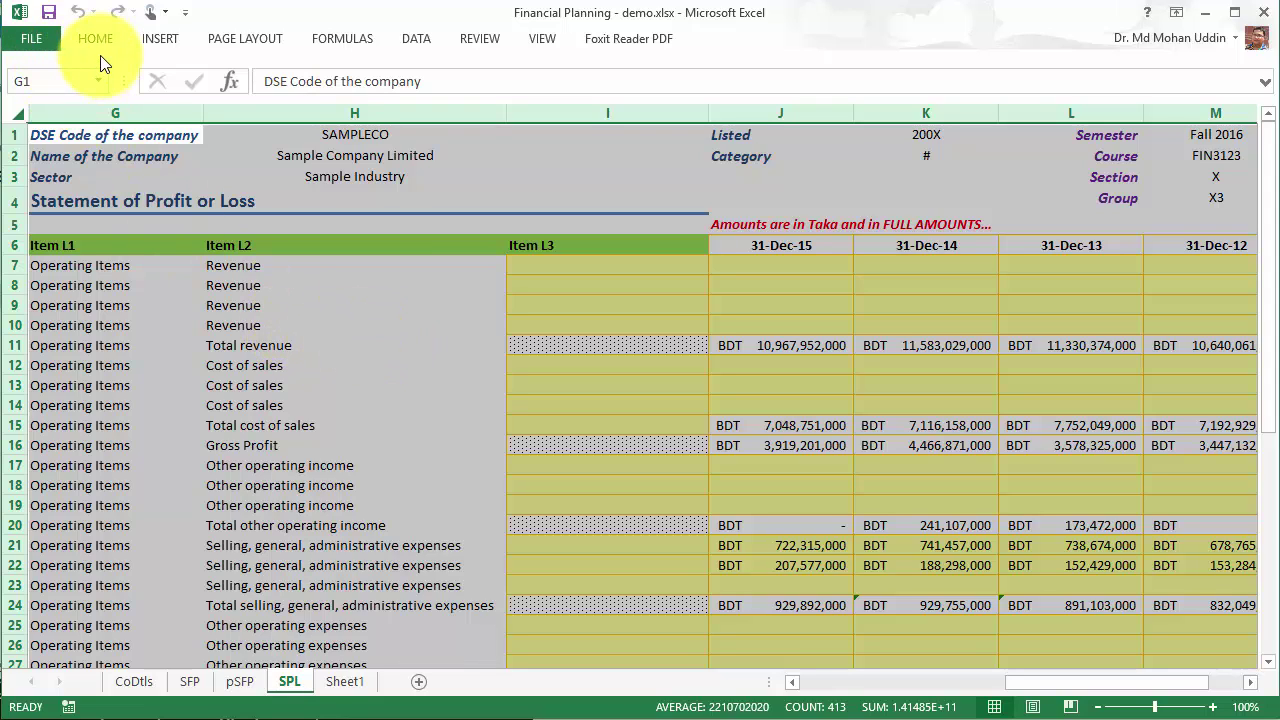
key(ctrl+c)
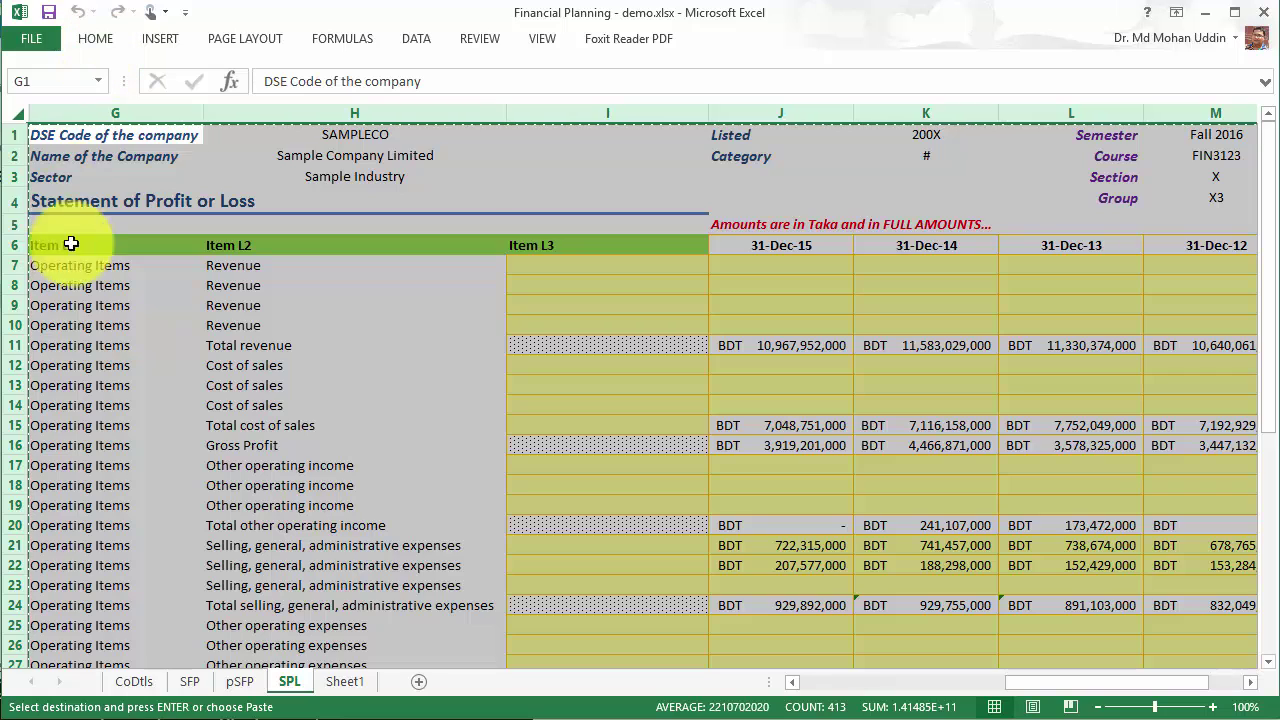
Step: Paste the copied statement over the whole of Sheet1 as values with source formatting
click(342, 682)
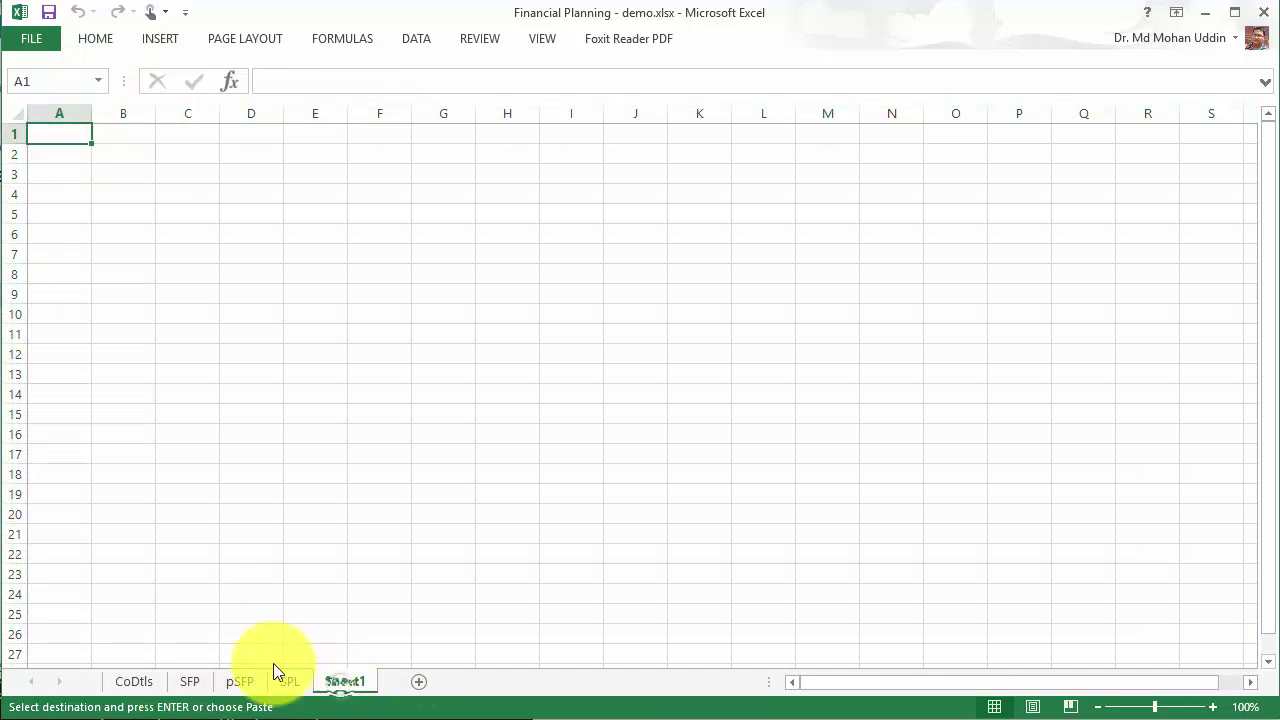
click(18, 115)
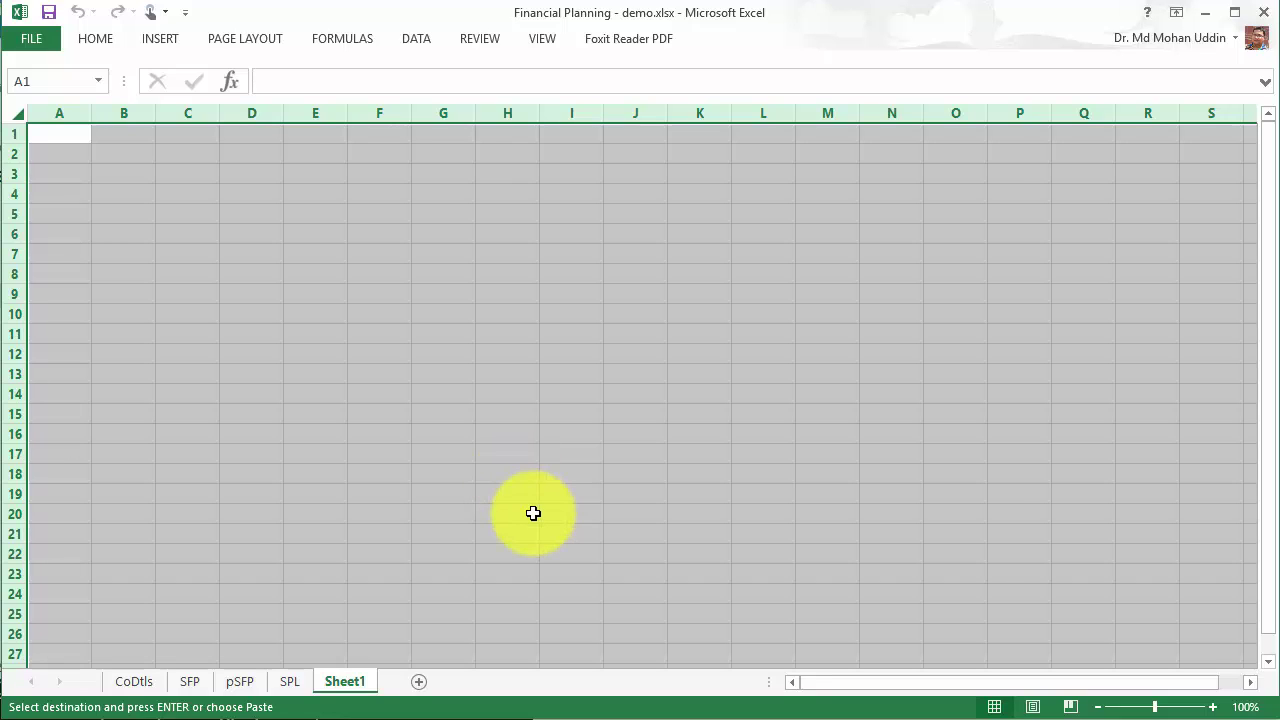
key(ctrl+v)
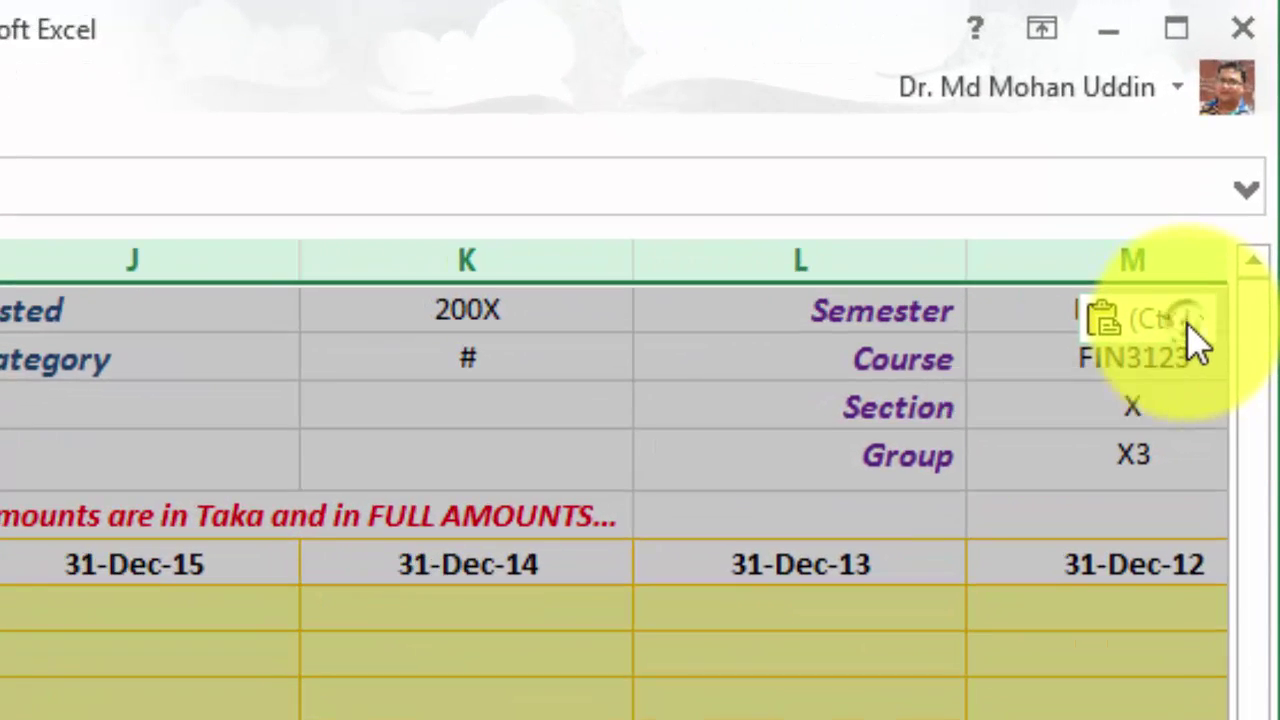
click(1196, 336)
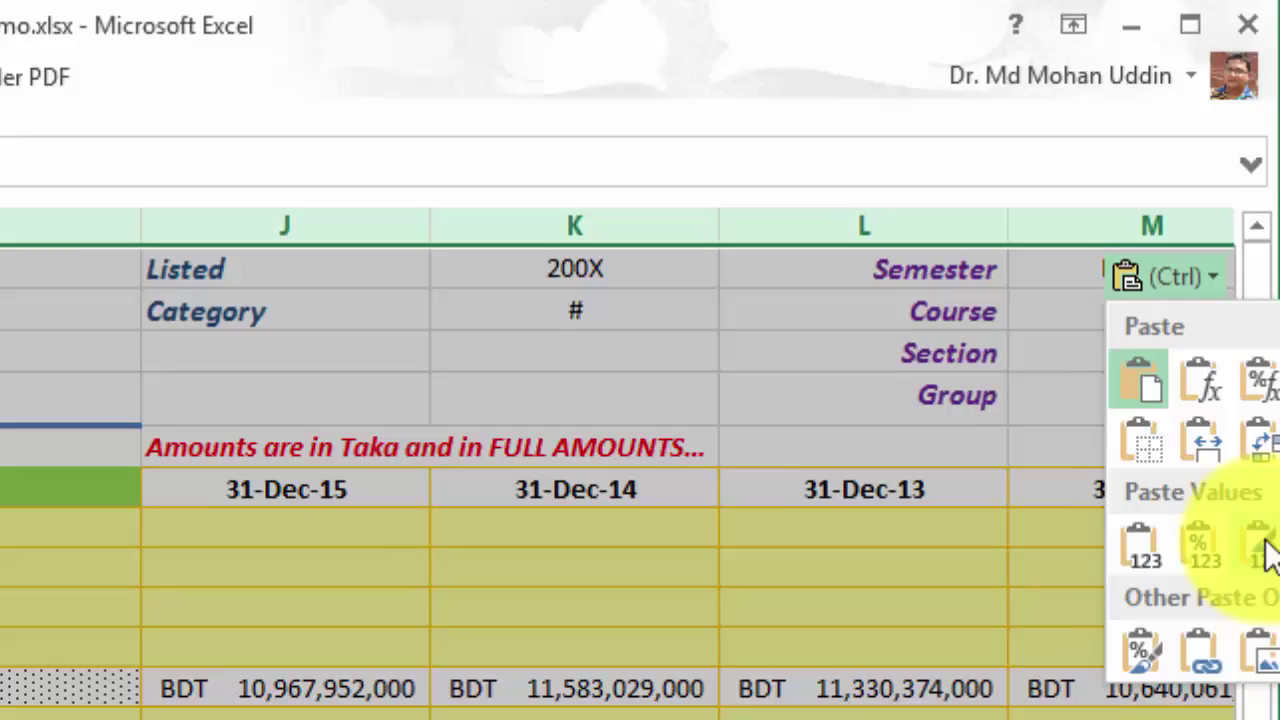
click(1265, 593)
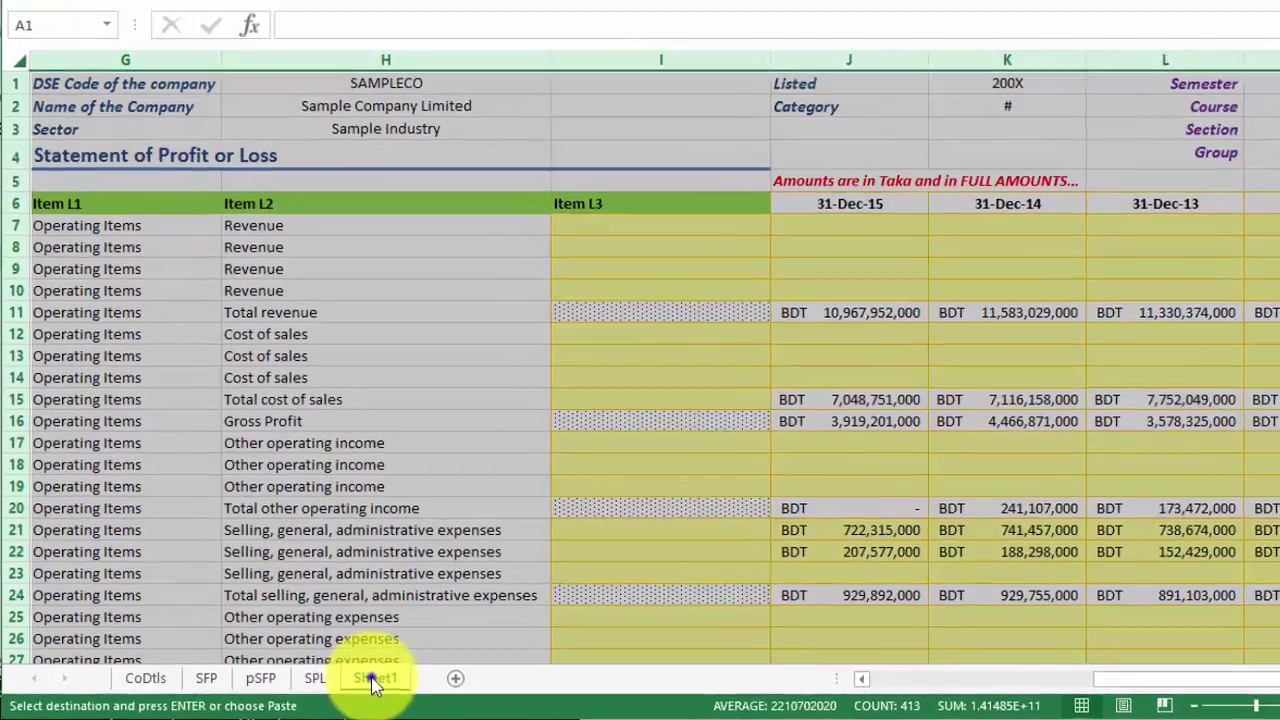
Step: Rename Sheet1 as pSPL
right_click(340, 680)
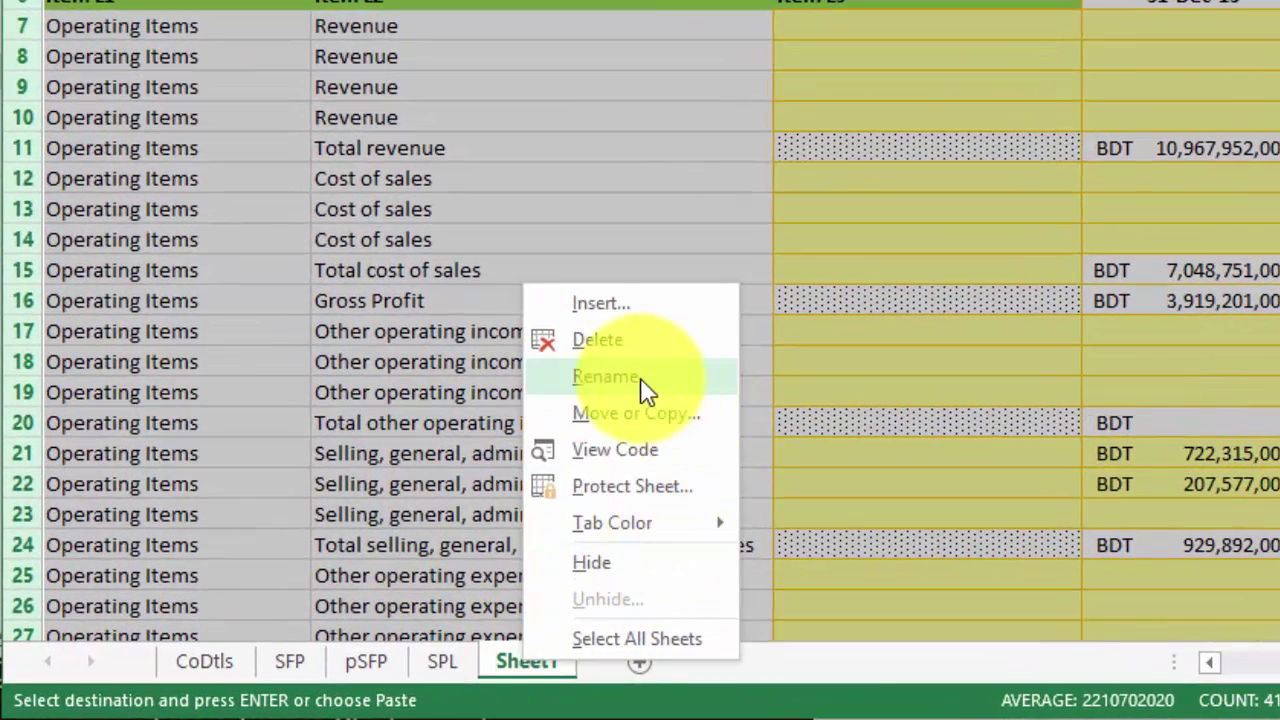
click(535, 415)
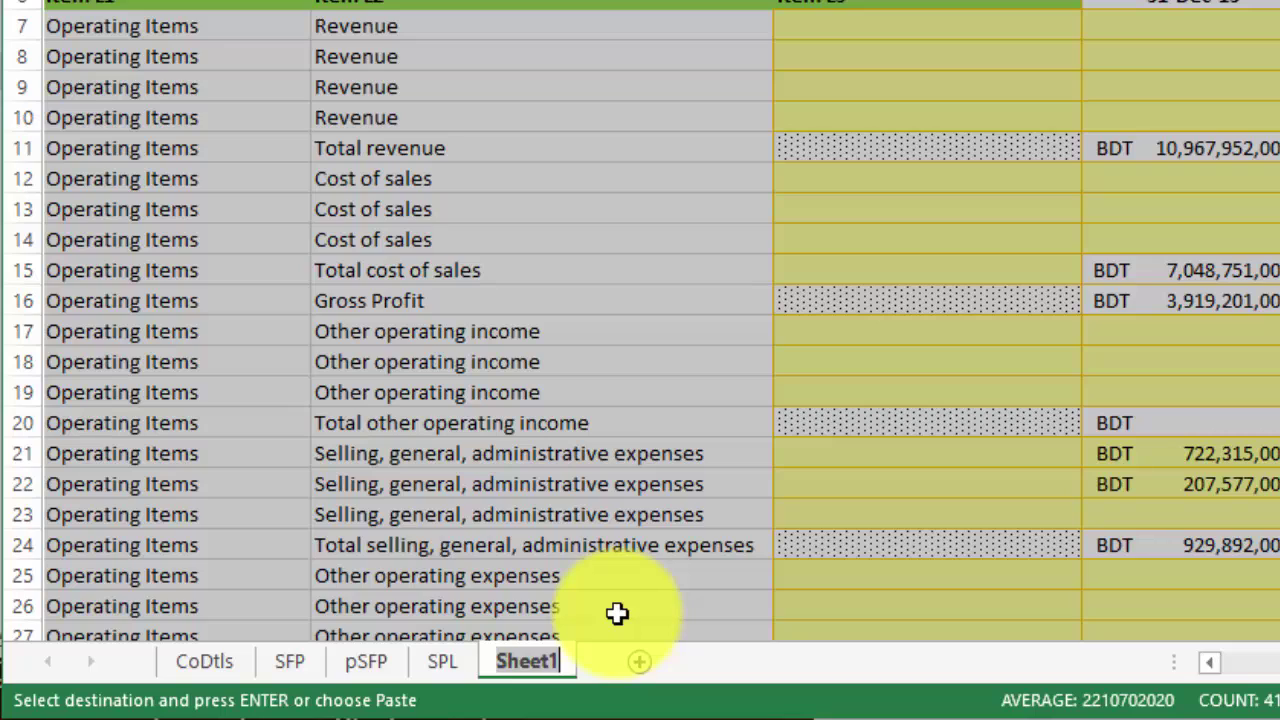
text(p)
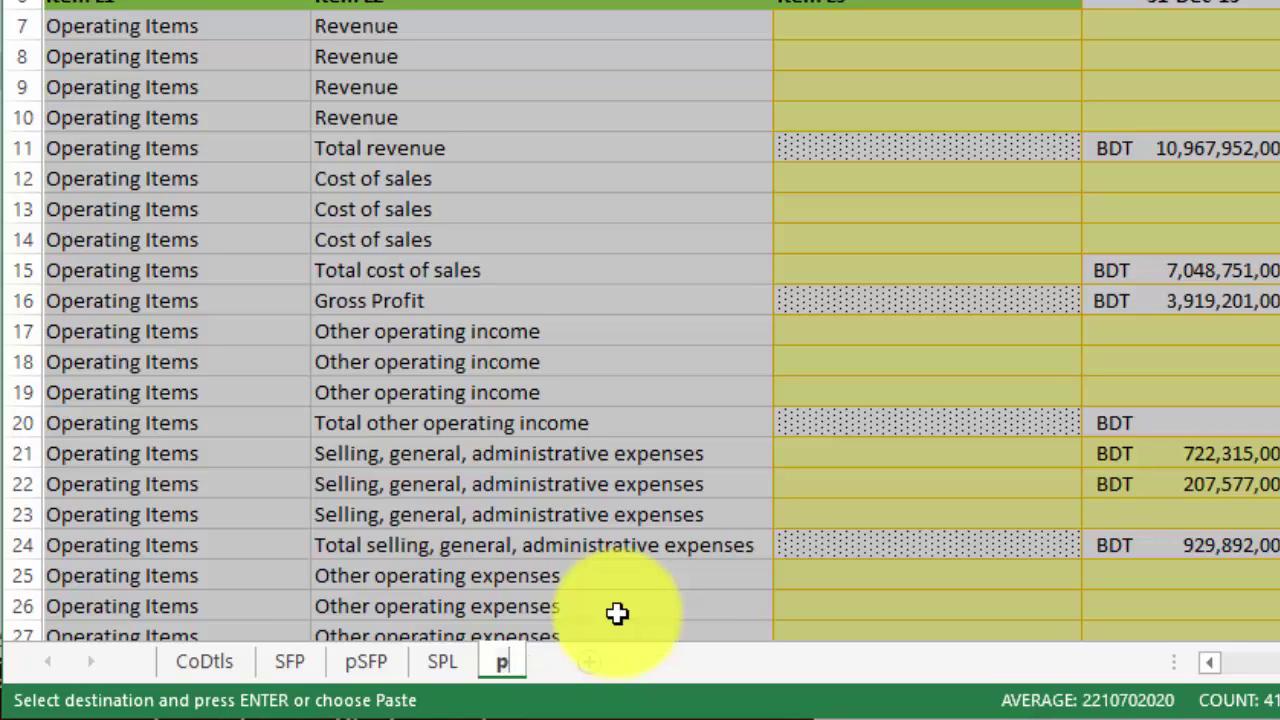
text(SPL)
key(Return)
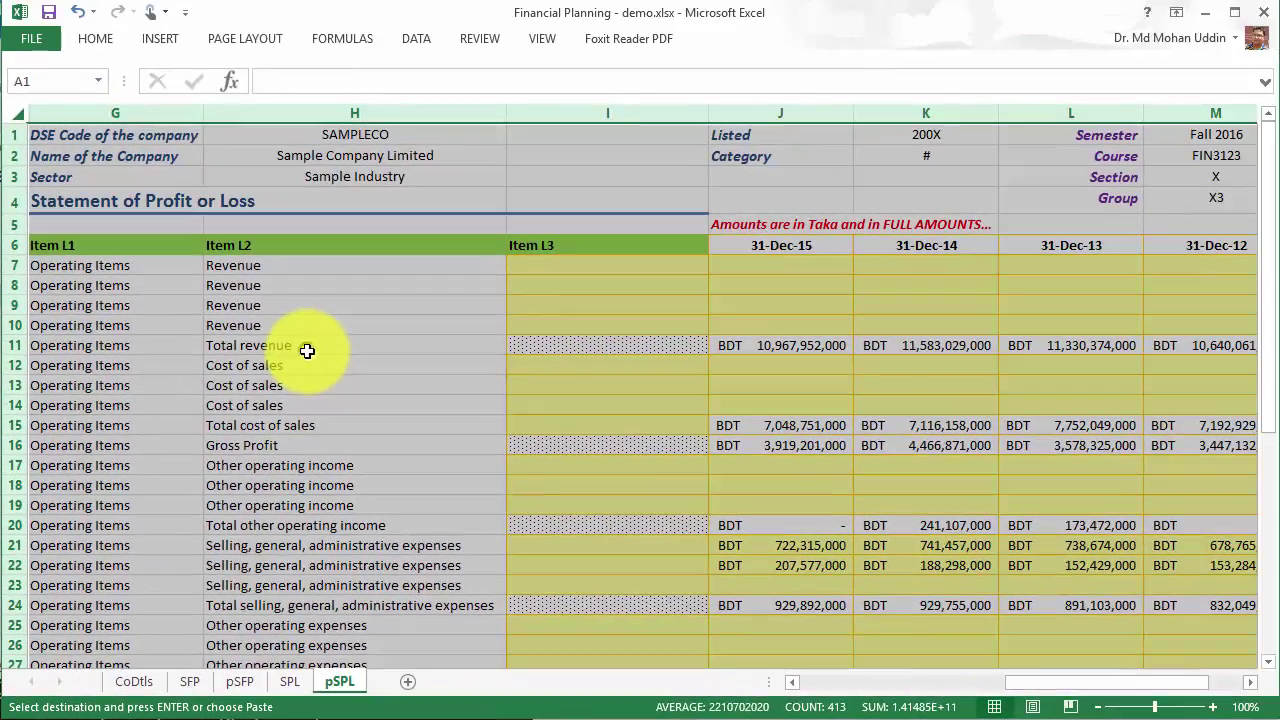
click(307, 350)
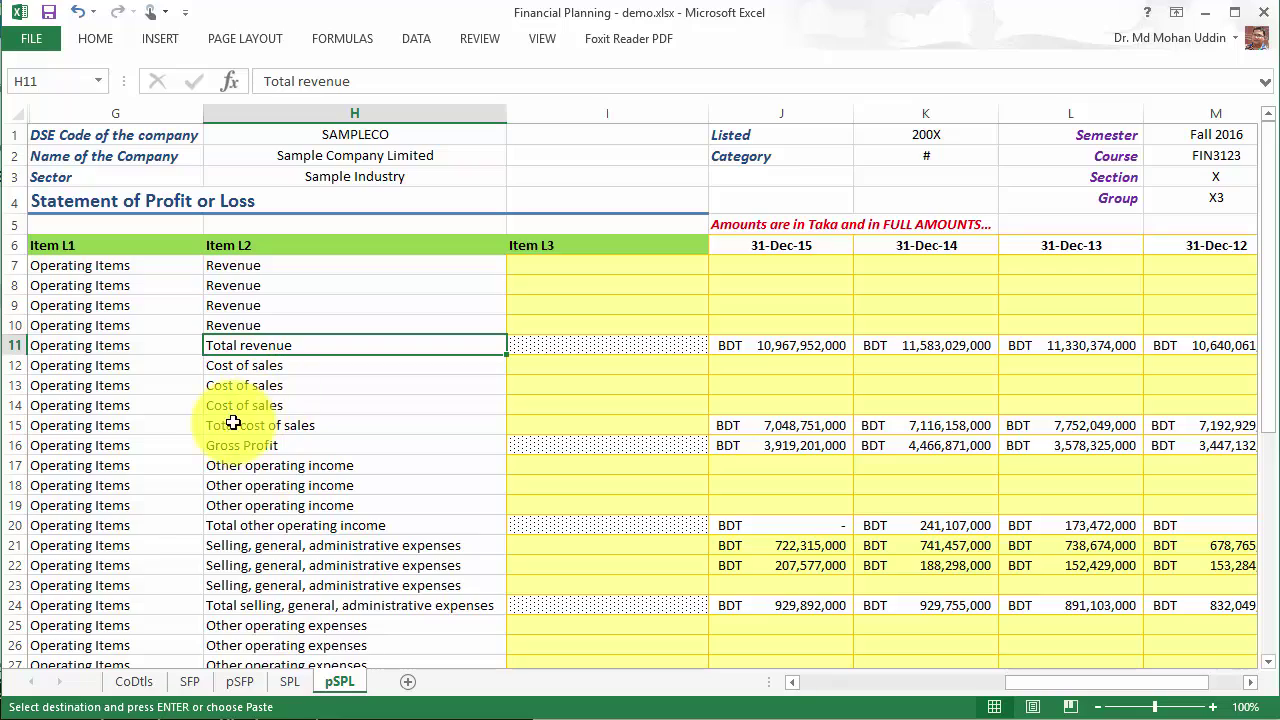
Step: Unhide the hidden columns A to F across the pSPL sheet
click(286, 683)
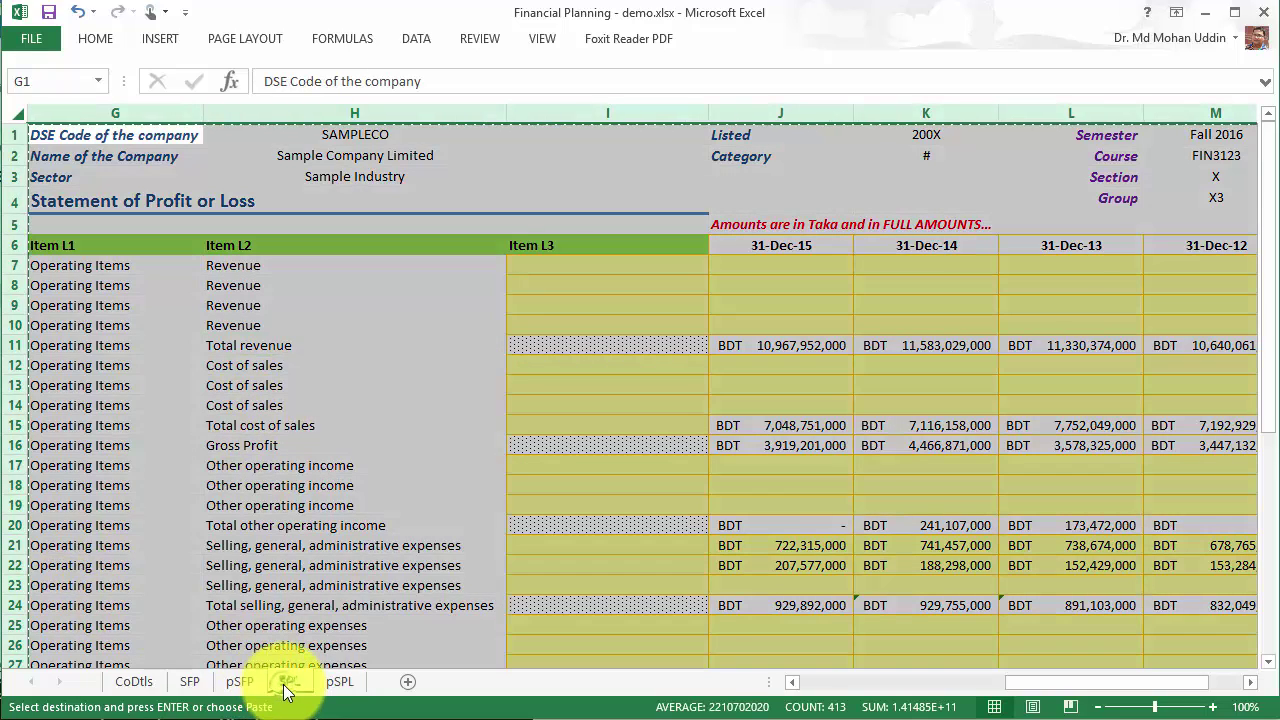
click(339, 683)
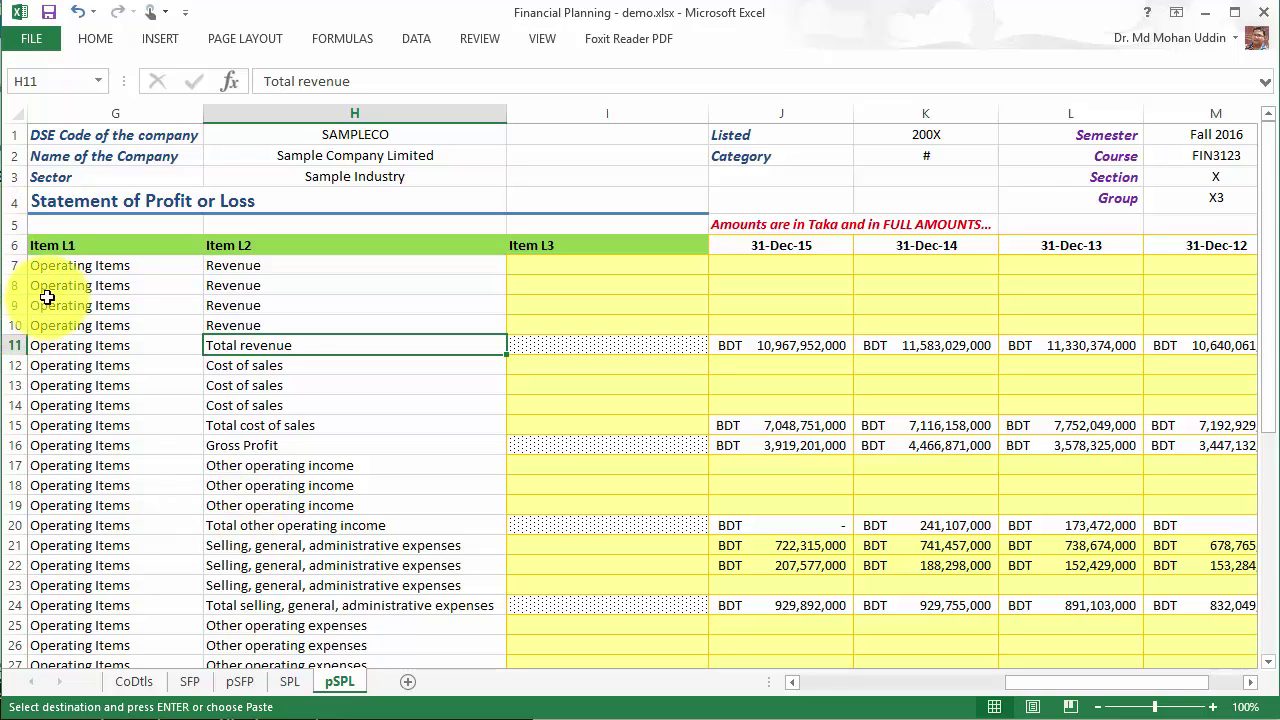
click(16, 115)
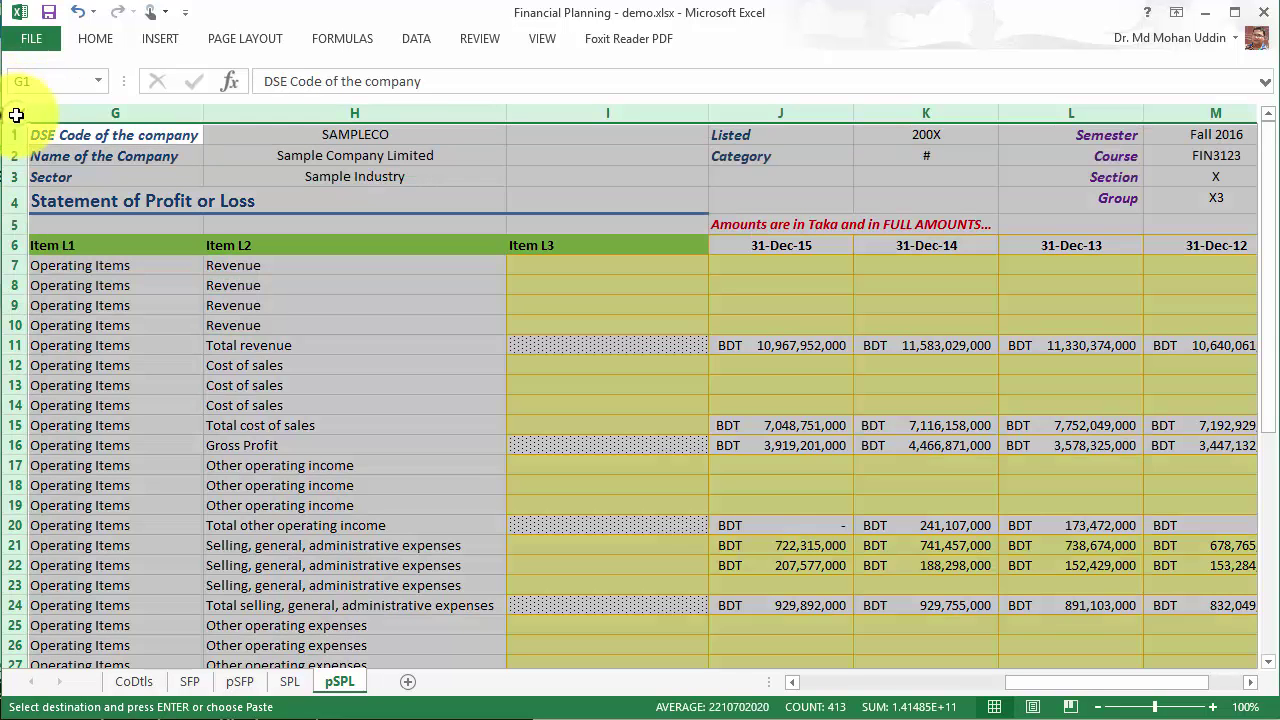
right_click(16, 115)
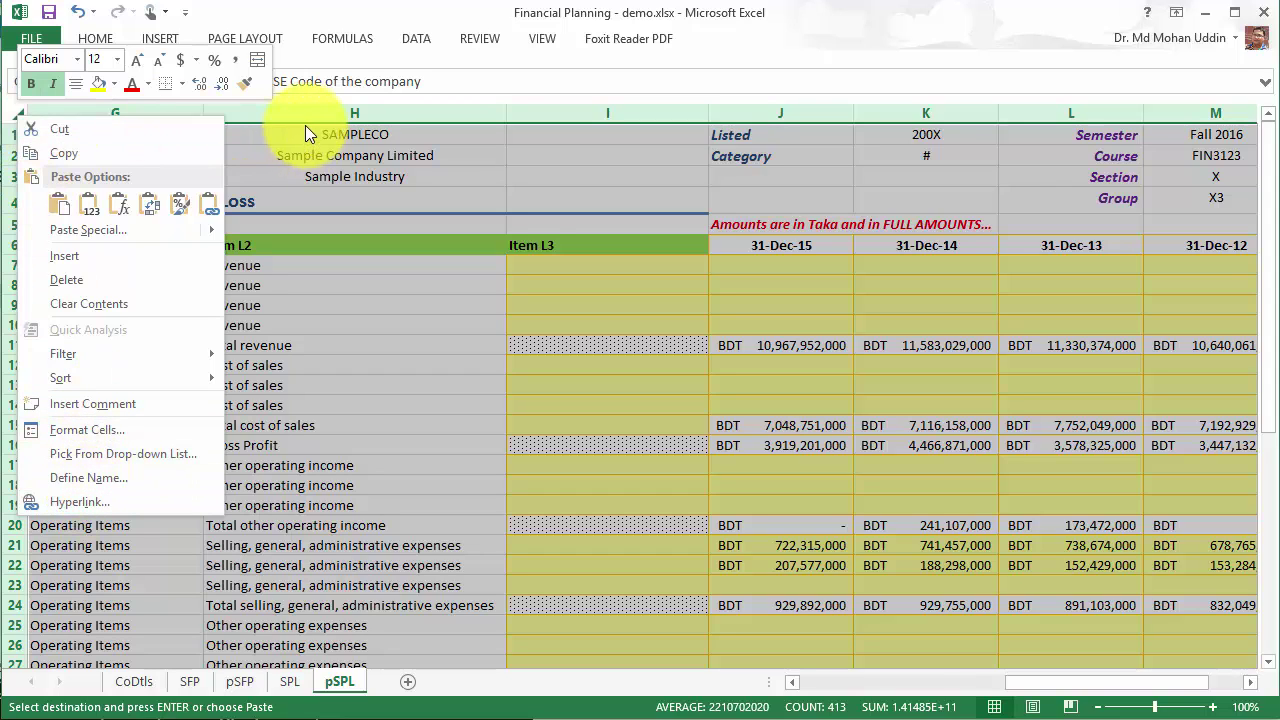
key(Escape)
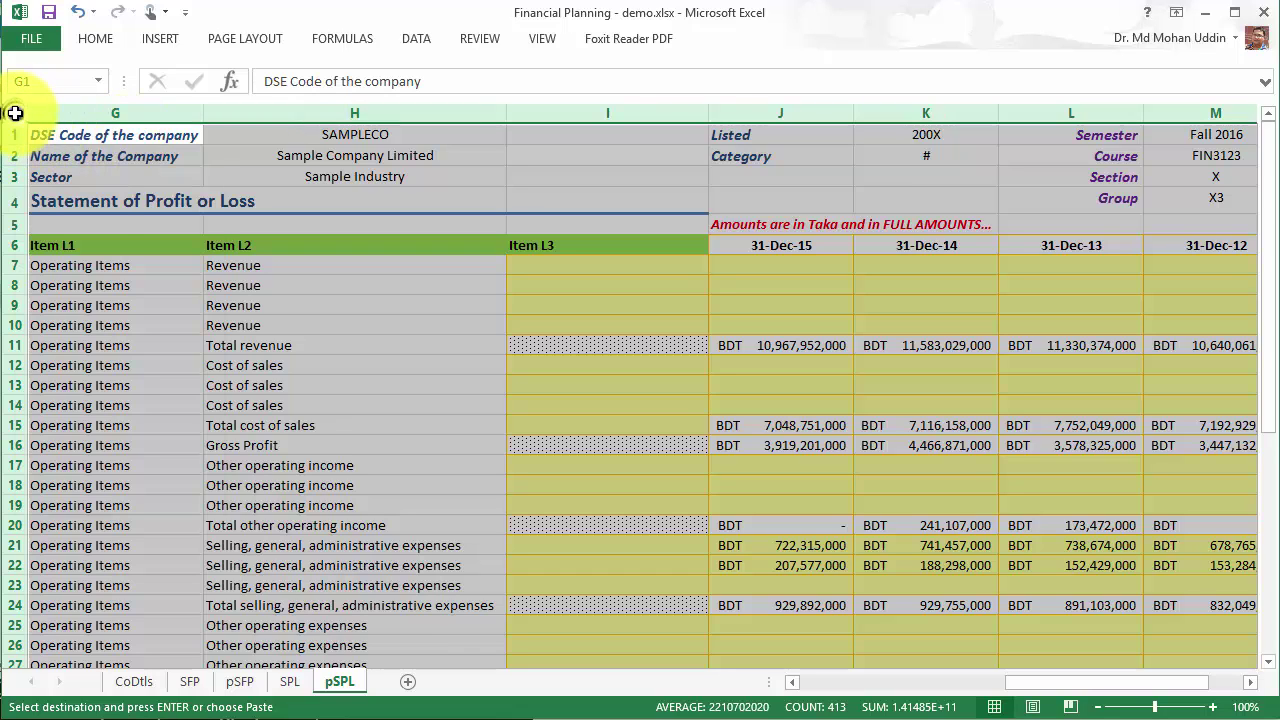
right_click(15, 113)
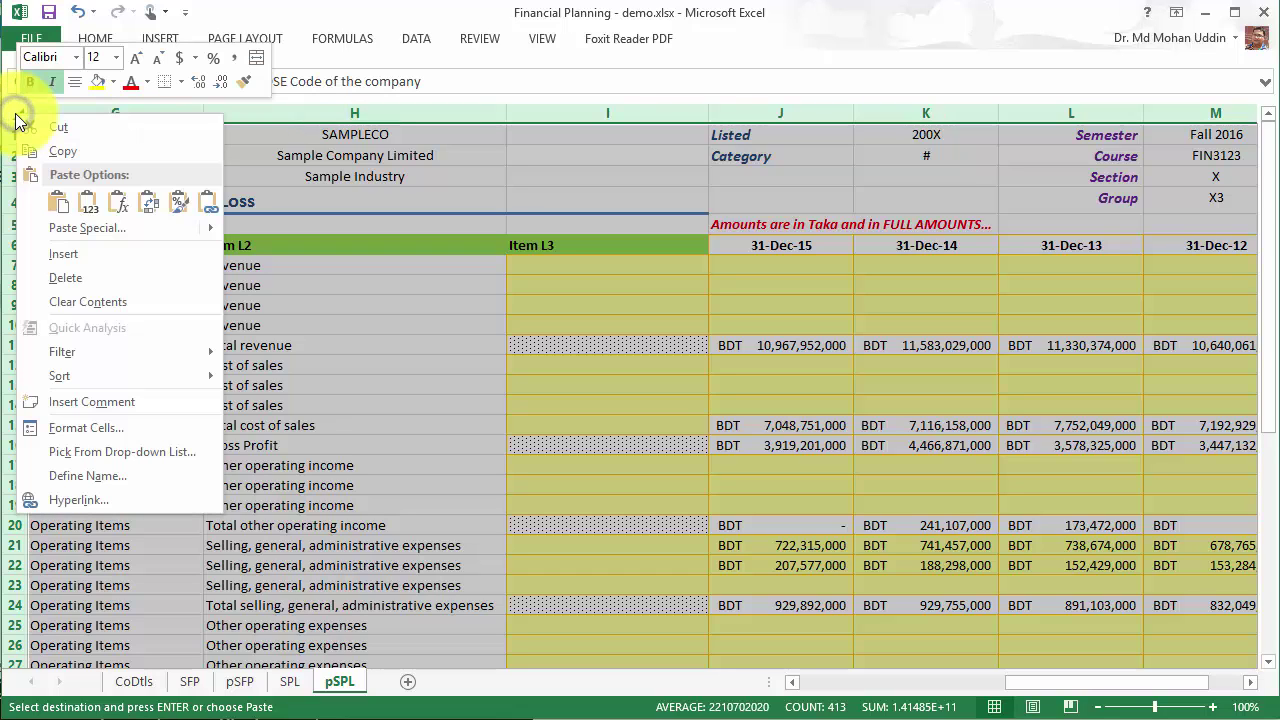
right_click(266, 111)
click(340, 396)
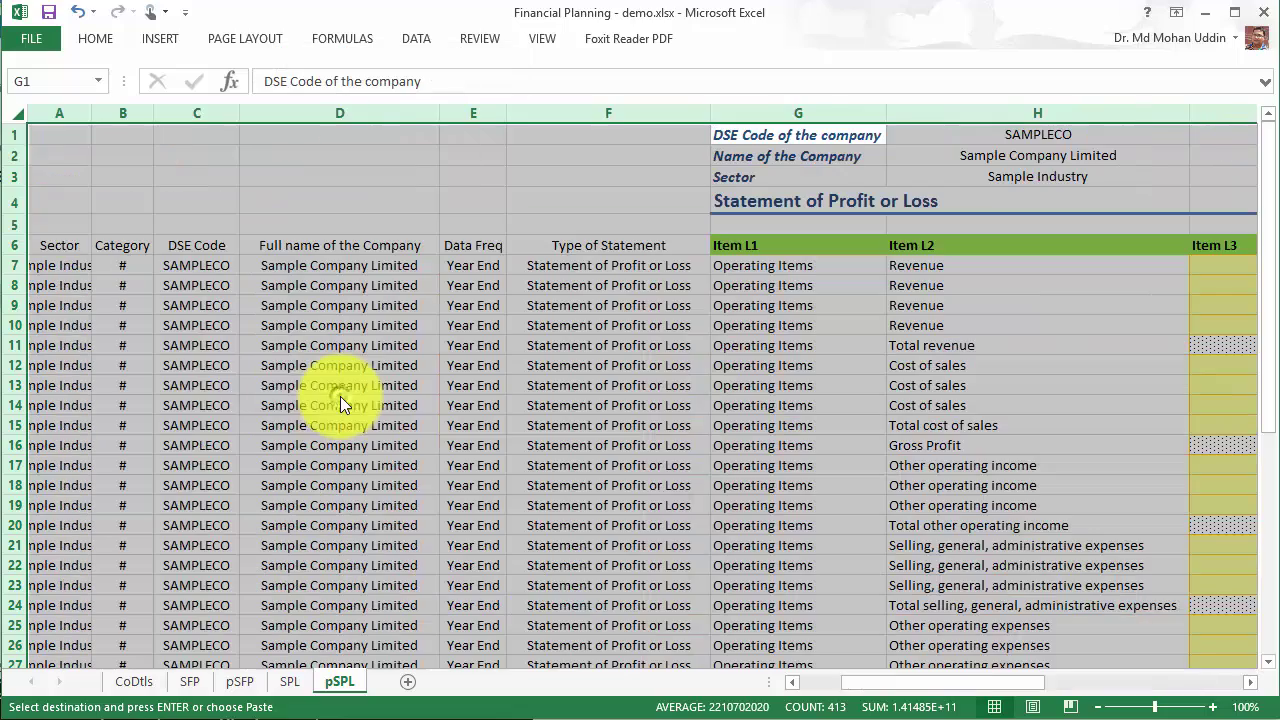
Step: Delete columns A to F, from Sector through Type of Statement, in the pSPL sheet
click(50, 113)
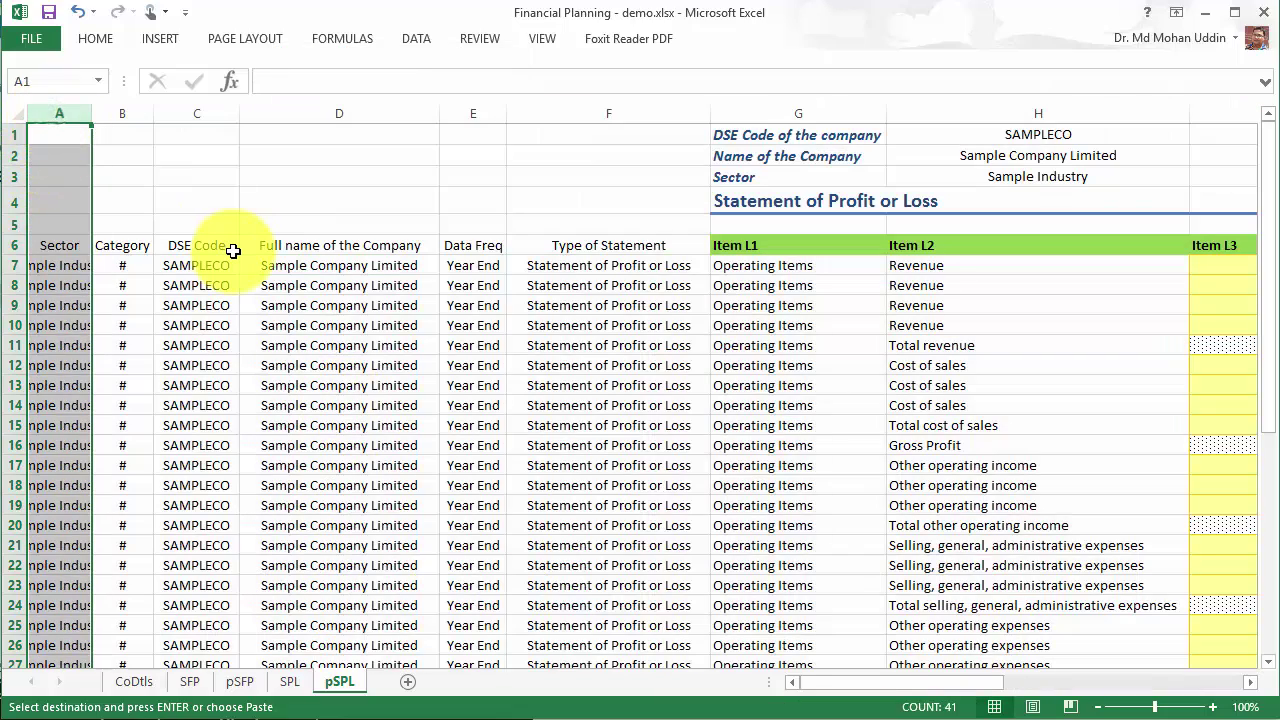
key(shift+Right)
key(shift+Right)
key(shift+Right)
key(shift+Right)
key(shift+Right)
key(shift+Right)
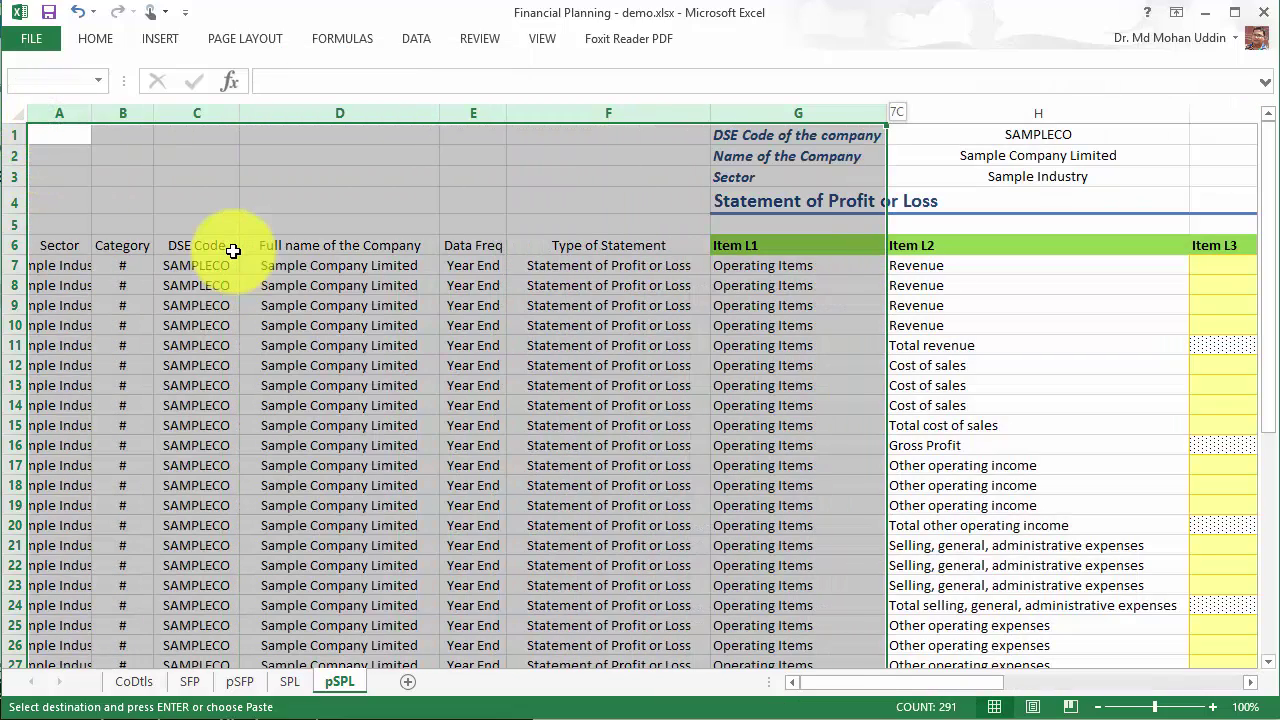
key(shift+Left)
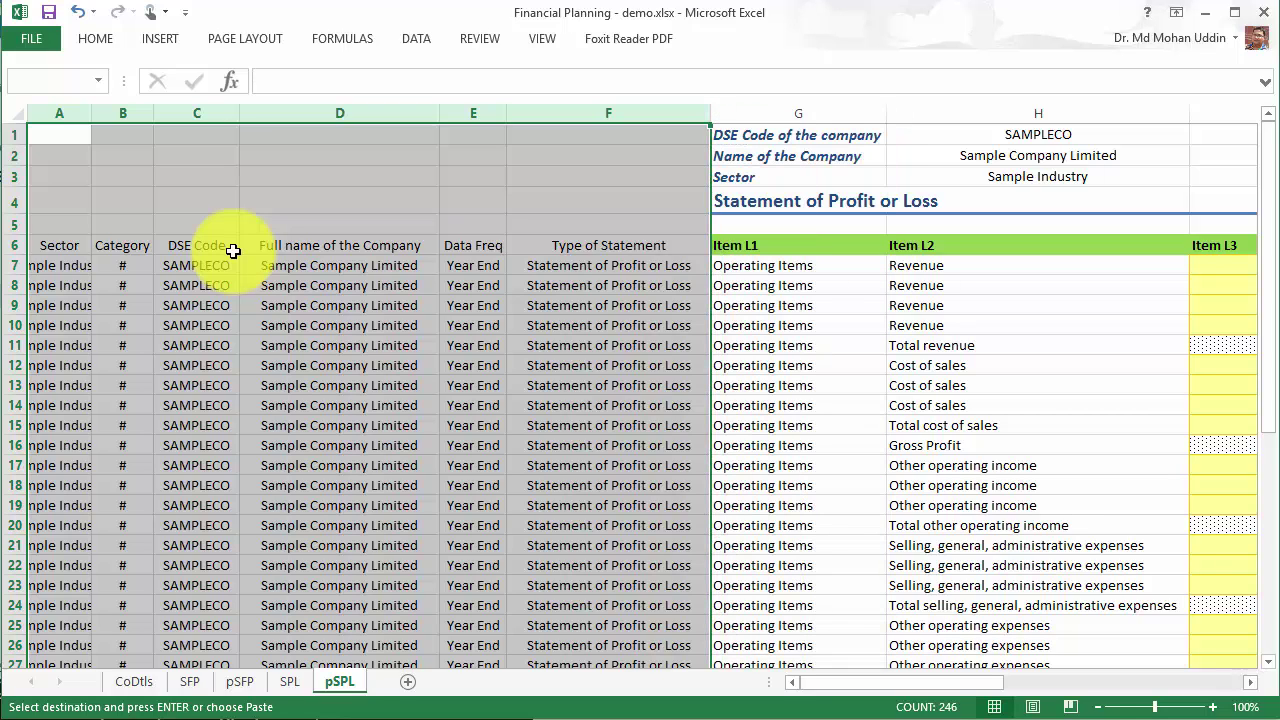
right_click(300, 112)
click(355, 278)
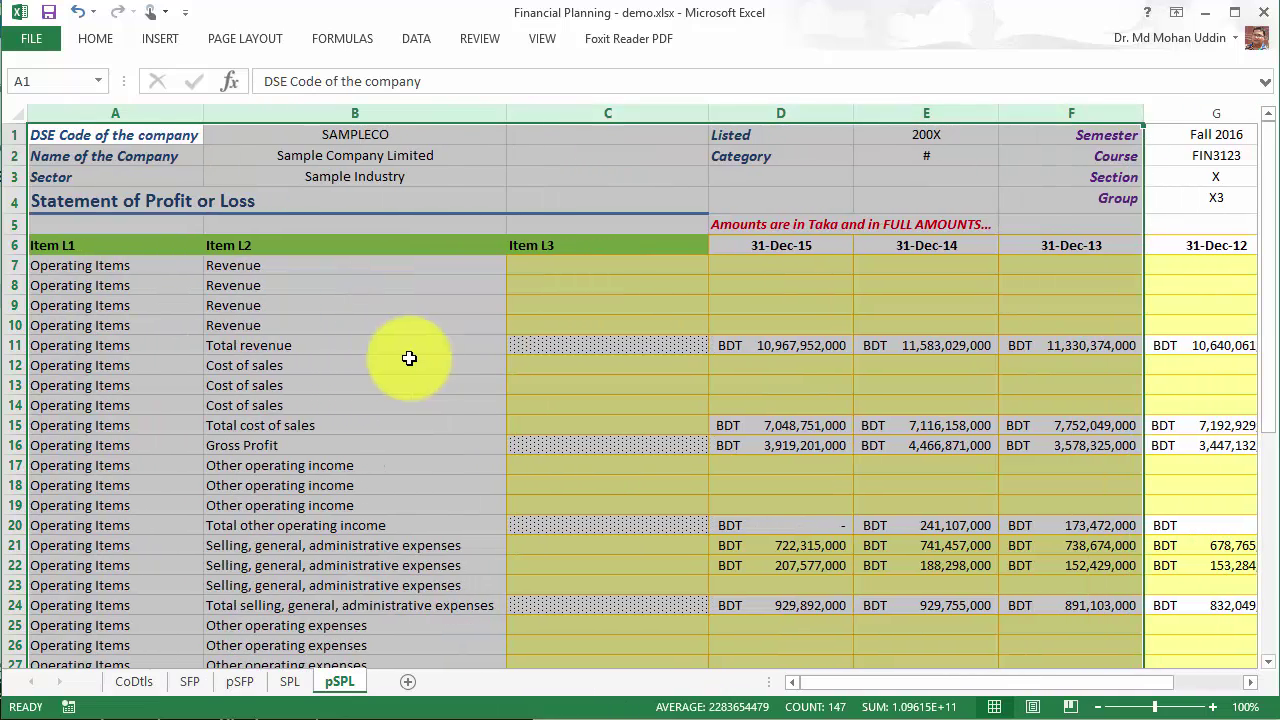
click(309, 323)
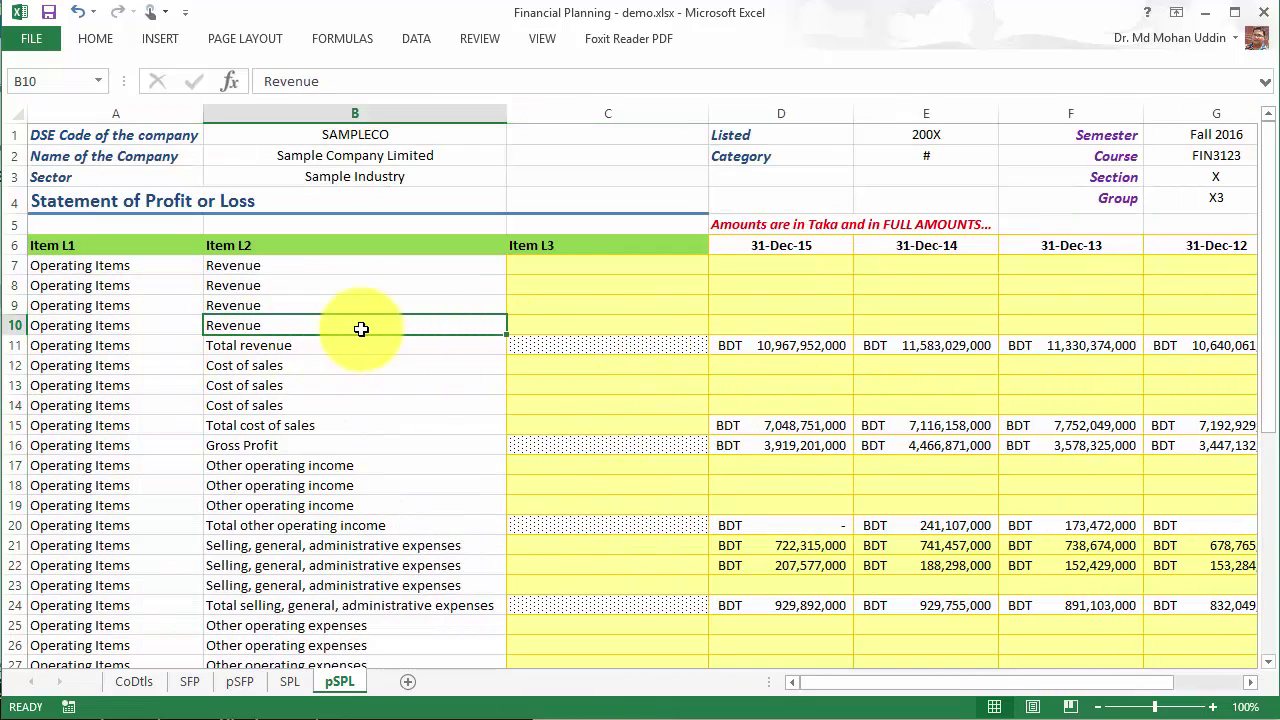
Step: Delete the four empty Revenue rows above Total revenue, undoing and redoing the deletion once
click(12, 325)
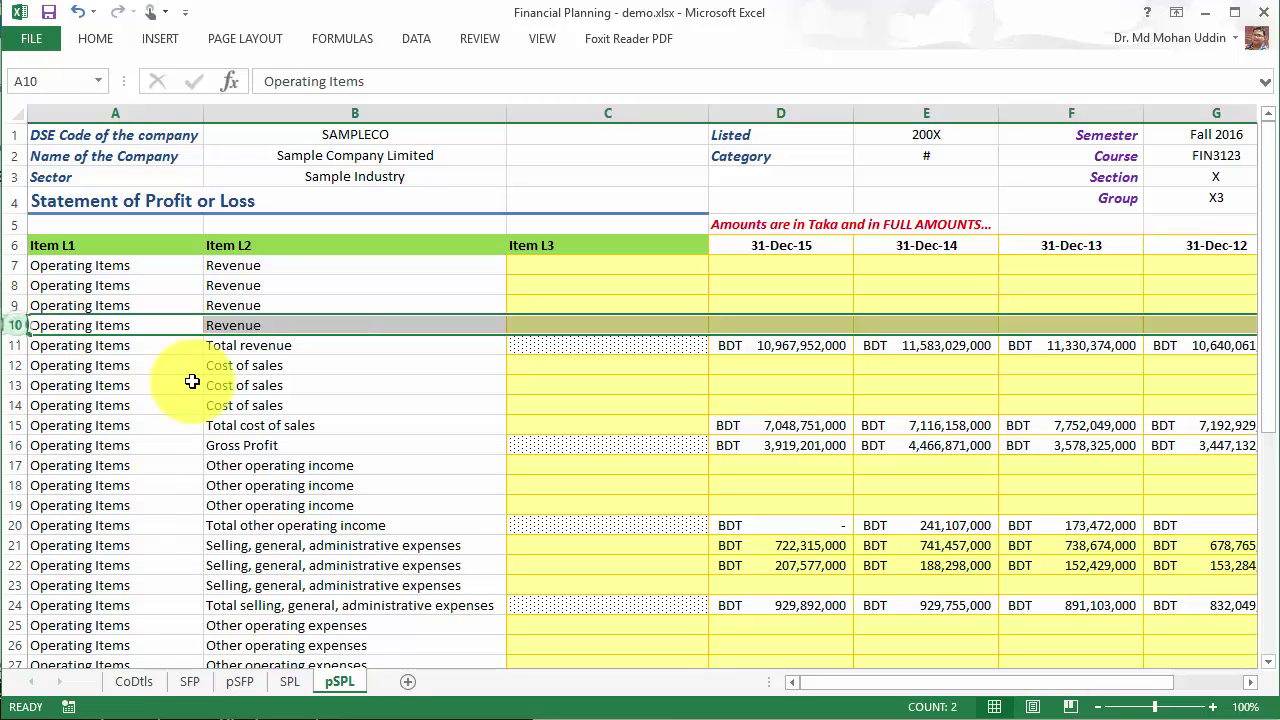
key(shift+Up)
key(shift+Up)
key(shift+Up)
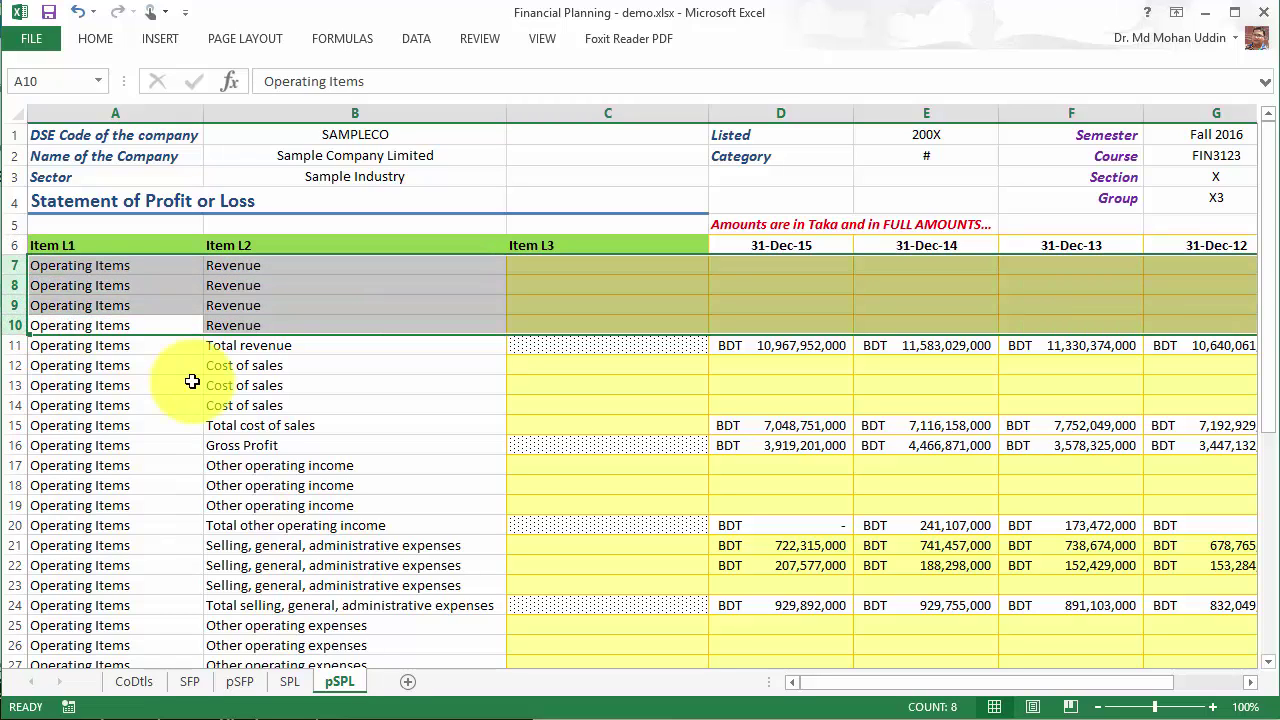
right_click(14, 305)
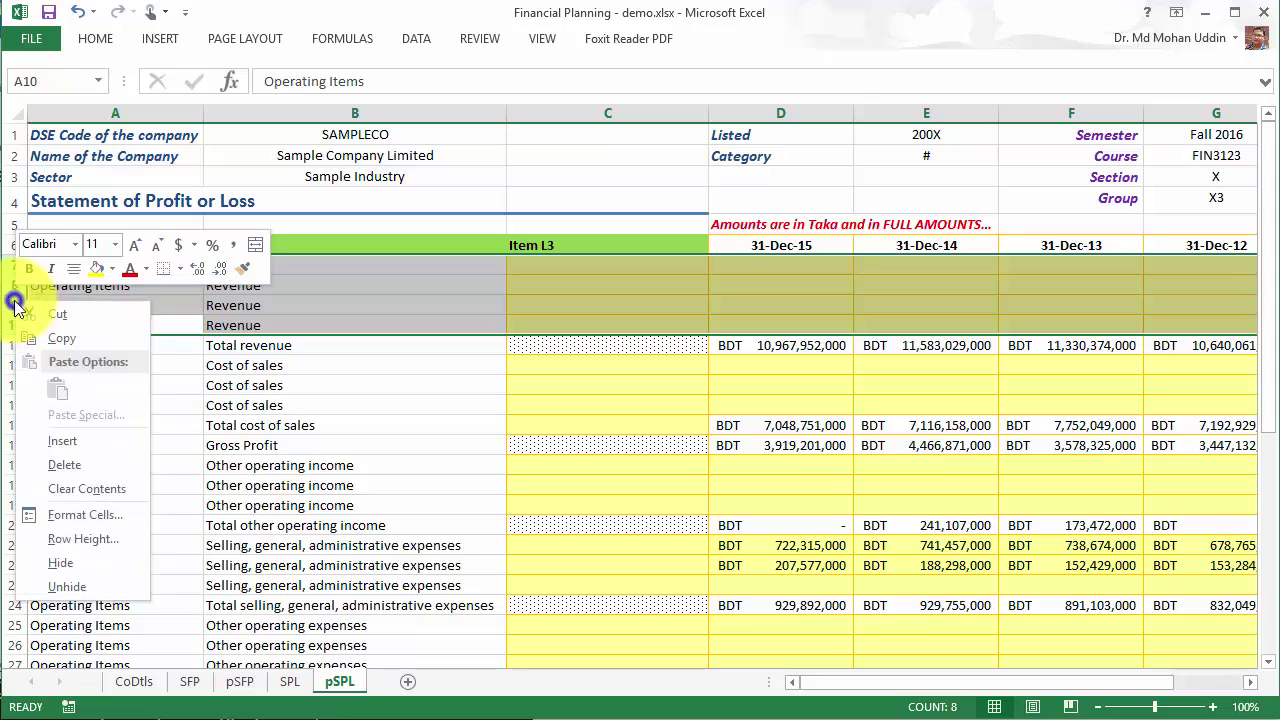
click(82, 456)
click(82, 458)
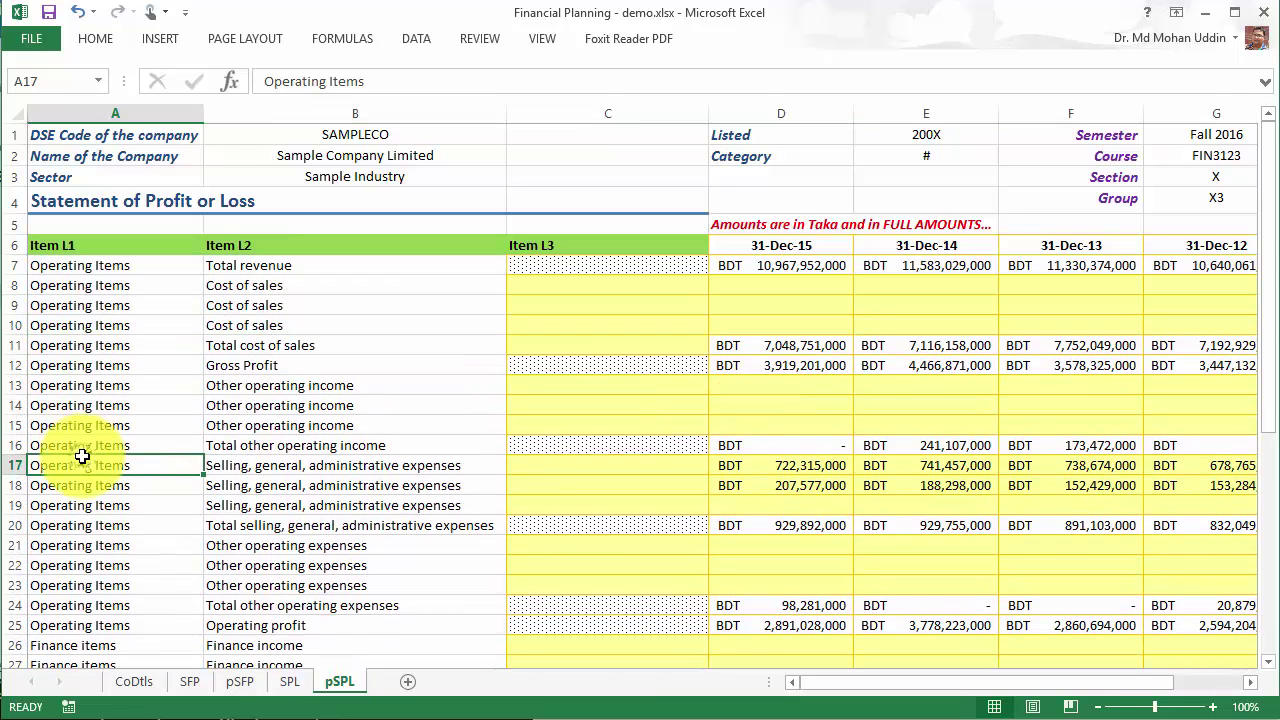
click(80, 12)
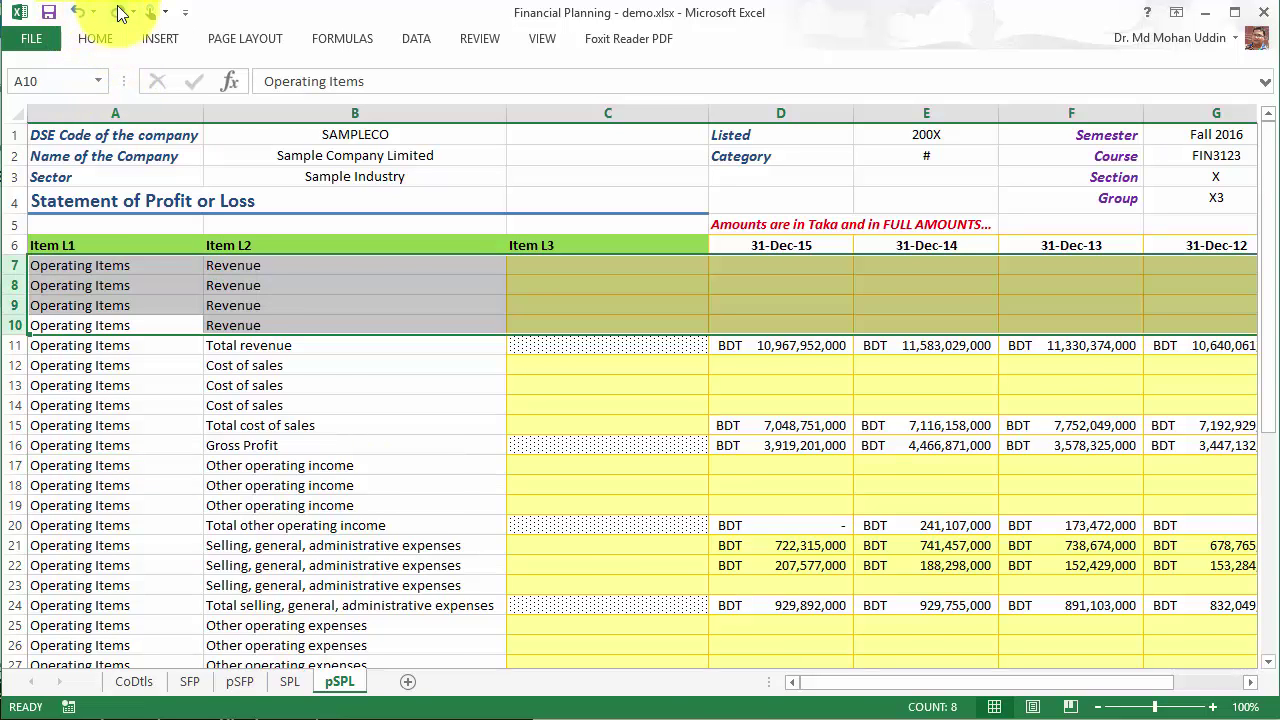
click(120, 12)
Step: Delete the three empty Cost of sales rows above Total cost of sales
click(529, 287)
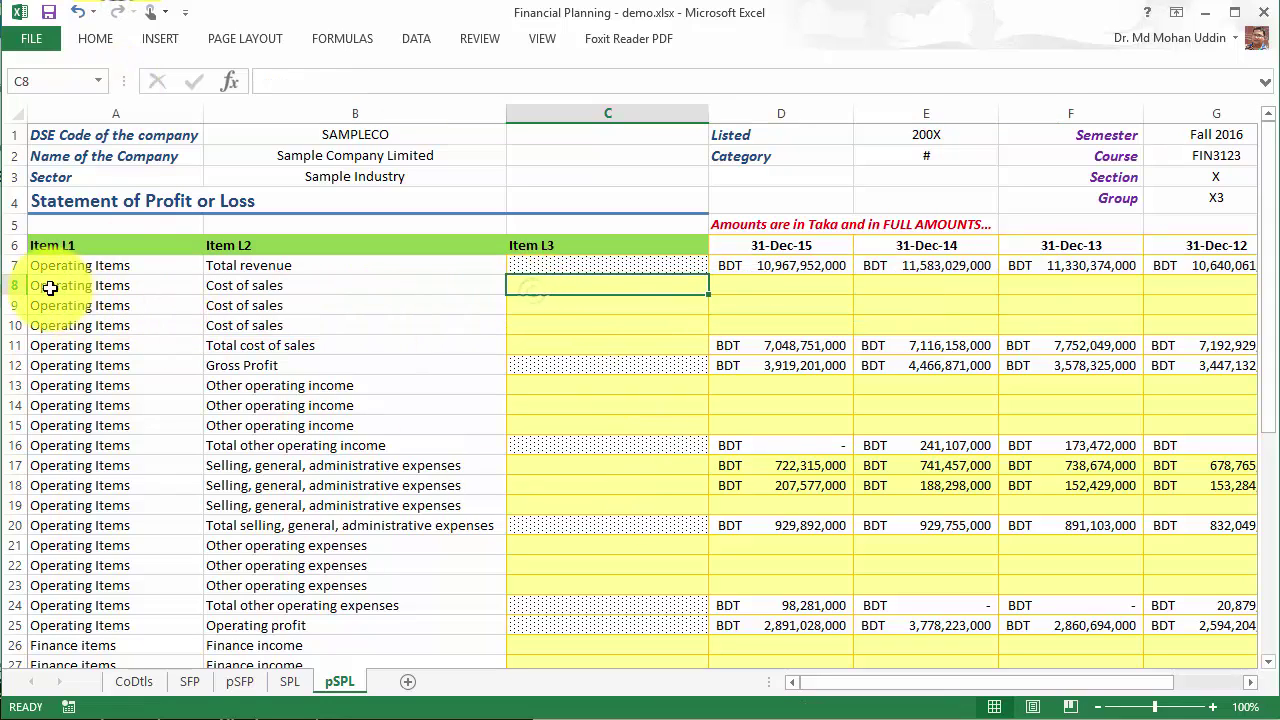
click(15, 285)
key(shift+Down)
key(shift+Down)
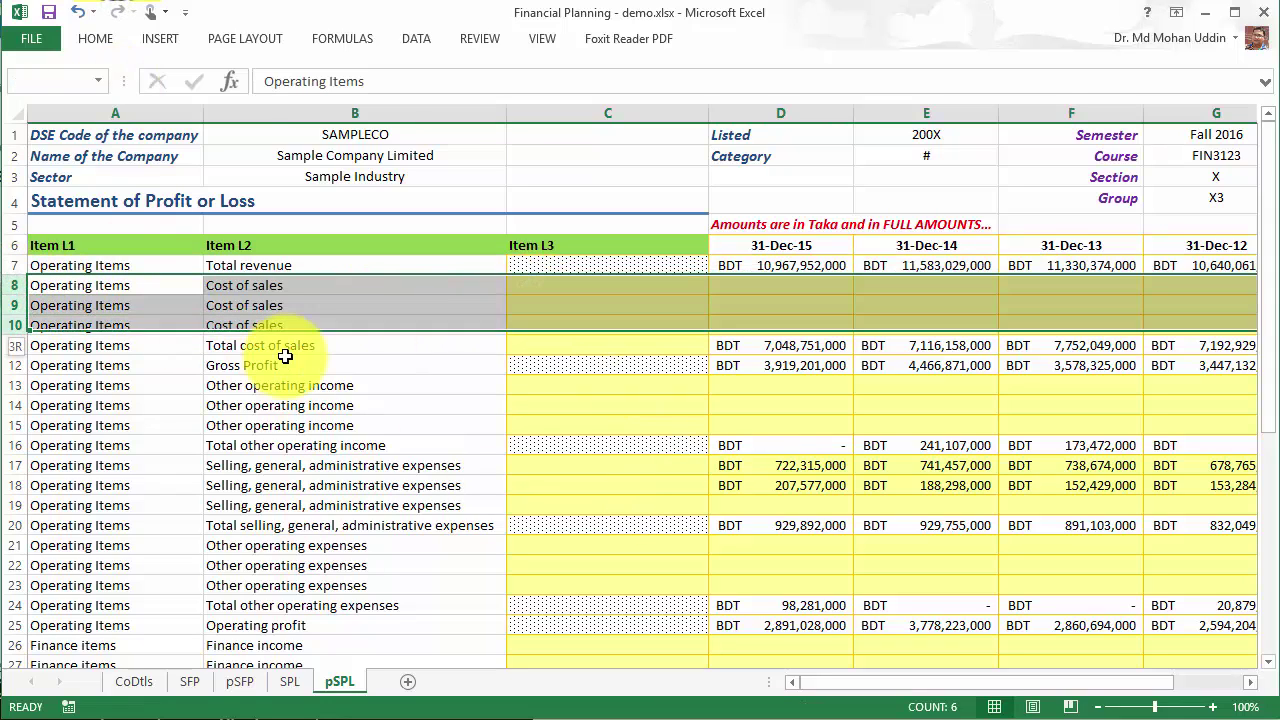
right_click(18, 287)
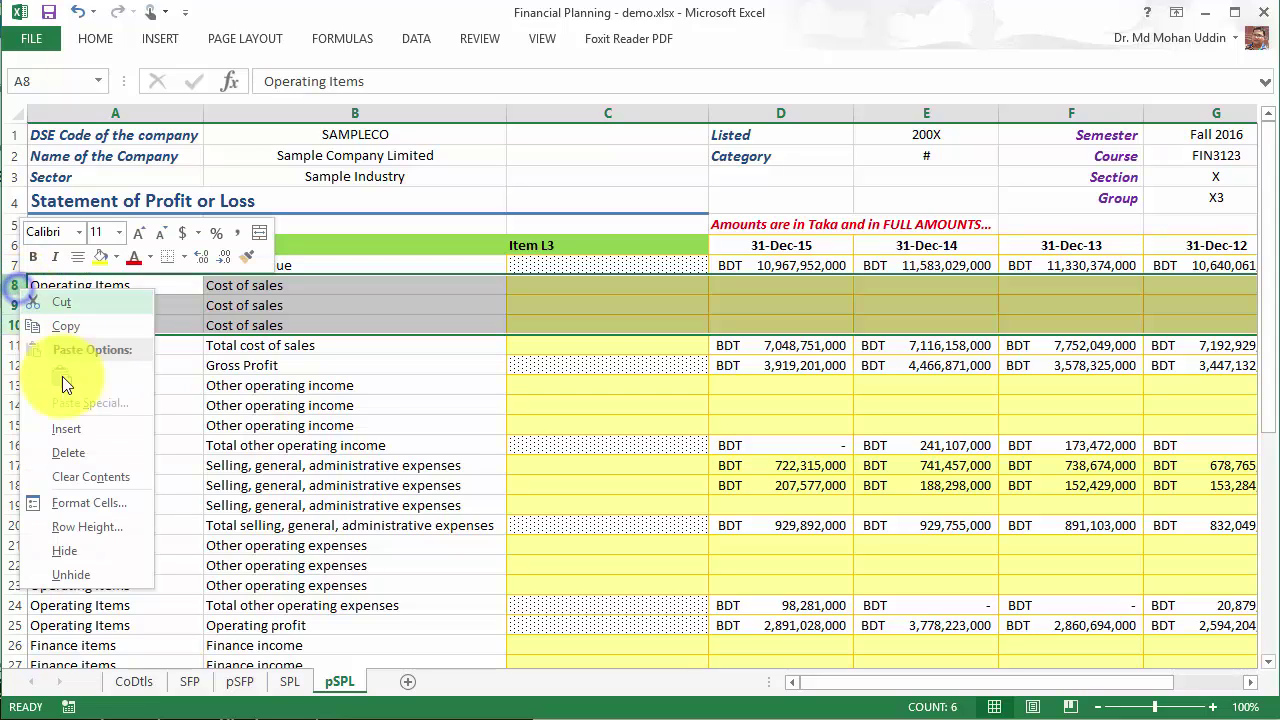
click(68, 454)
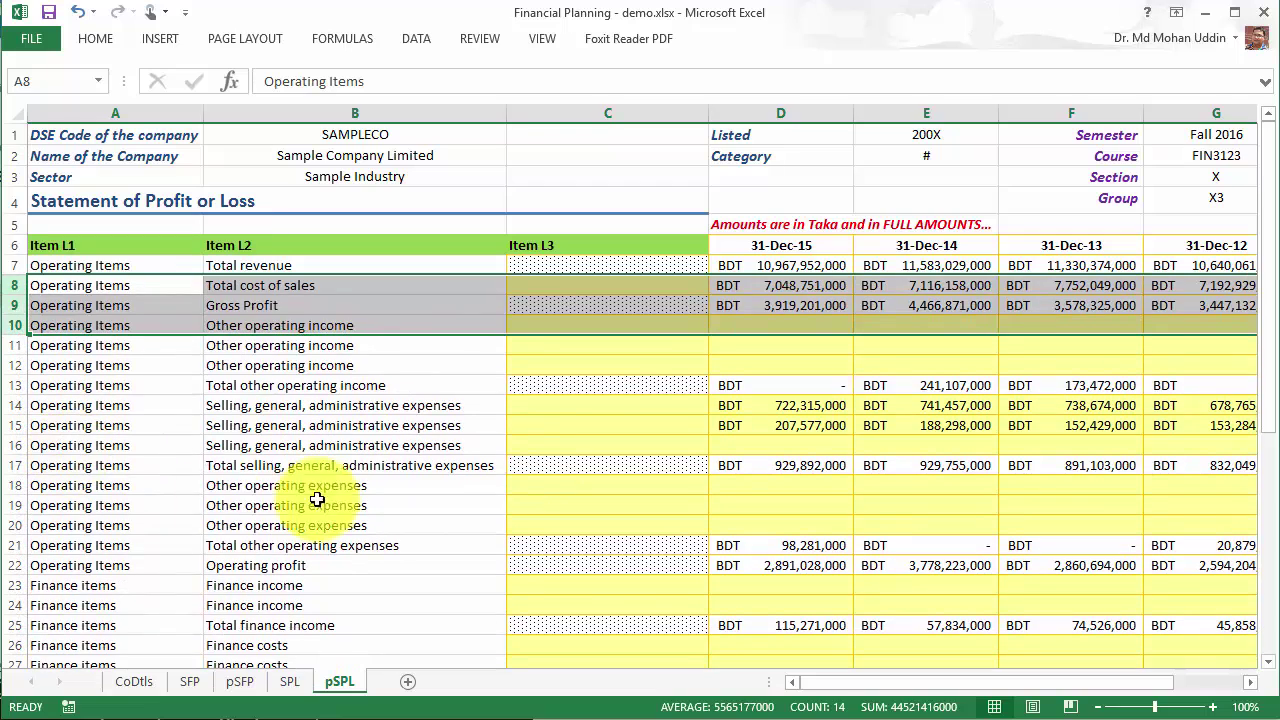
Step: Delete the three empty Other operating income rows above Total other operating income
click(12, 325)
key(shift+Down)
key(shift+Down)
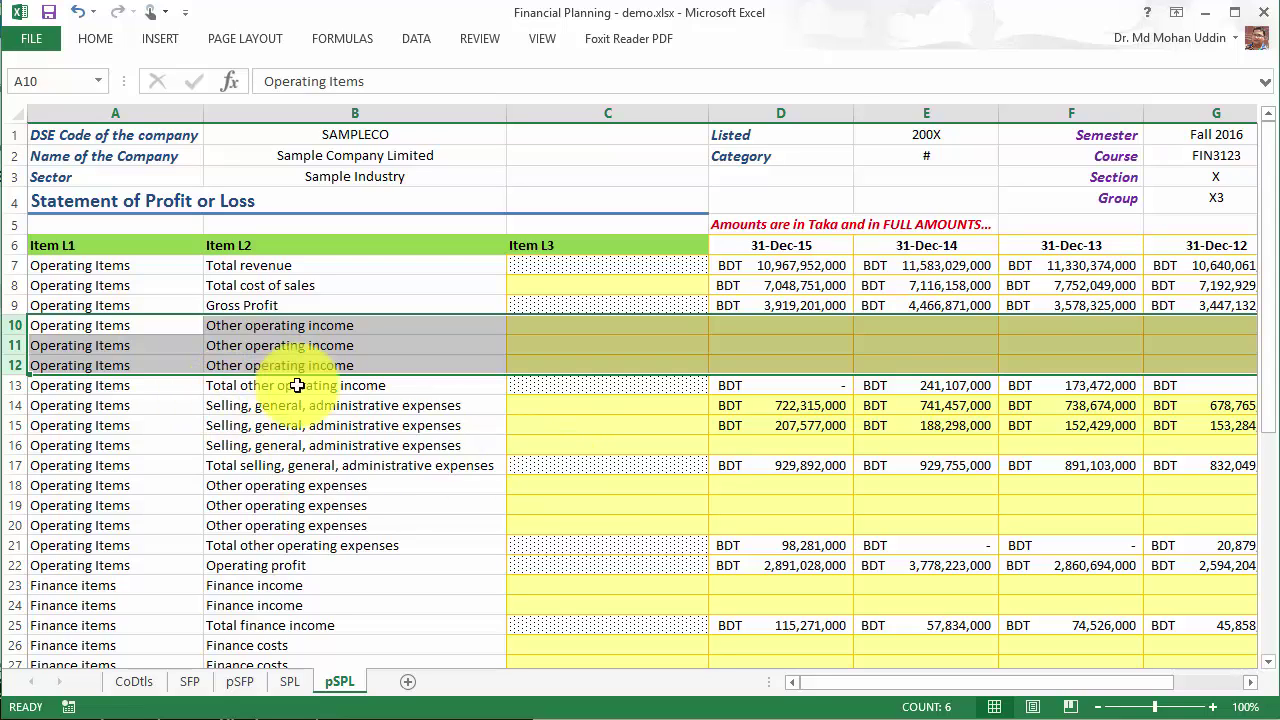
right_click(22, 346)
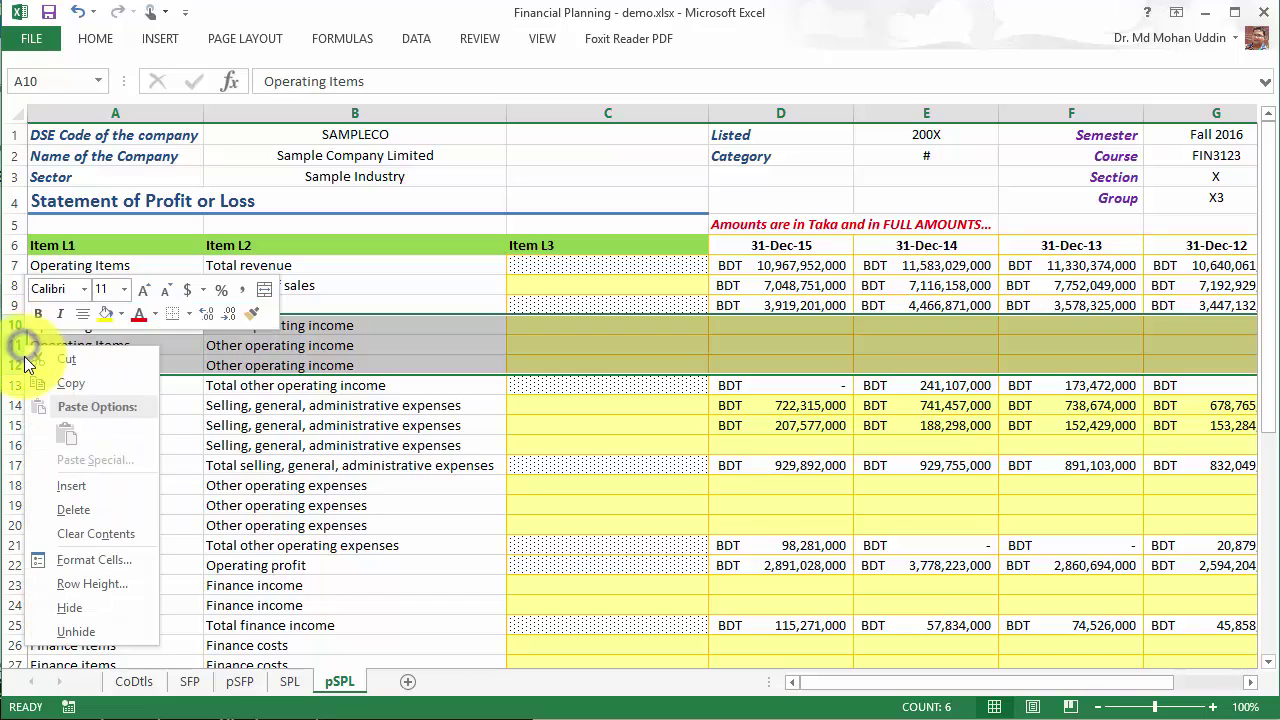
click(80, 516)
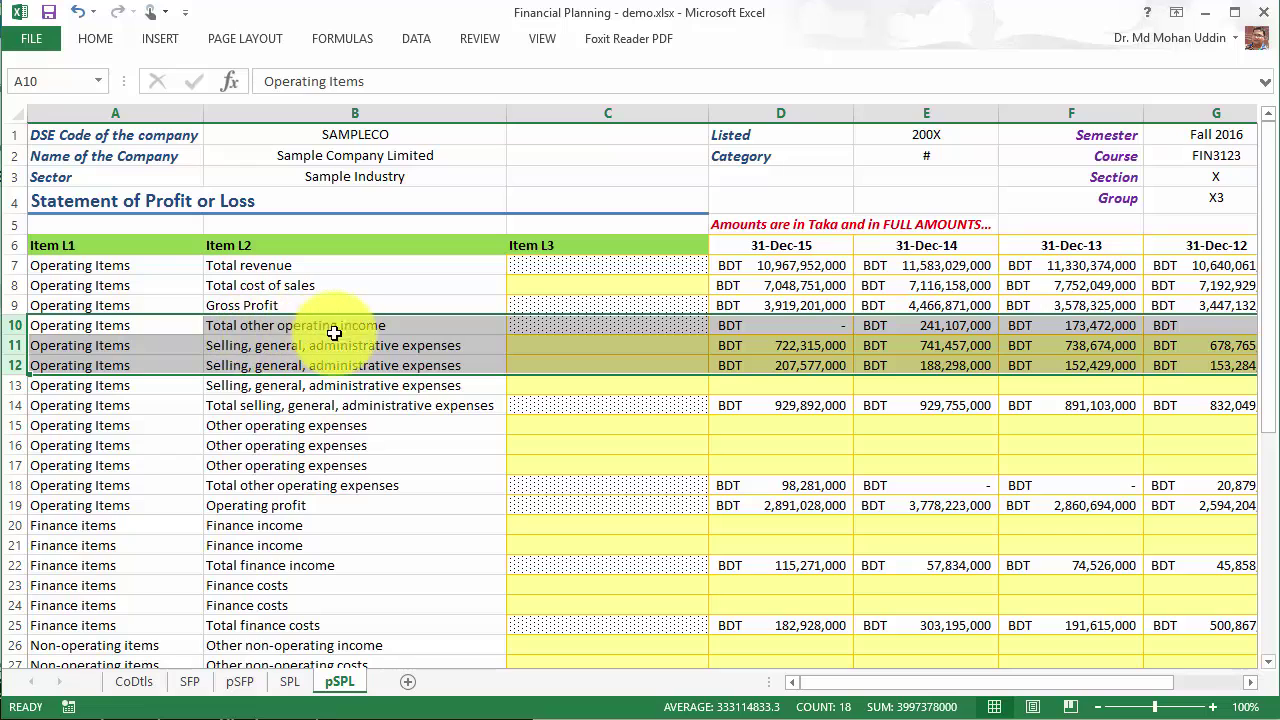
Step: Delete the three Selling, general, administrative expenses detail rows above their total row
click(15, 345)
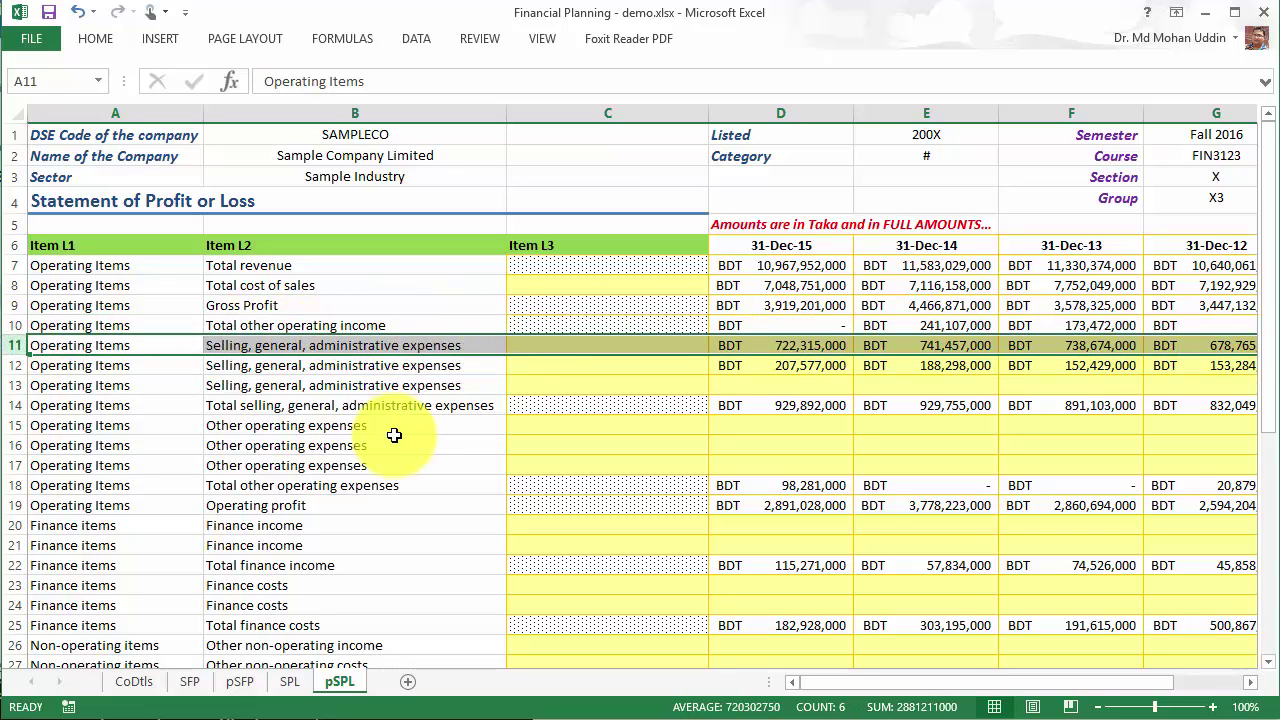
drag(15, 345, 15, 385)
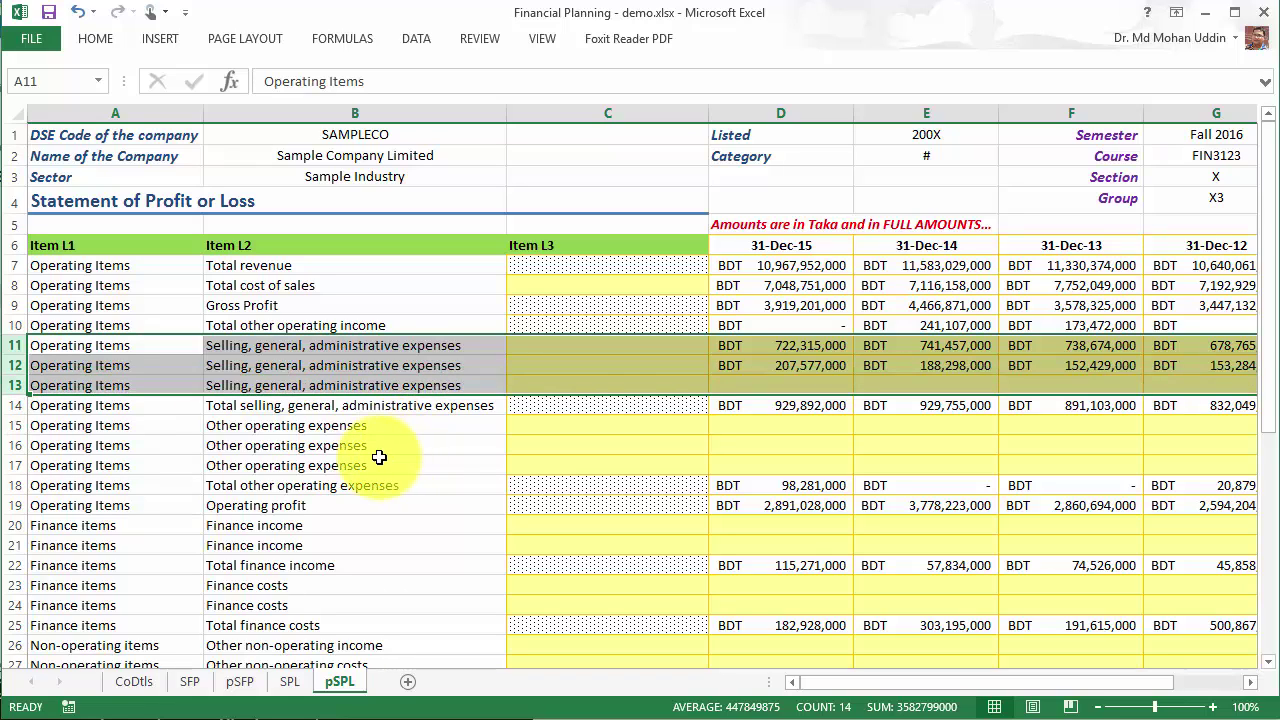
right_click(8, 362)
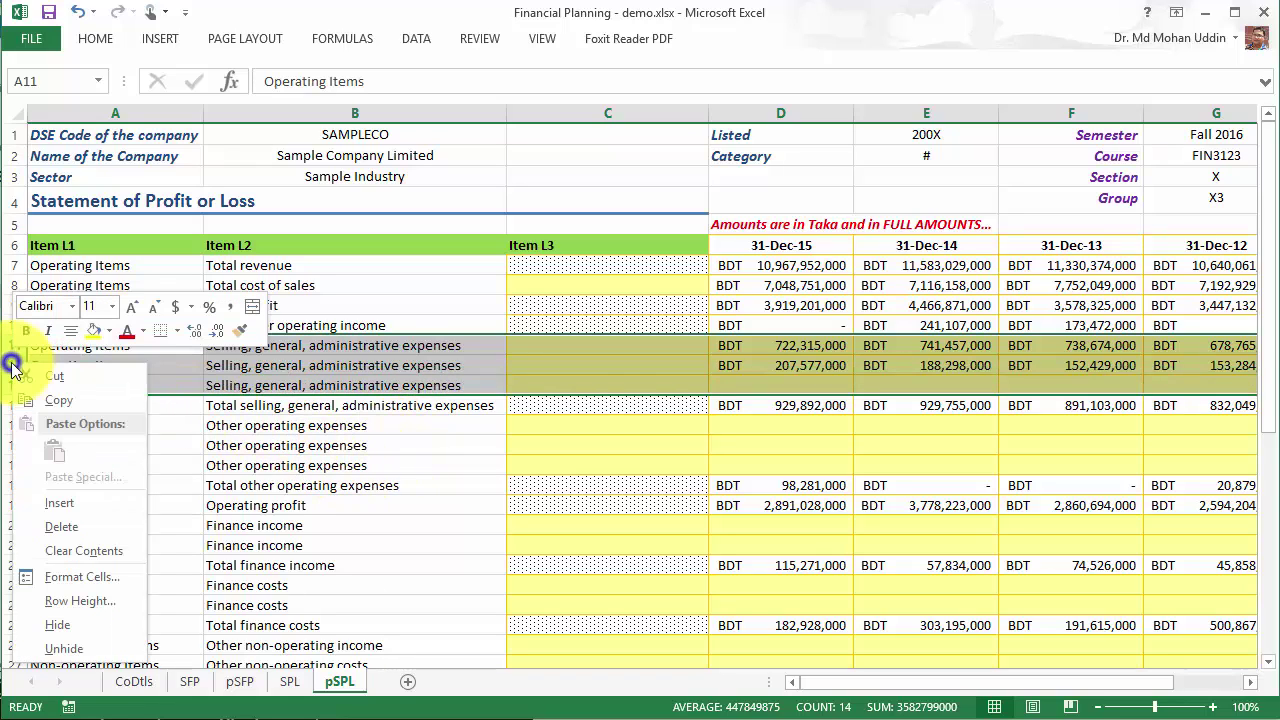
click(77, 526)
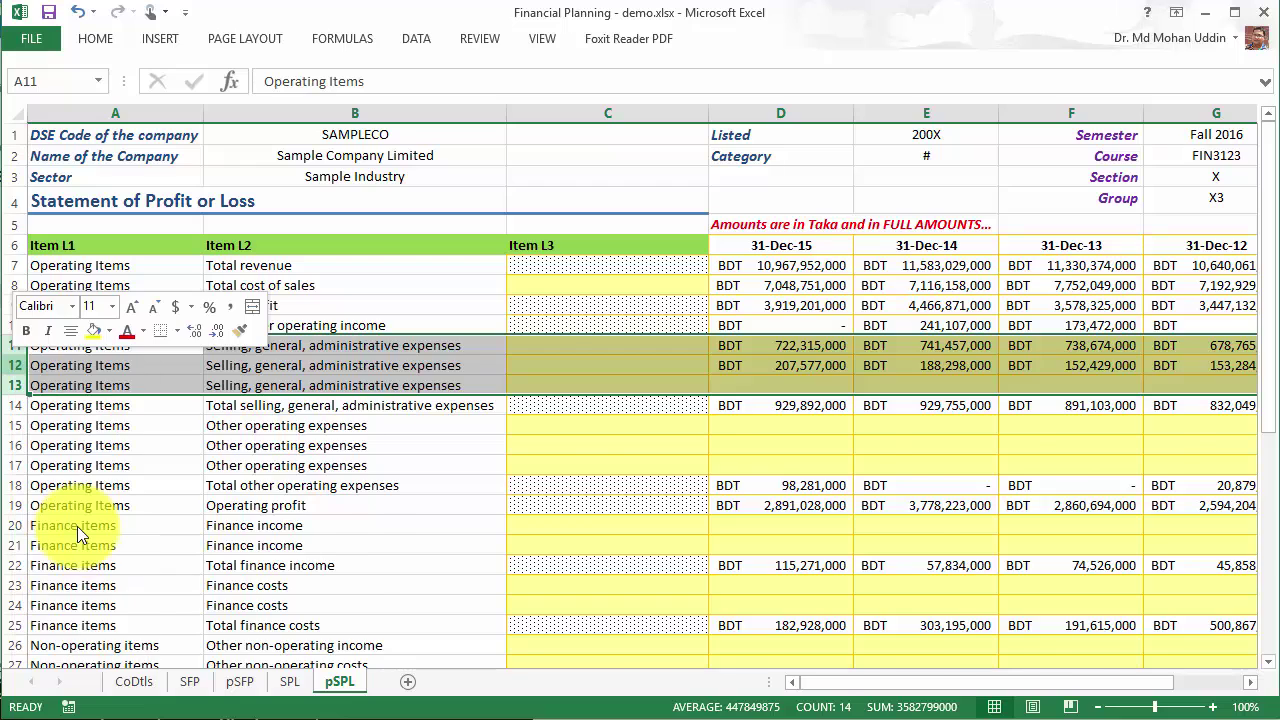
Step: Delete the three empty Other operating expenses rows above Total other operating expenses
click(8, 365)
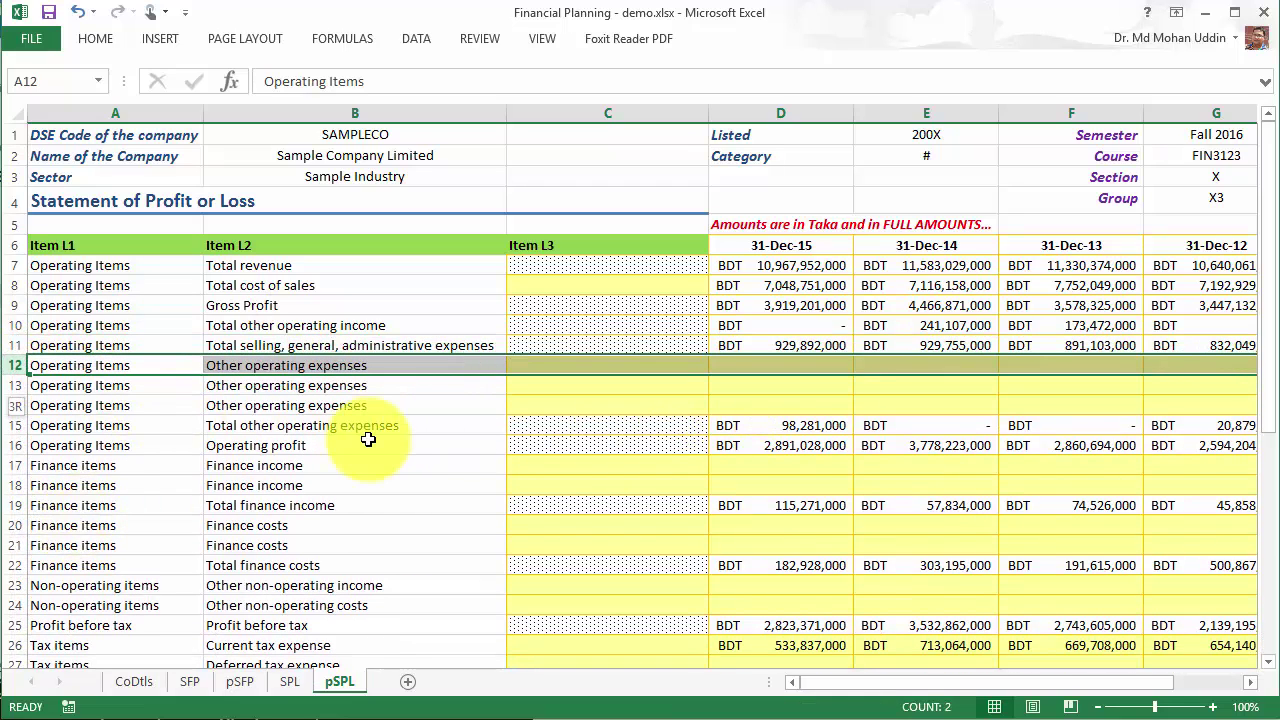
key(shift+Down)
key(shift+Down)
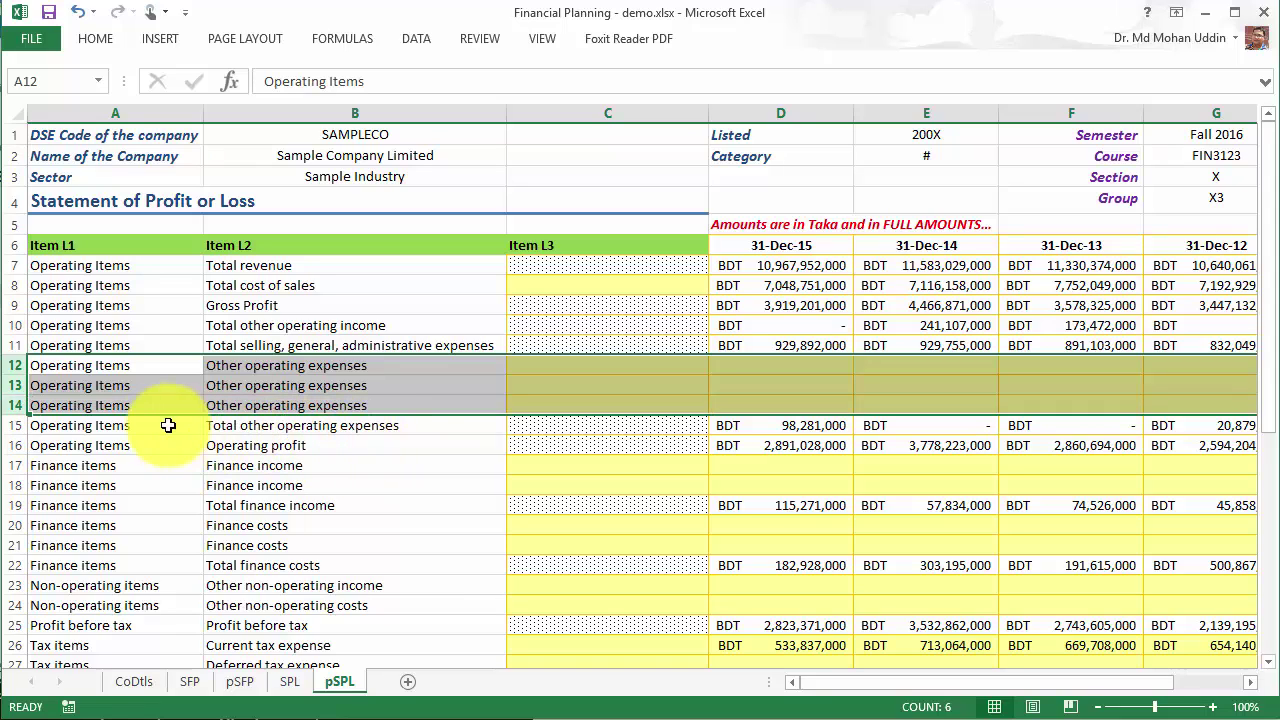
right_click(12, 389)
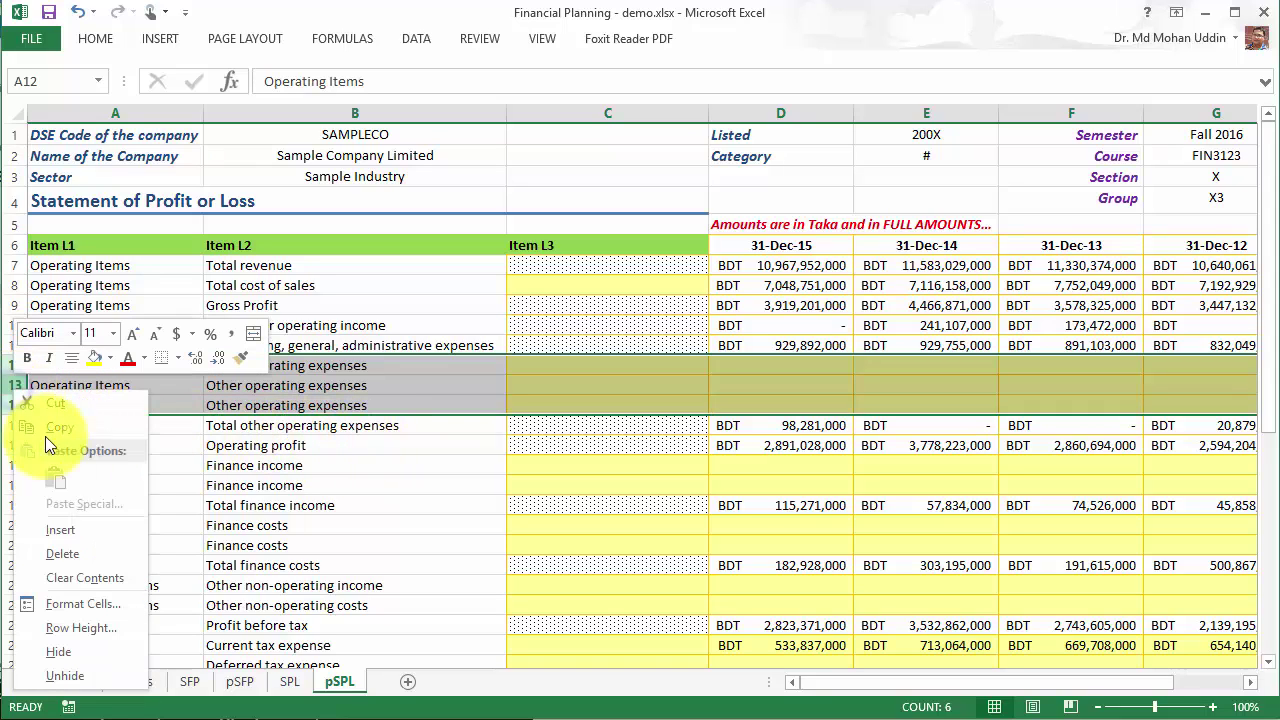
click(82, 554)
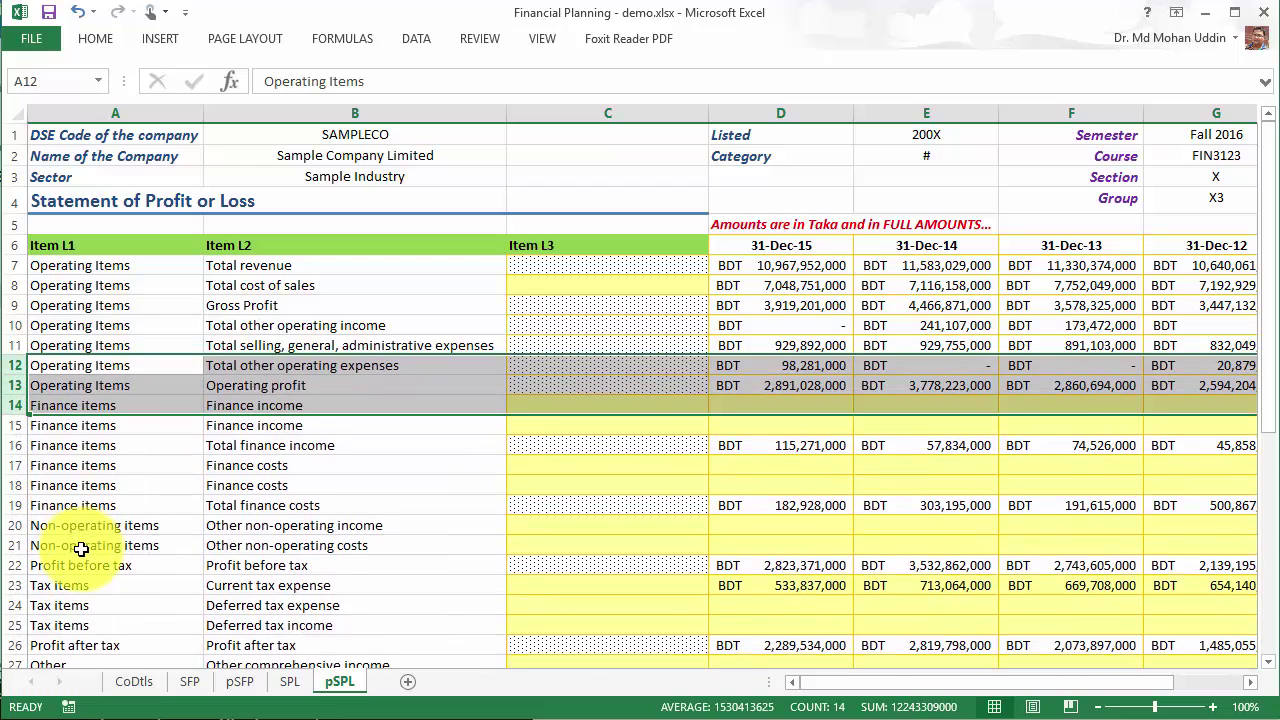
Step: Delete the two empty Finance income rows above Total finance income
click(14, 405)
key(shift+Down)
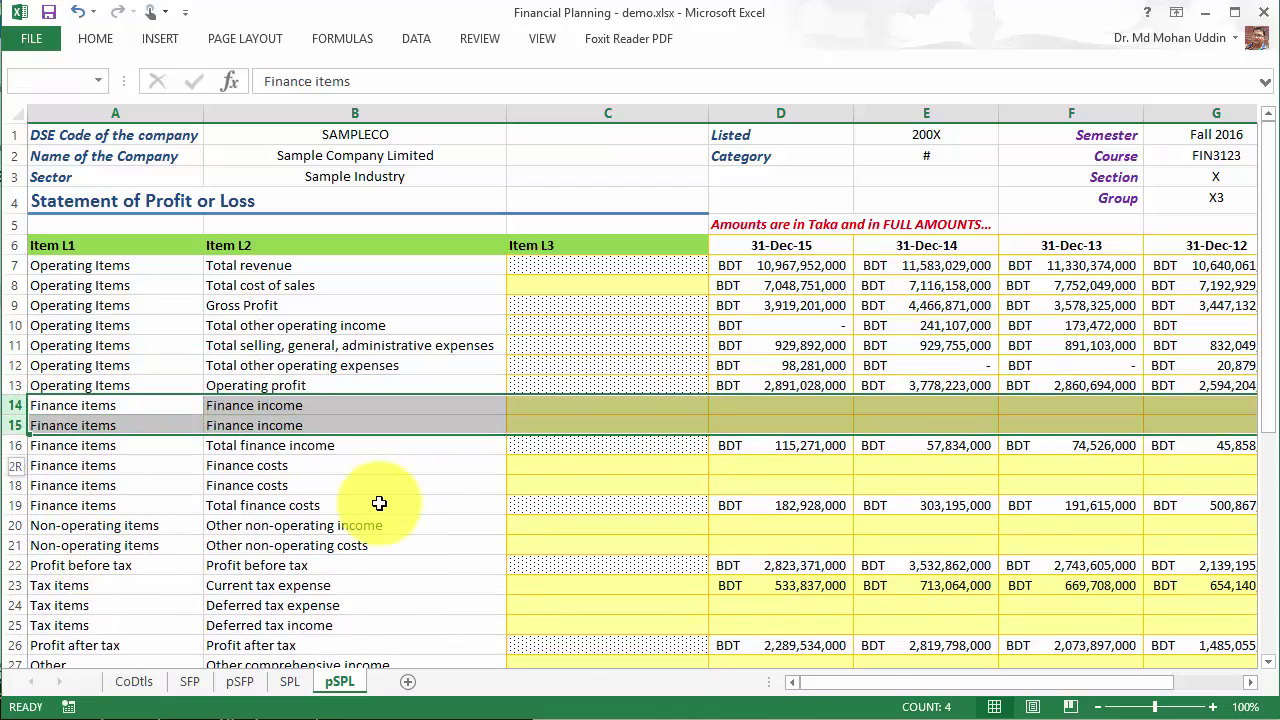
key(shift+Down)
key(shift+Up)
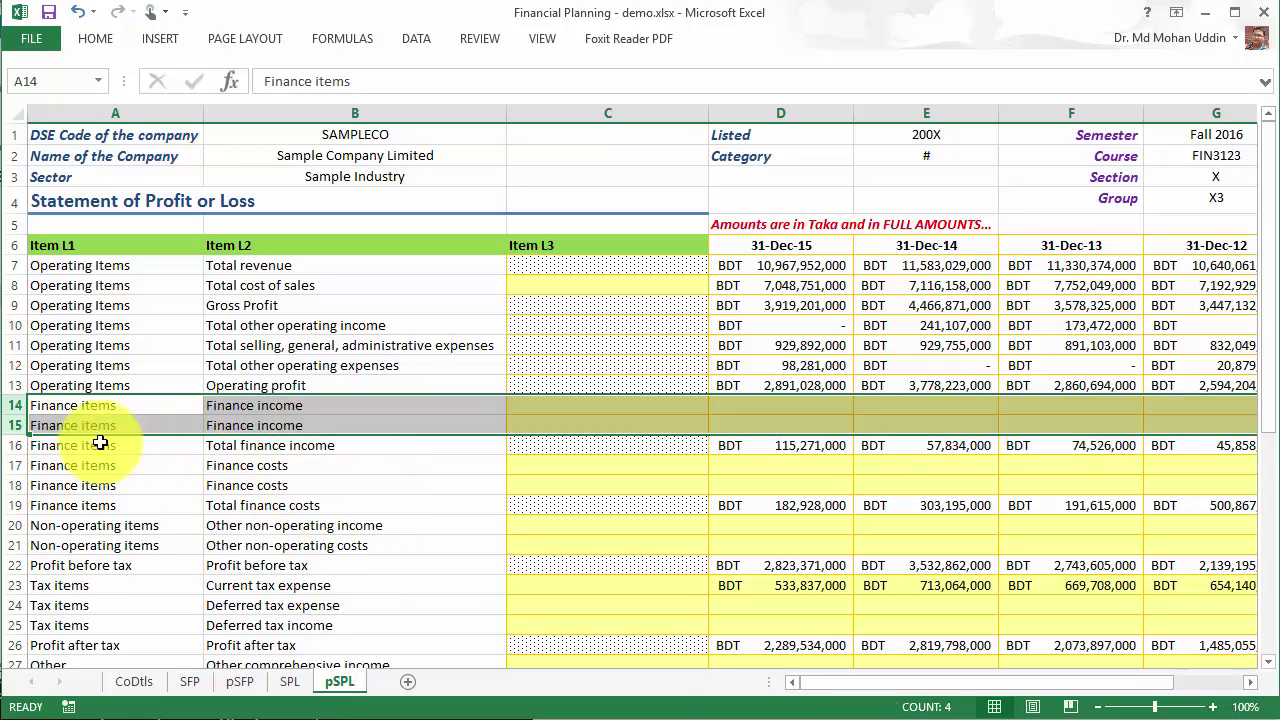
right_click(14, 421)
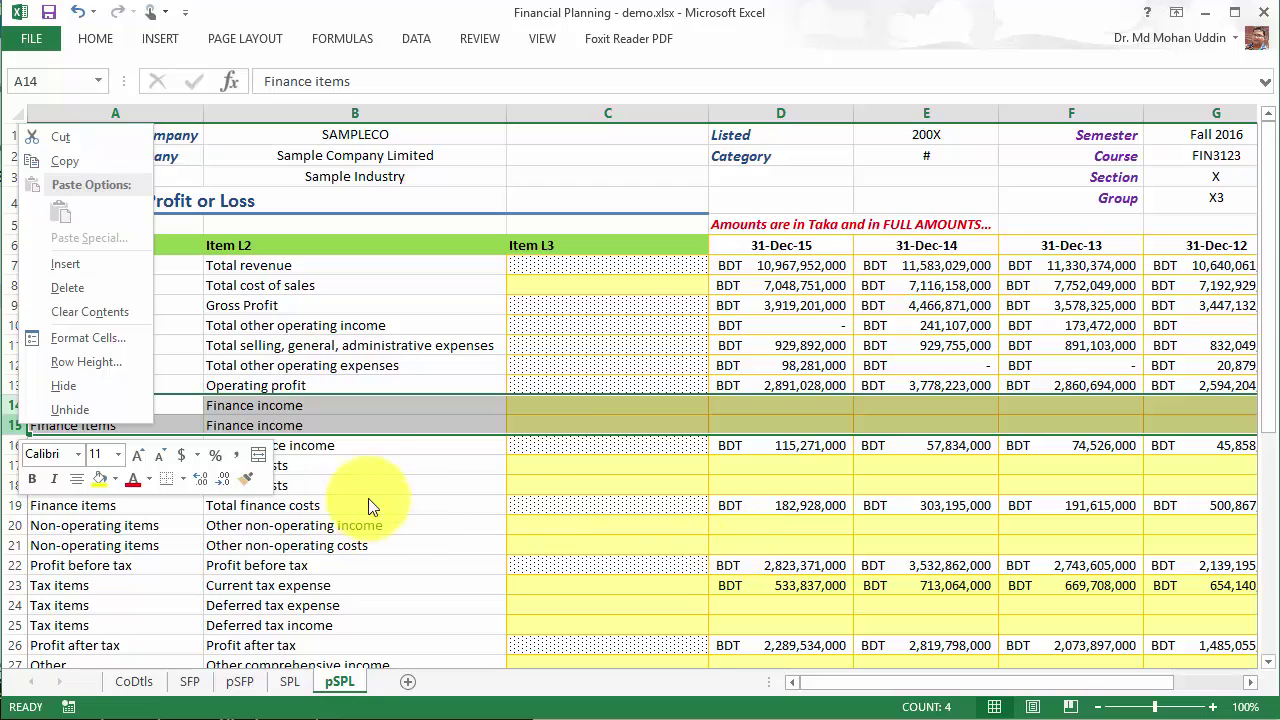
key(Escape)
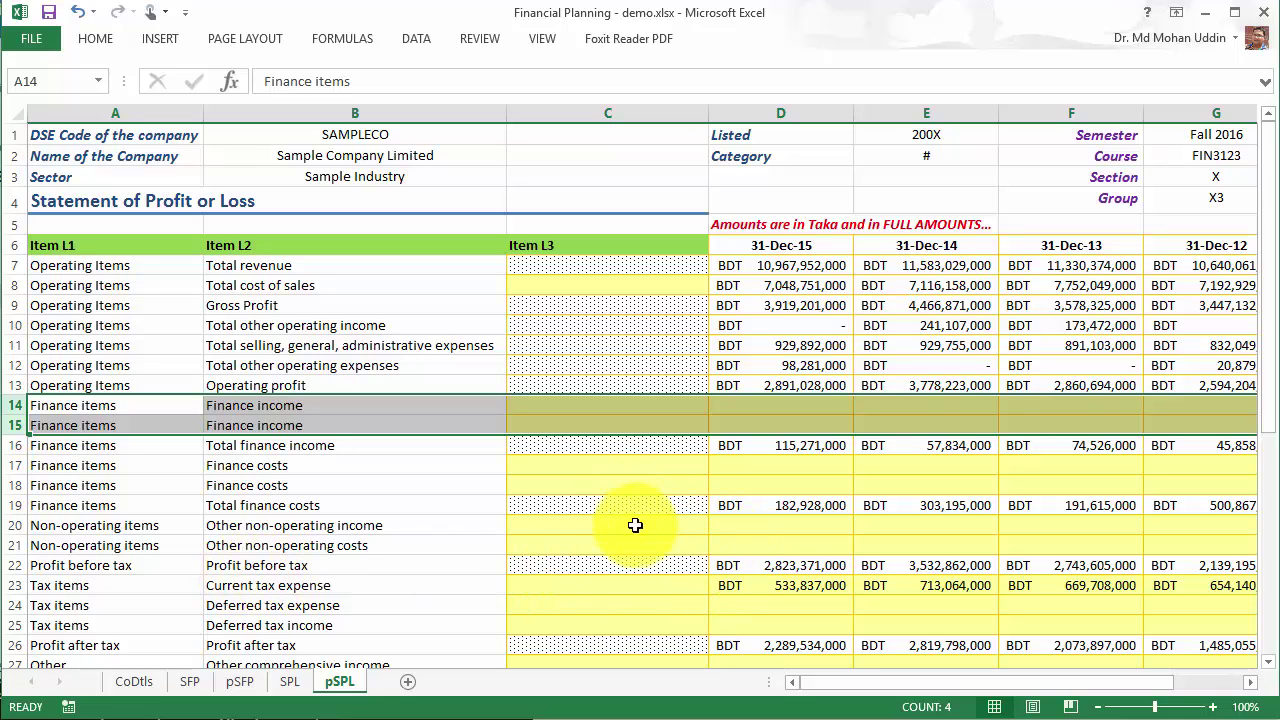
right_click(10, 407)
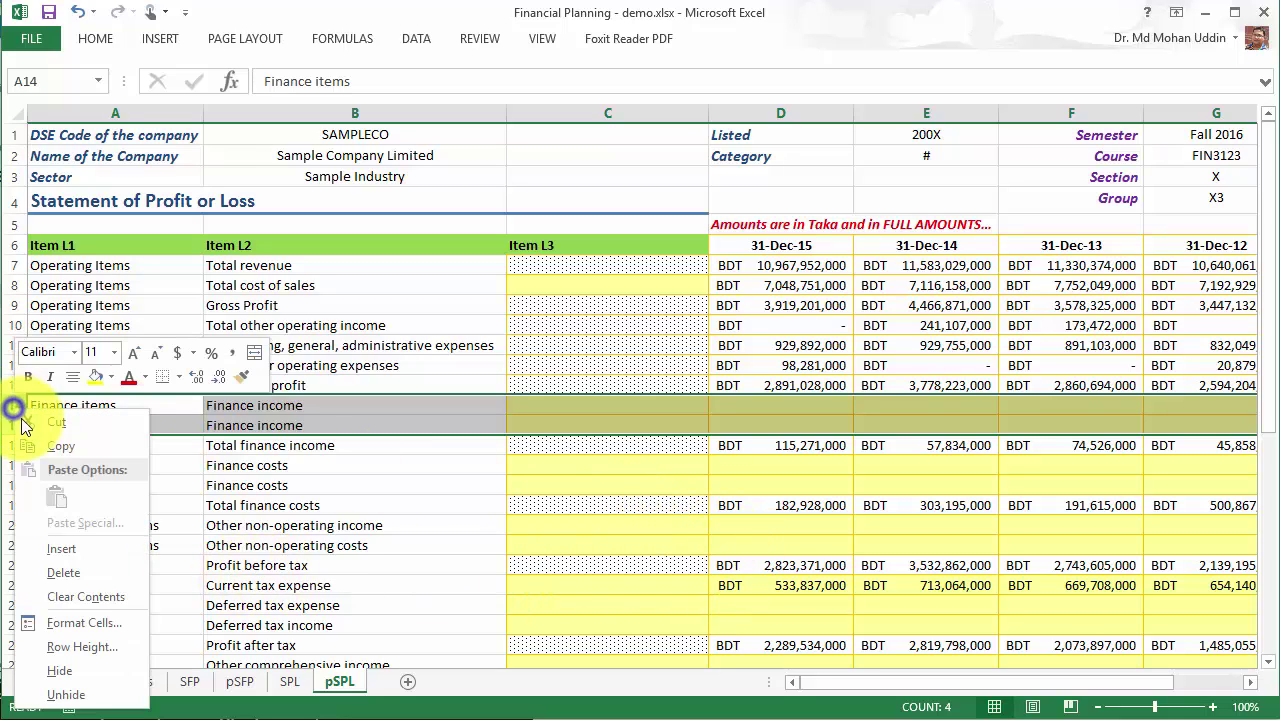
click(84, 567)
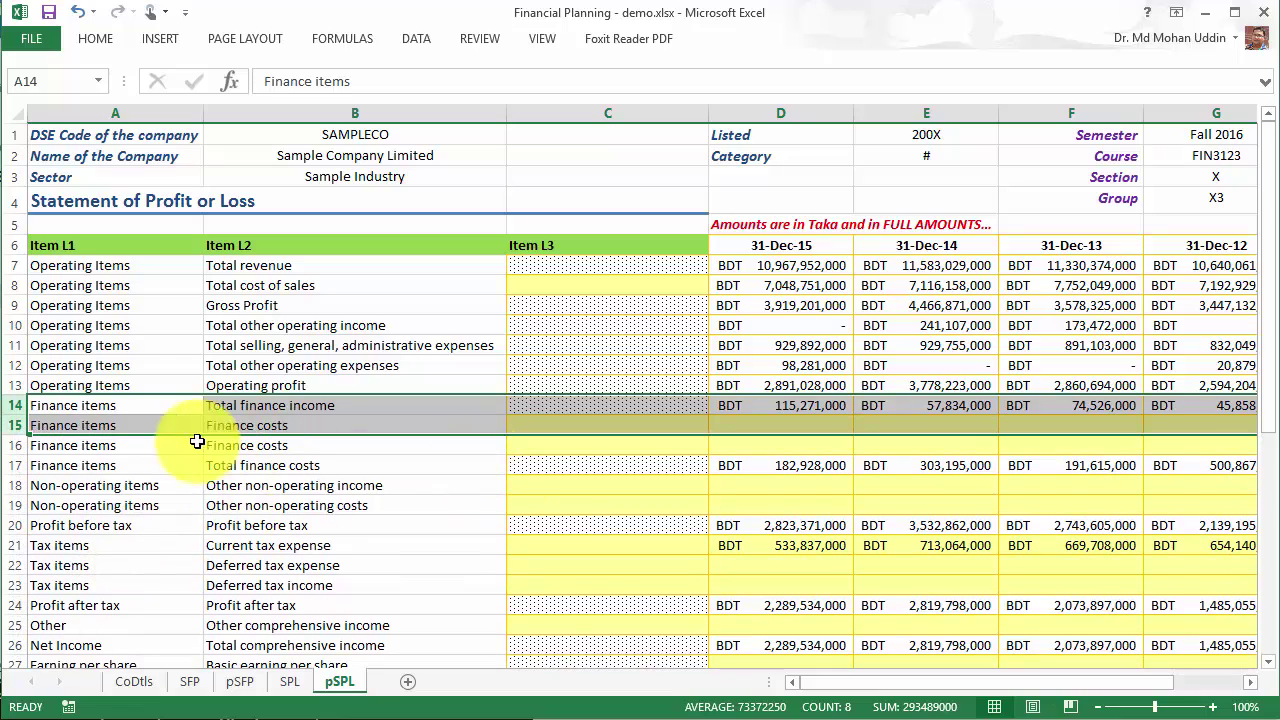
Step: Delete the two empty Finance costs rows above Total finance costs
click(14, 425)
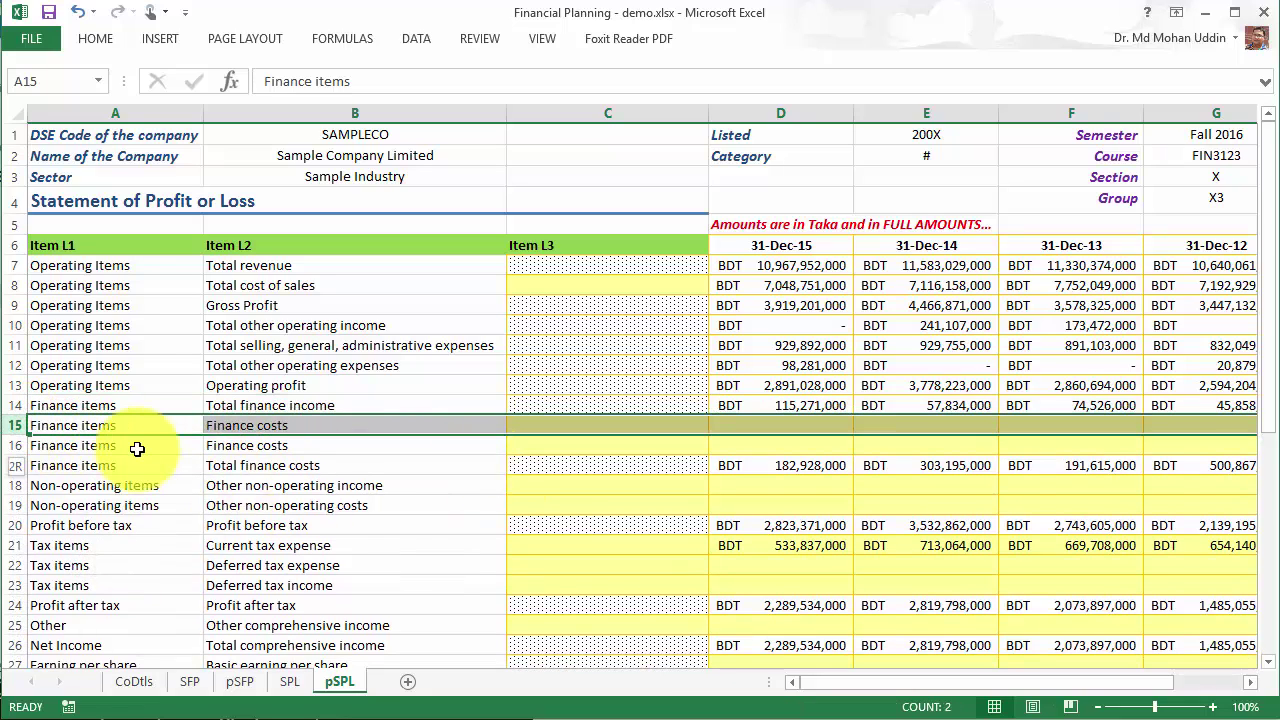
key(shift+Down)
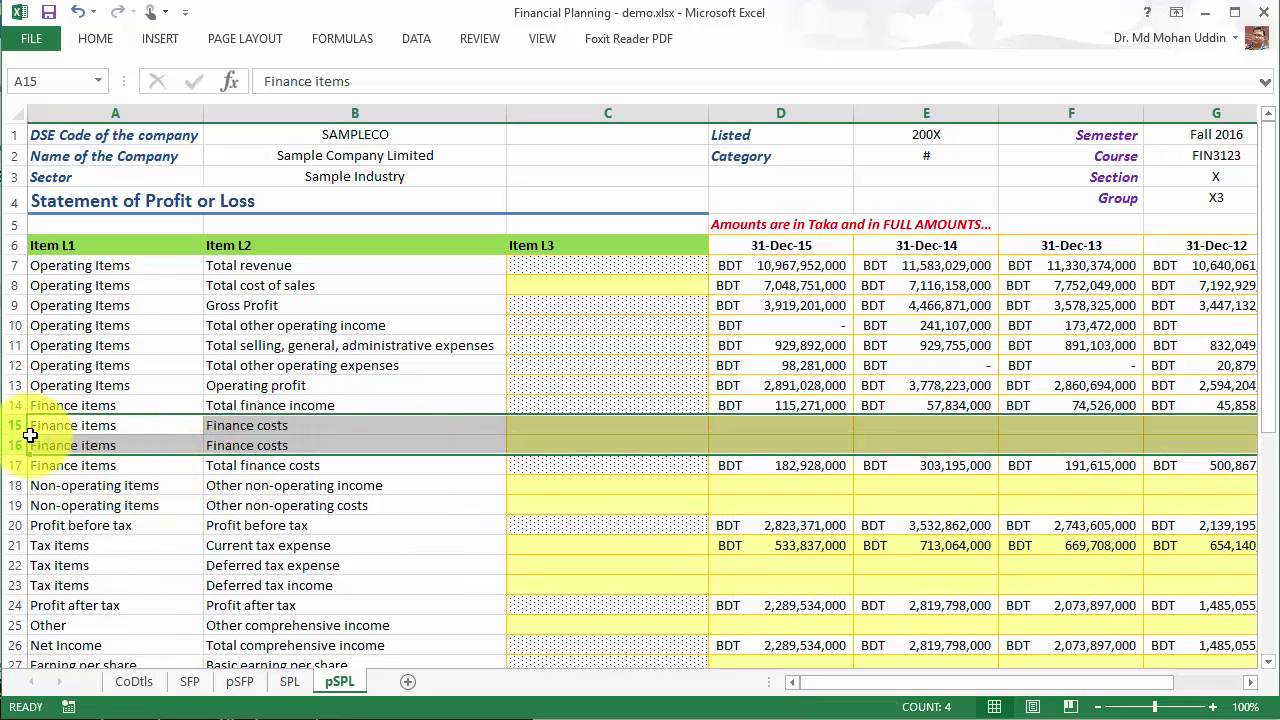
right_click(14, 427)
click(82, 299)
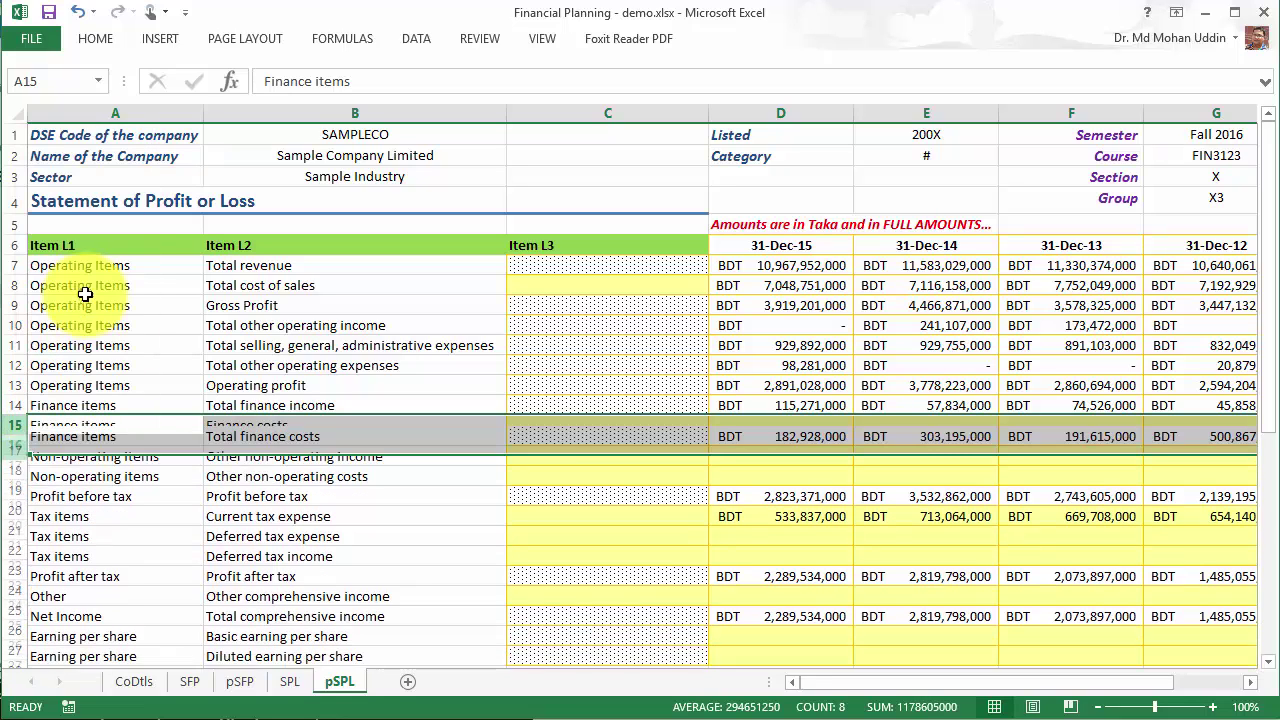
Step: Delete the empty Other non-operating income and Other non-operating costs rows above Profit before tax
click(14, 445)
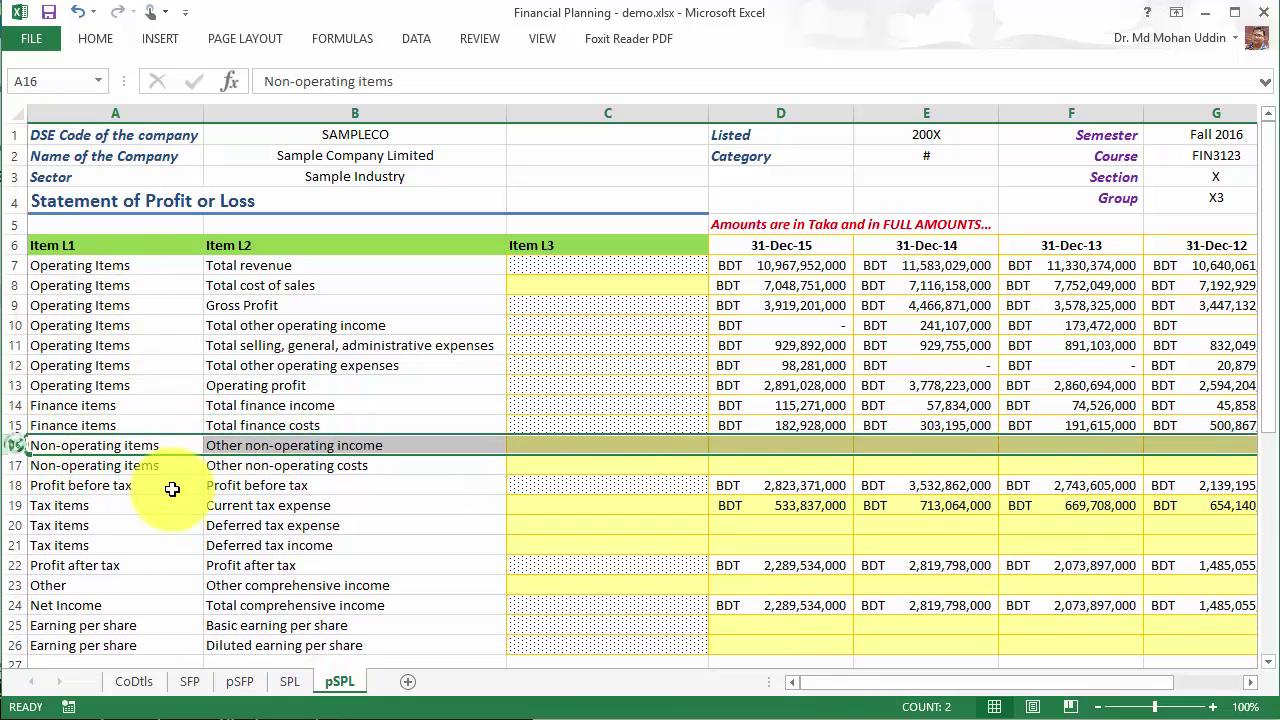
drag(172, 488, 160, 468)
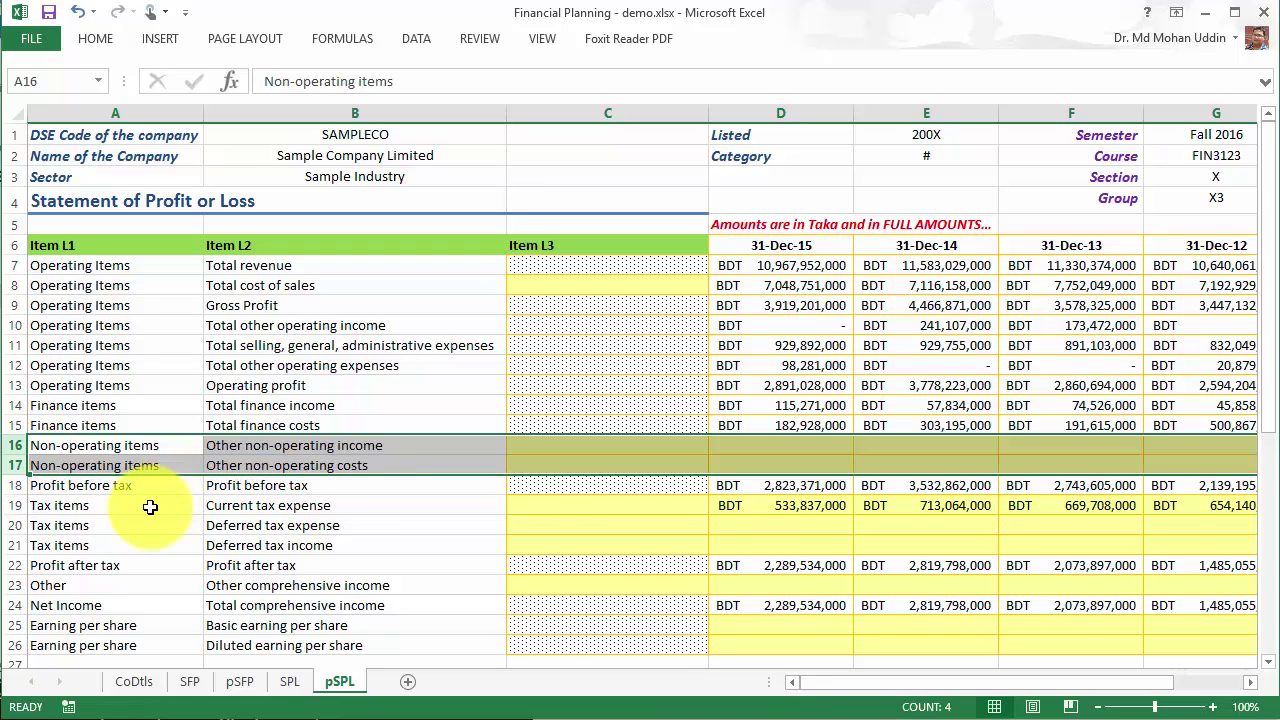
right_click(12, 465)
click(70, 326)
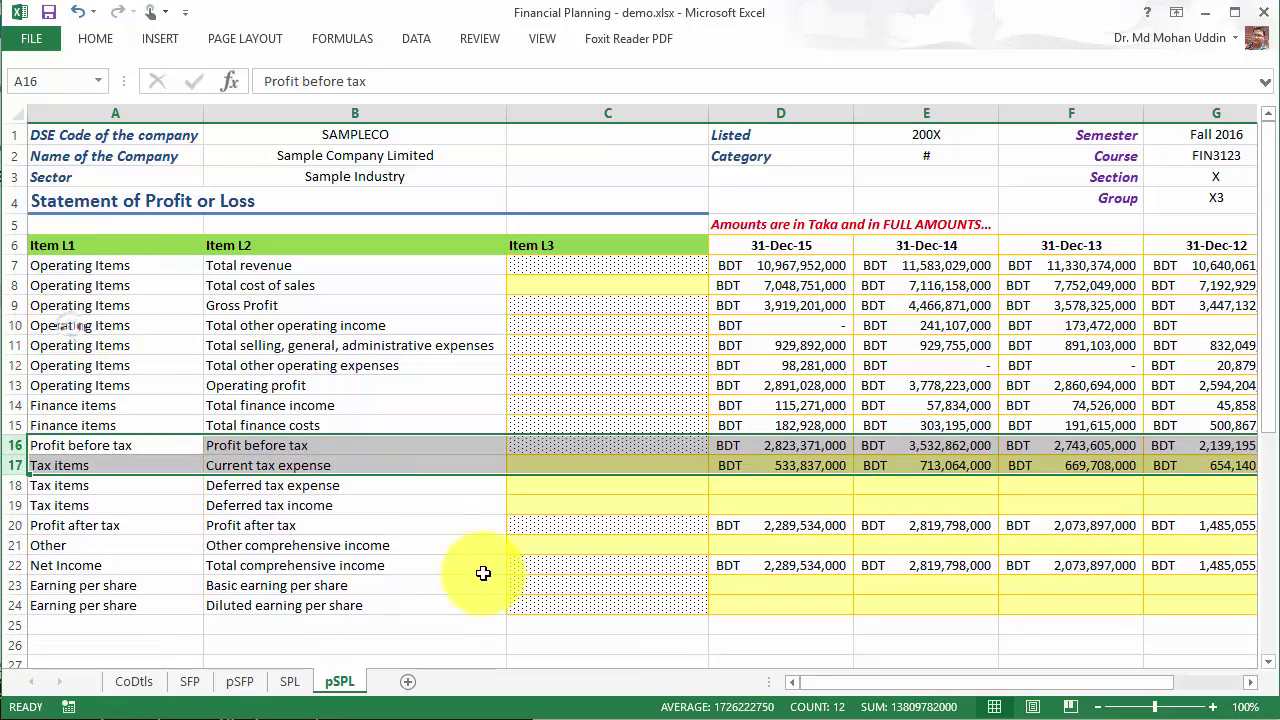
Step: Delete the empty Deferred tax expense and Deferred tax income rows below Current tax expense
click(790, 505)
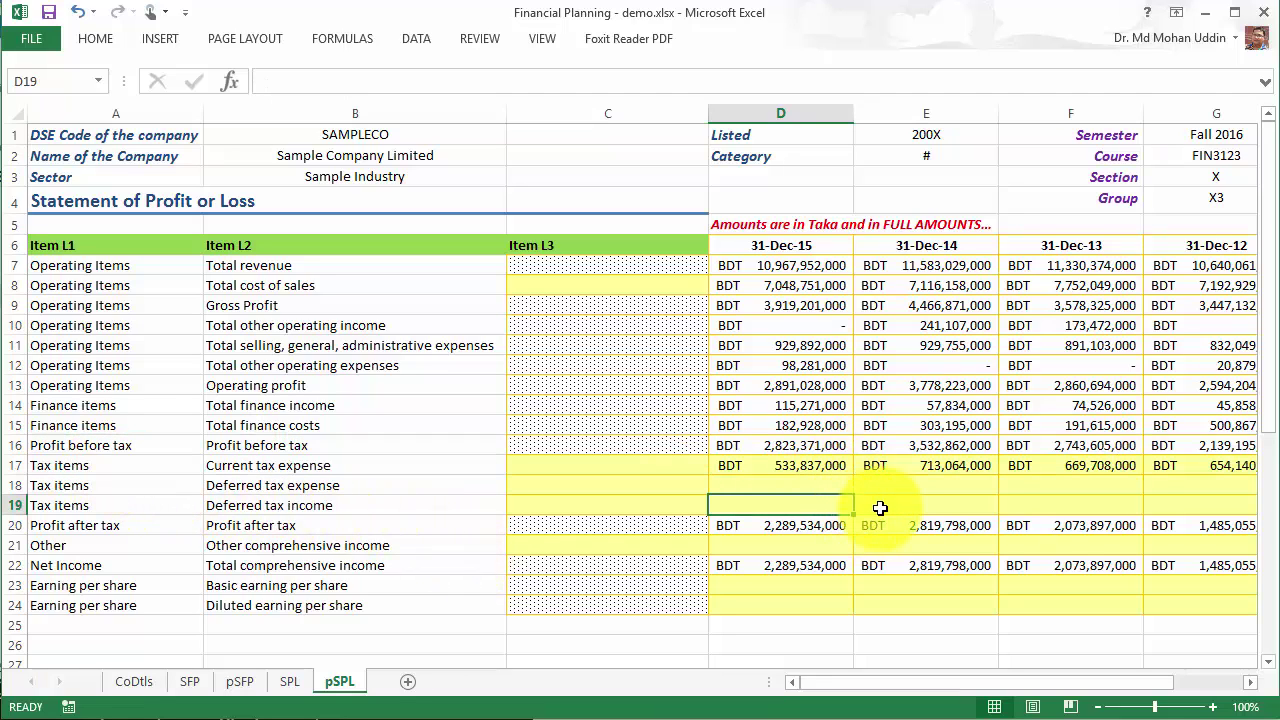
drag(807, 396, 917, 386)
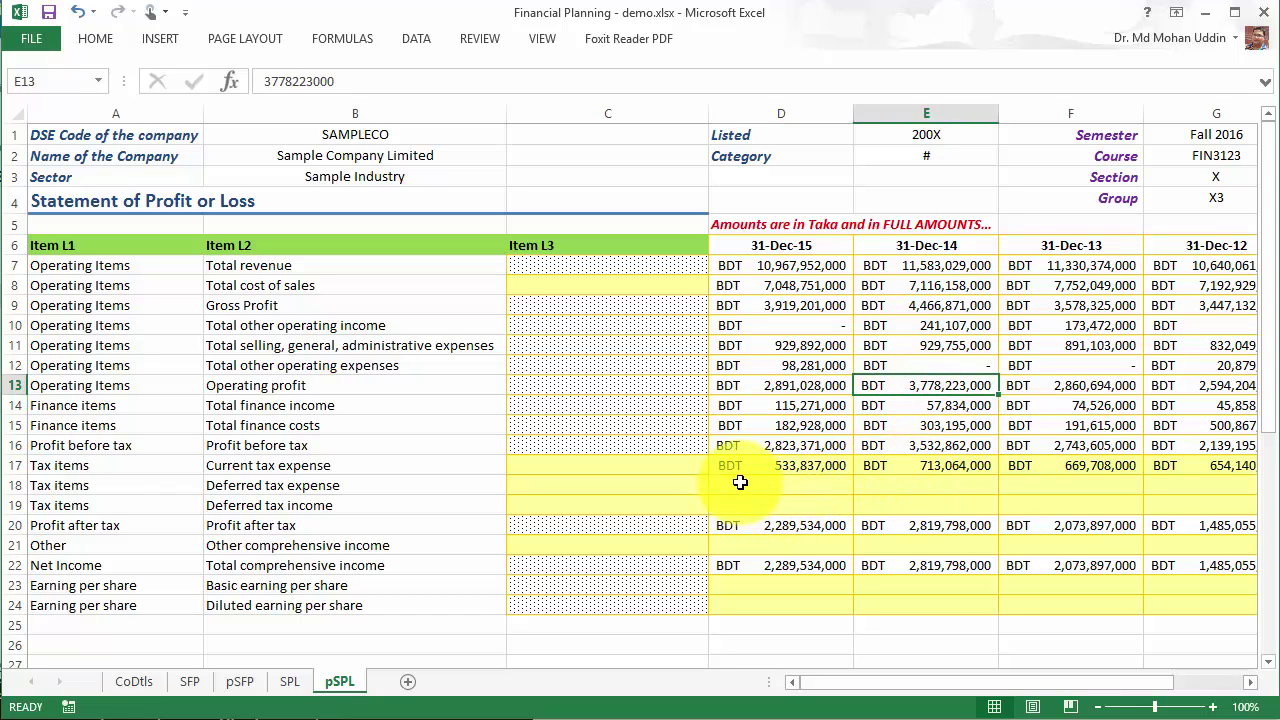
click(14, 487)
drag(203, 533, 203, 533)
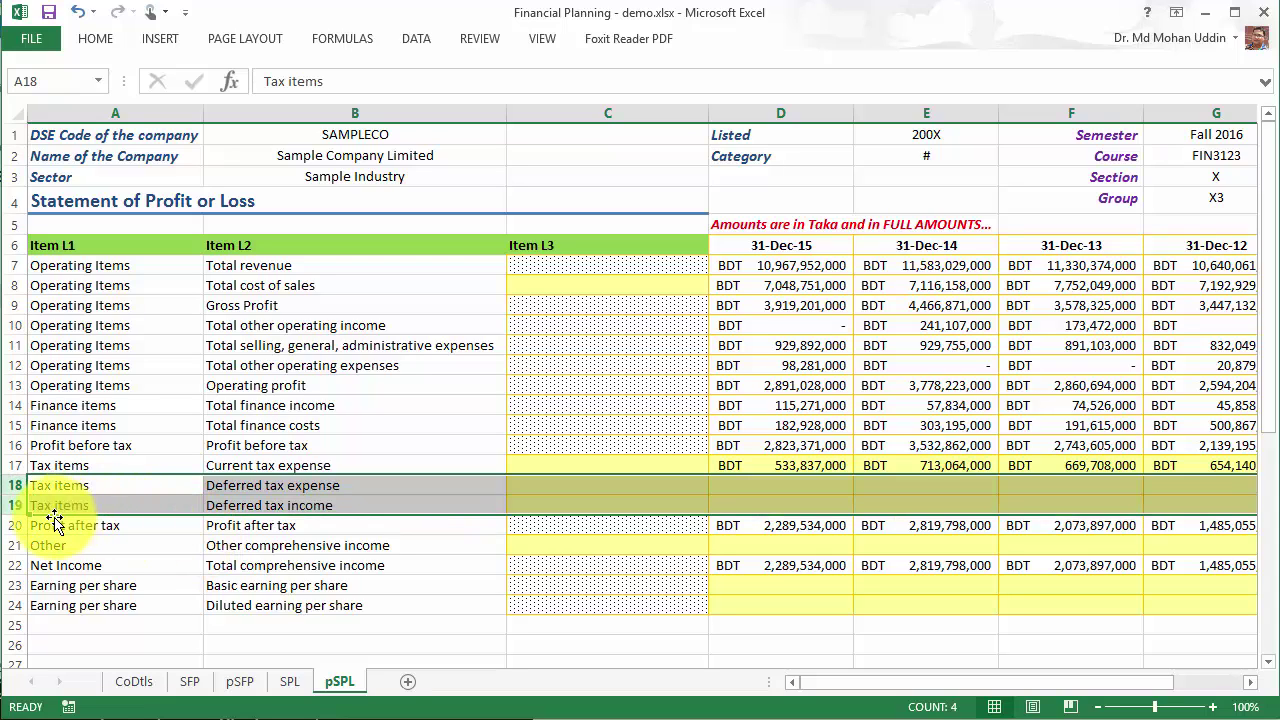
right_click(12, 487)
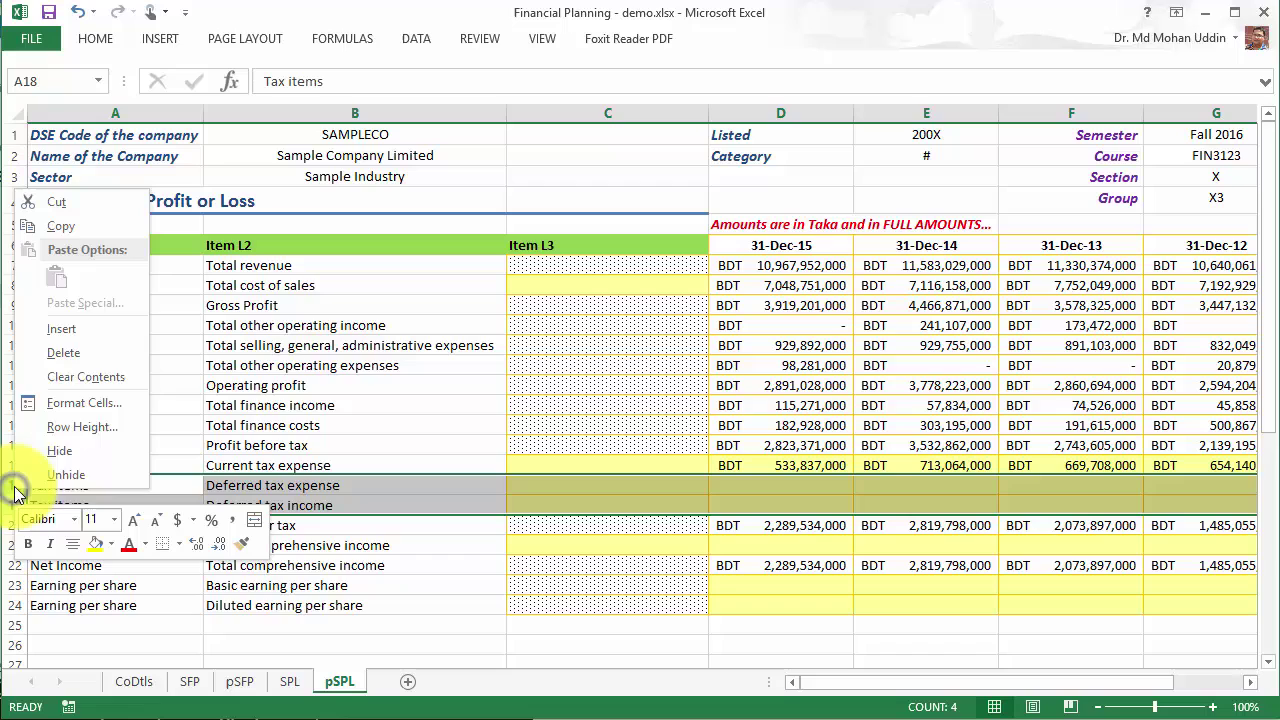
click(93, 352)
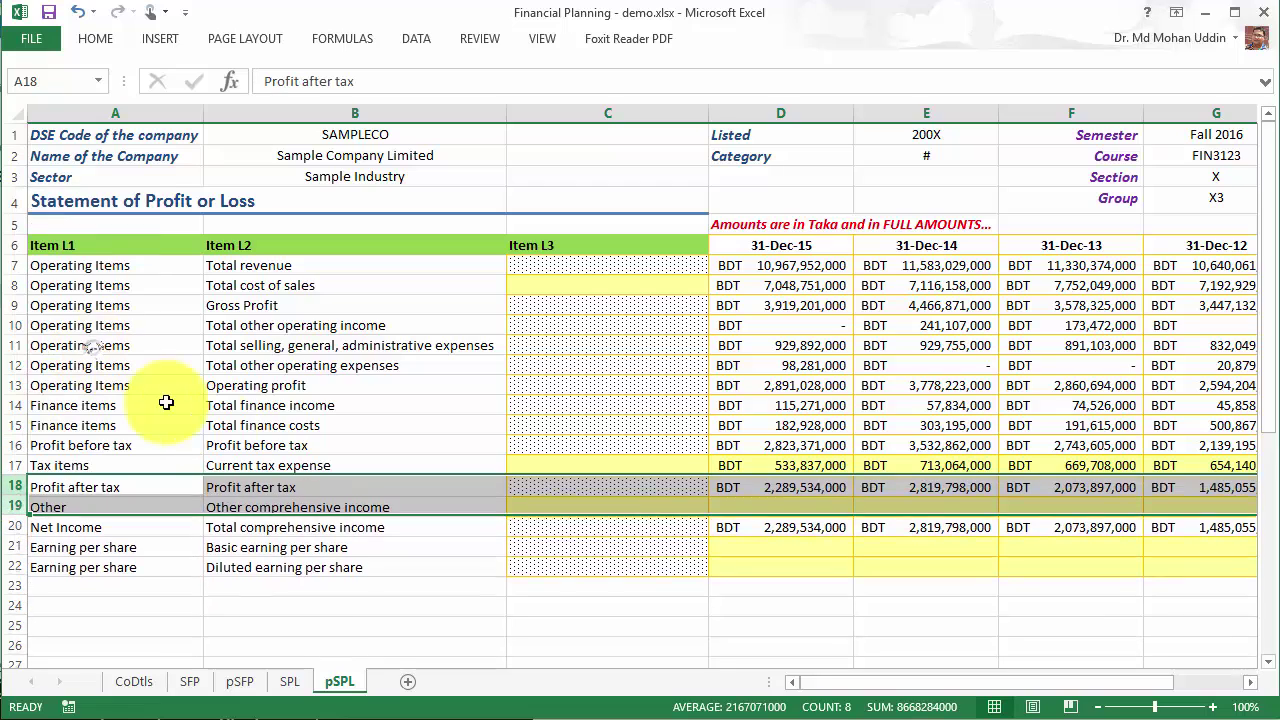
Step: Delete the empty Other comprehensive income row below Profit after tax
click(9, 505)
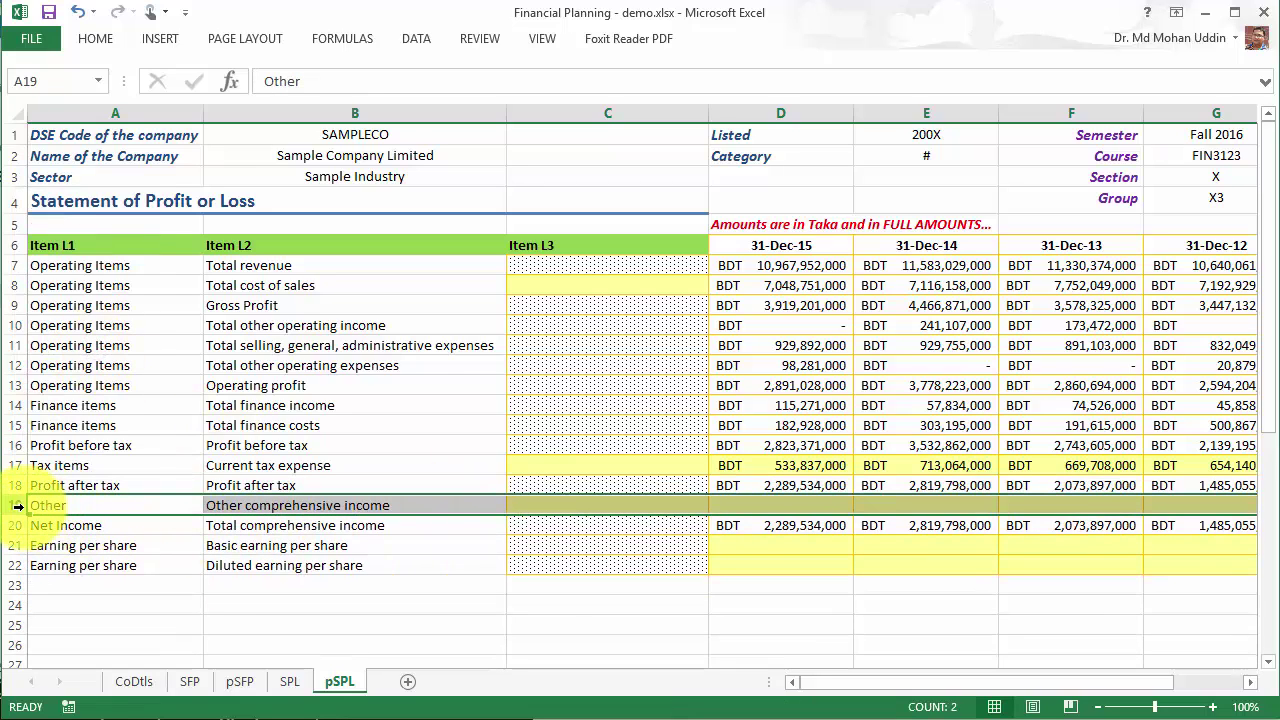
right_click(20, 508)
click(68, 376)
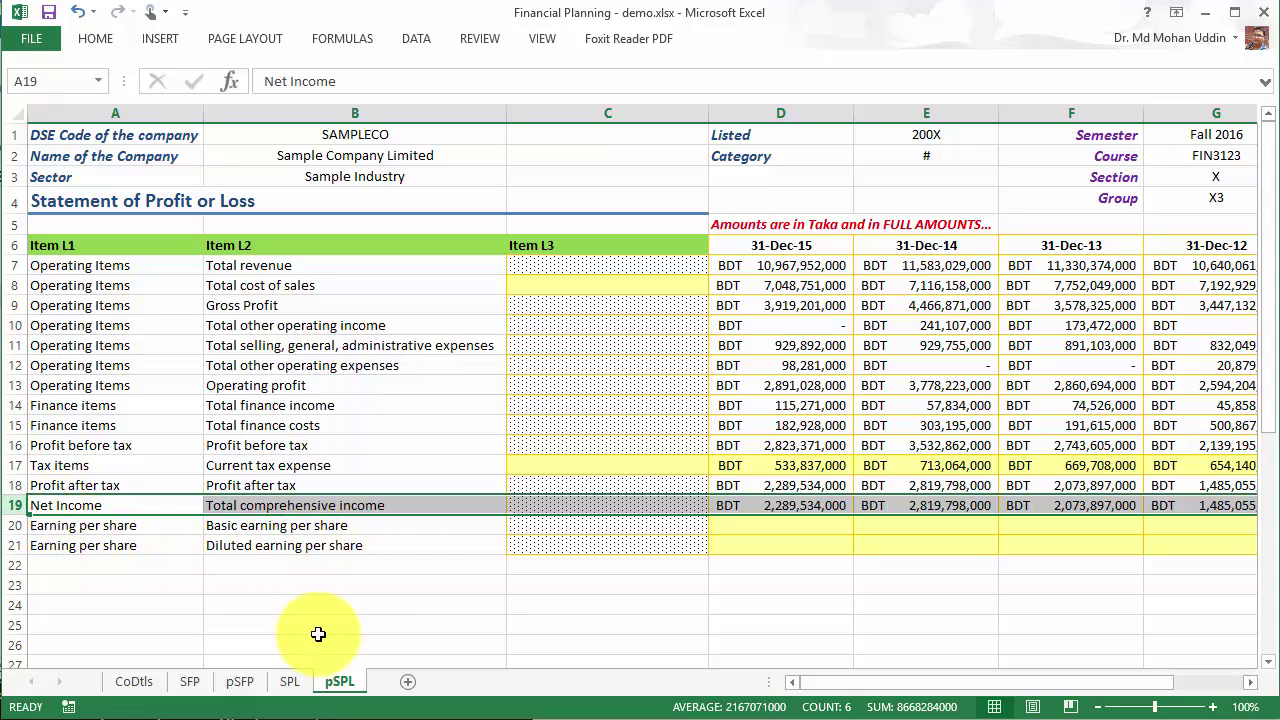
Step: Delete the Total comprehensive income row together with the Basic and Diluted earning per share rows
key(shift+Down)
key(shift+Down)
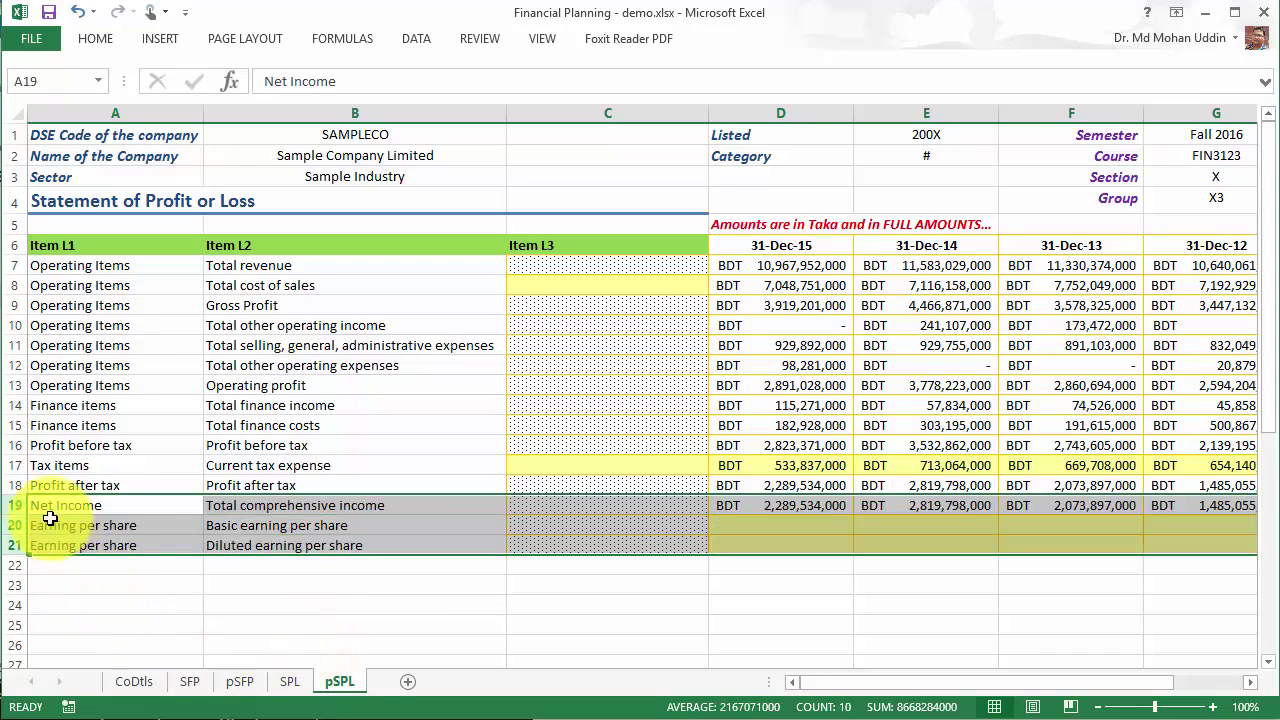
right_click(18, 507)
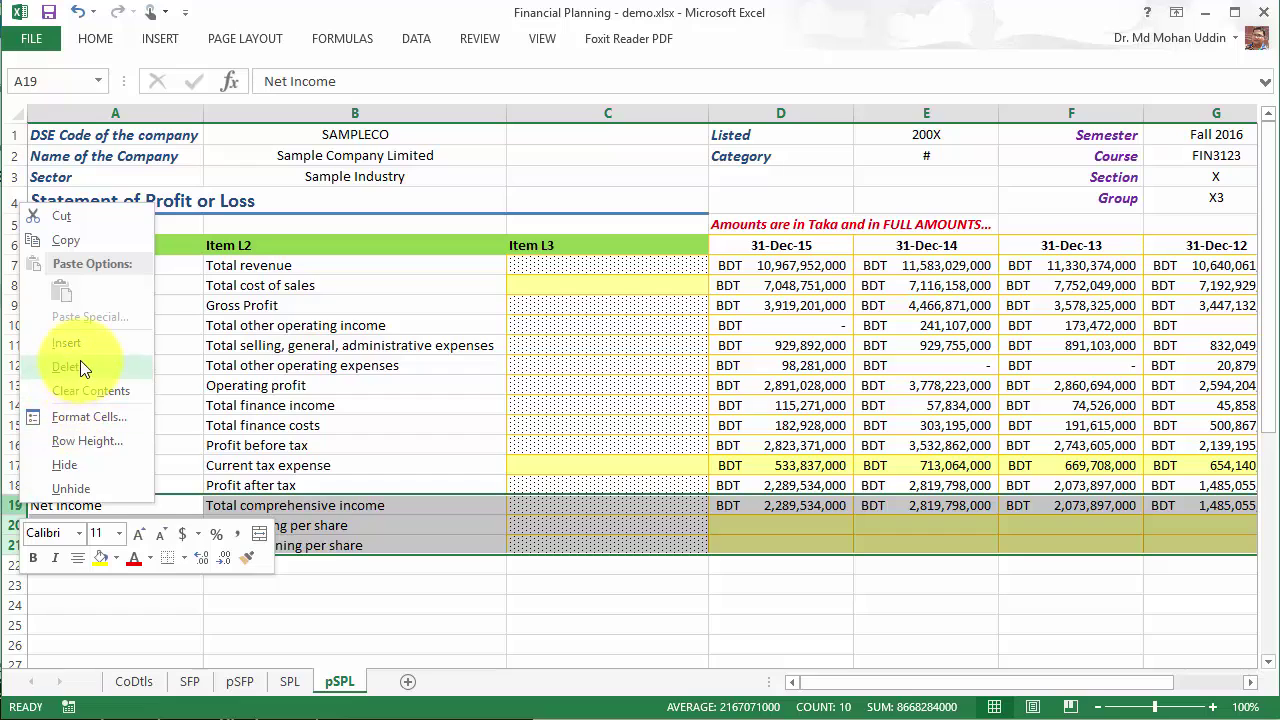
click(81, 368)
click(652, 606)
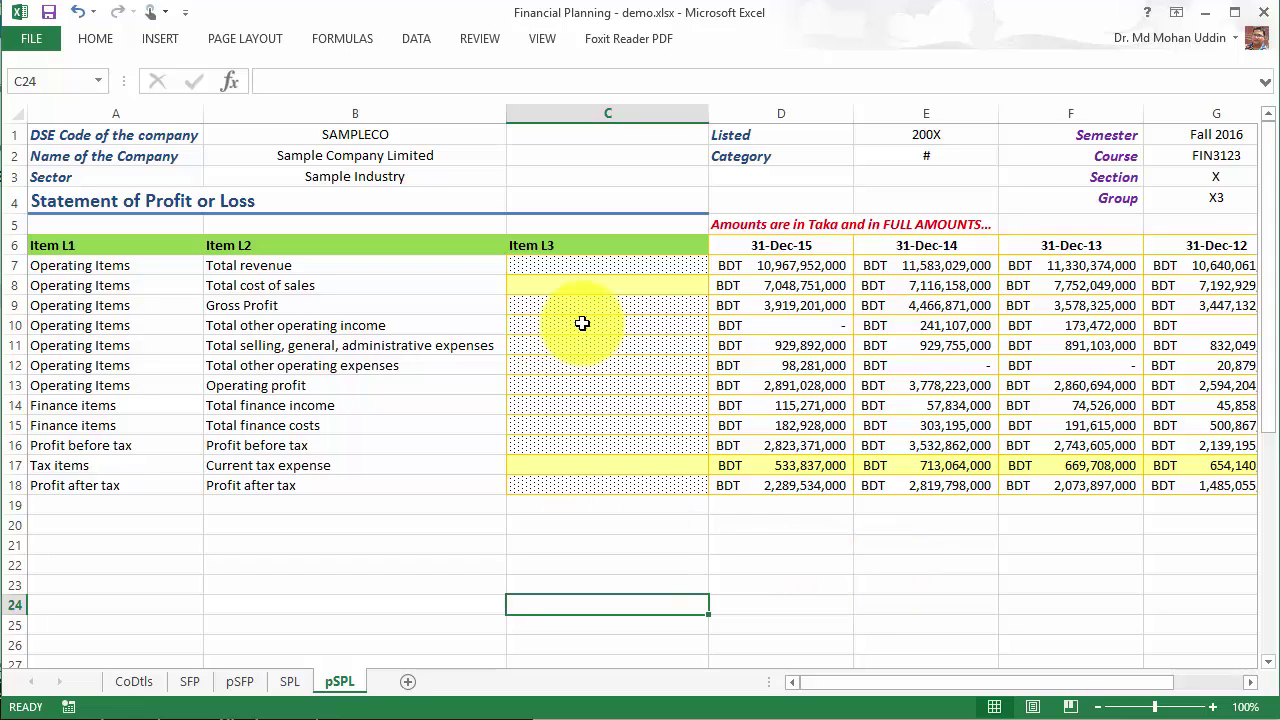
Step: Delete the Item L3 column cells C6:C18, shifting the yearly figures to the left
click(583, 246)
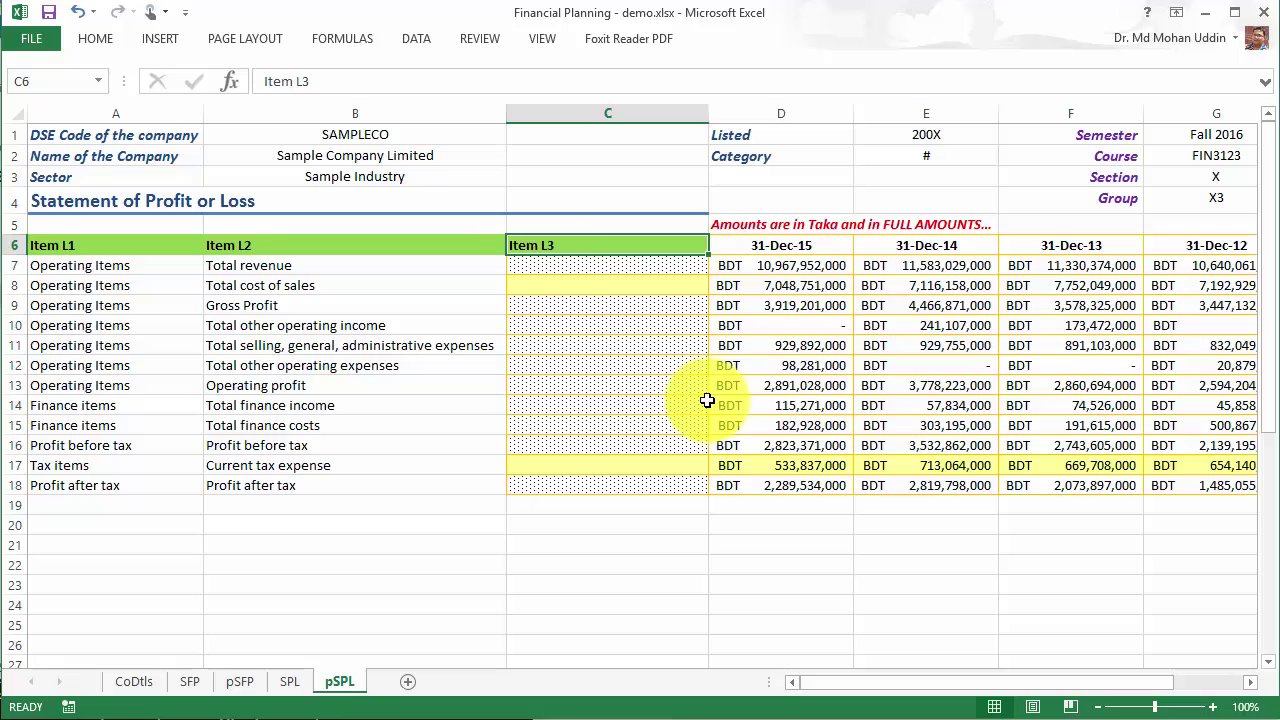
drag(707, 400, 709, 400)
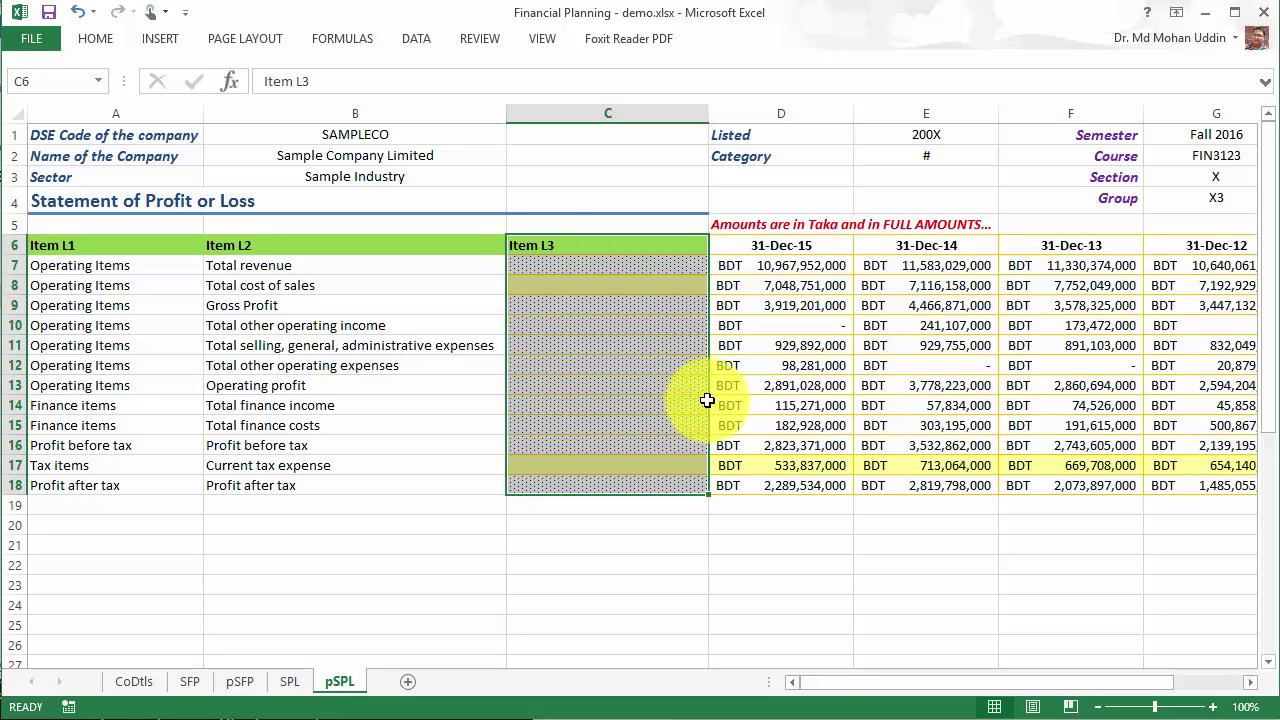
right_click(709, 400)
click(712, 478)
key(Return)
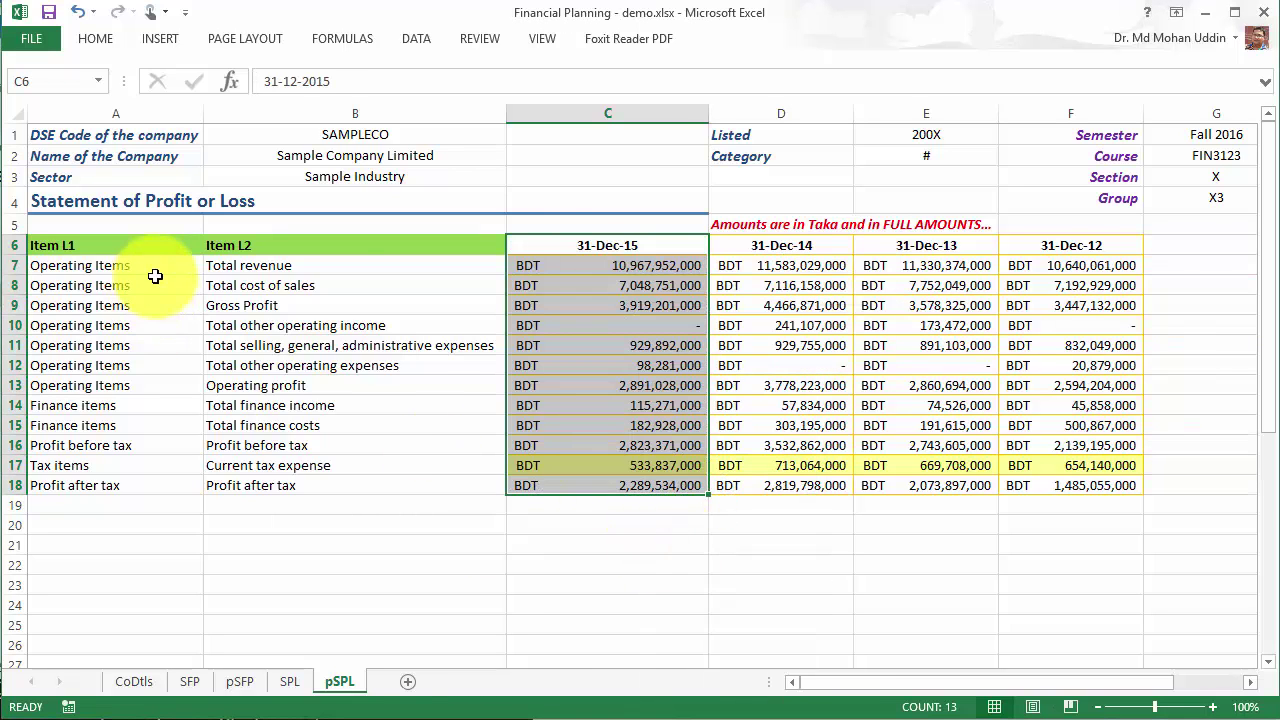
Step: Delete the Item L1 cells A6:A18, shifting the remaining table cells left
drag(135, 268, 140, 385)
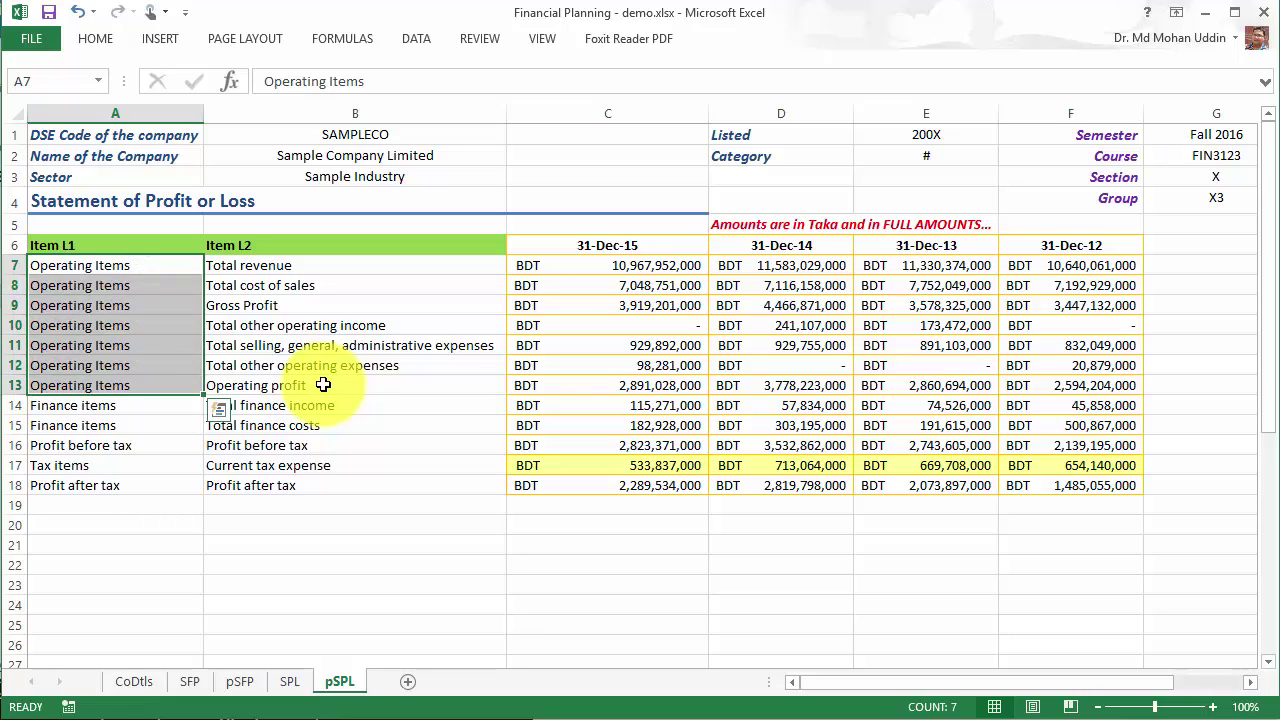
key(shift+Down)
key(shift+Down)
key(shift+Down)
click(80, 245)
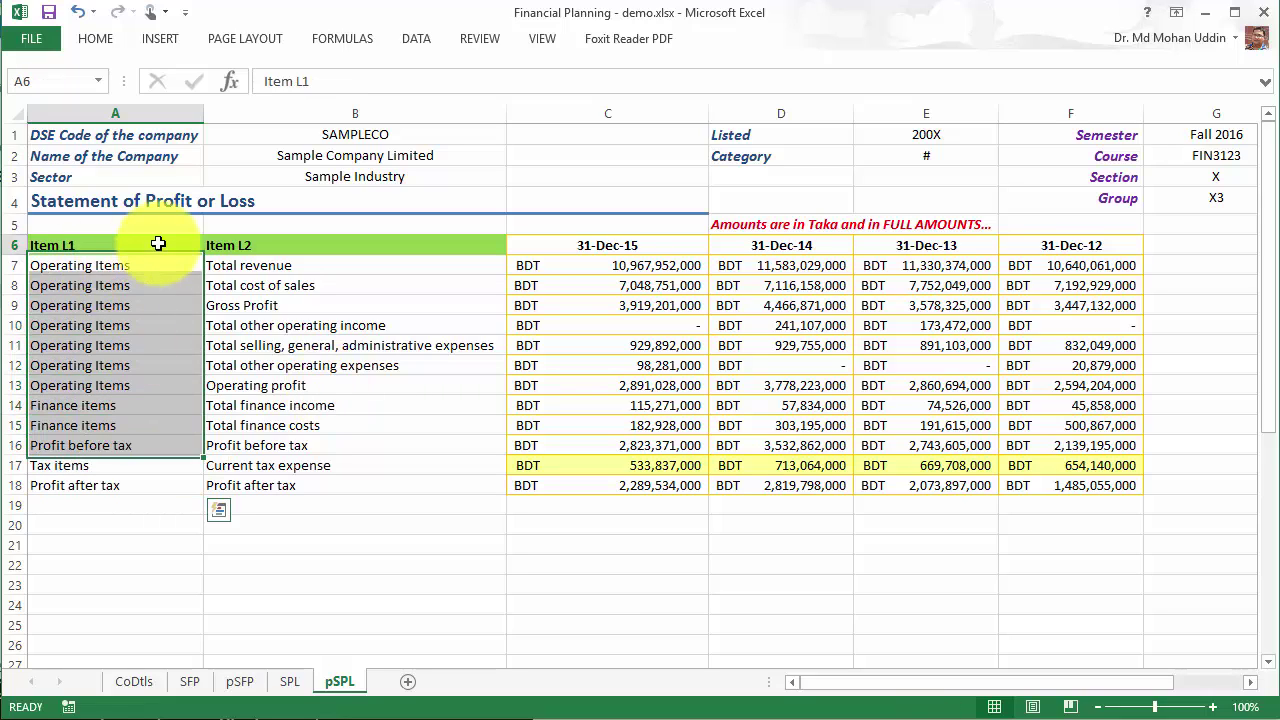
key(shift+Down)
key(shift+Down)
key(shift+Down)
key(shift+Down)
key(shift+Down)
key(shift+Down)
key(shift+Down)
key(shift+Down)
key(shift+Down)
key(shift+Down)
key(shift+Down)
key(shift+Down)
right_click(134, 248)
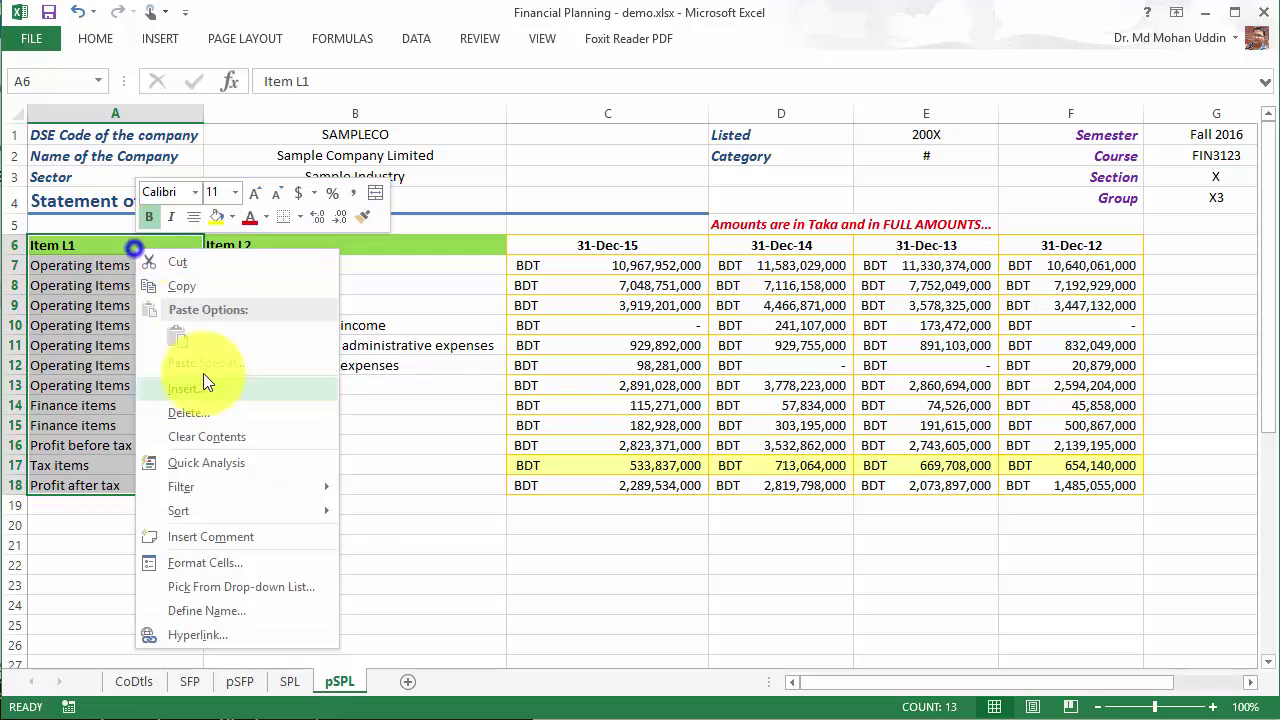
click(190, 405)
click(183, 469)
Step: Insert blank cells at A6:A18, shifting the table right so the item labels sit in column B
right_click(104, 245)
click(190, 372)
click(130, 438)
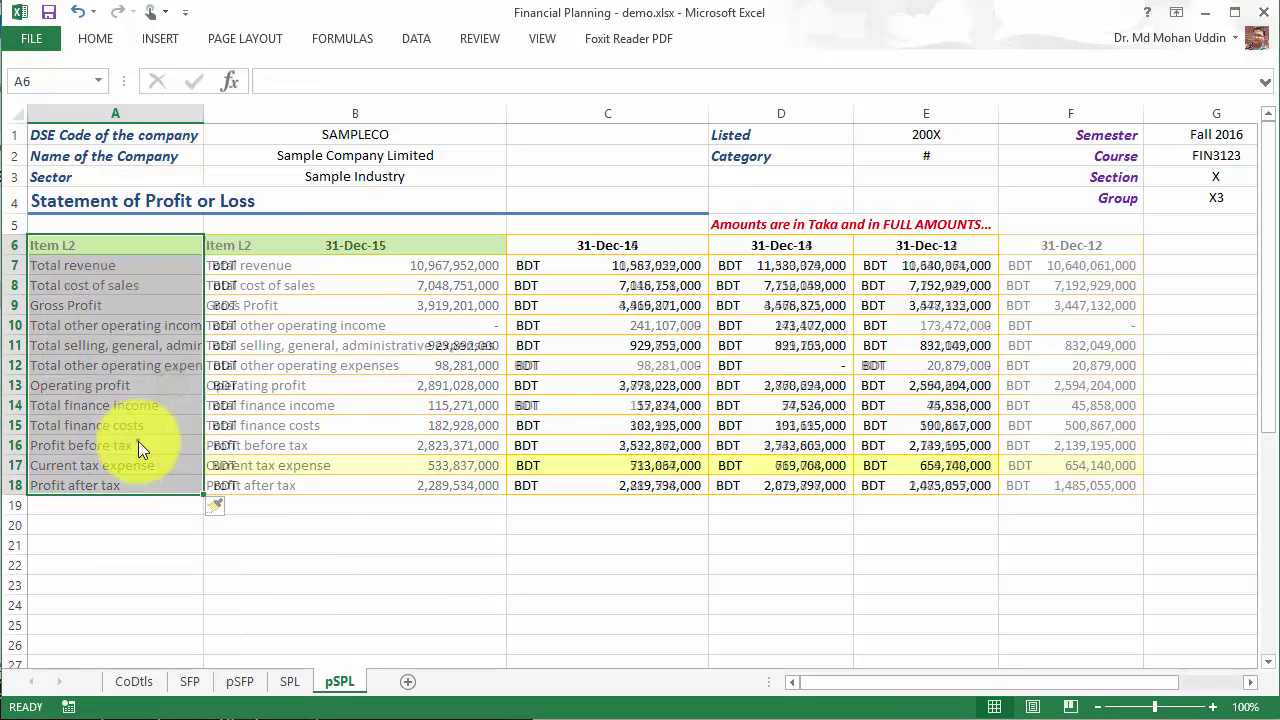
click(371, 543)
Step: Clear the Item L2 heading text from the green header cell B6
click(284, 265)
click(262, 245)
click(407, 557)
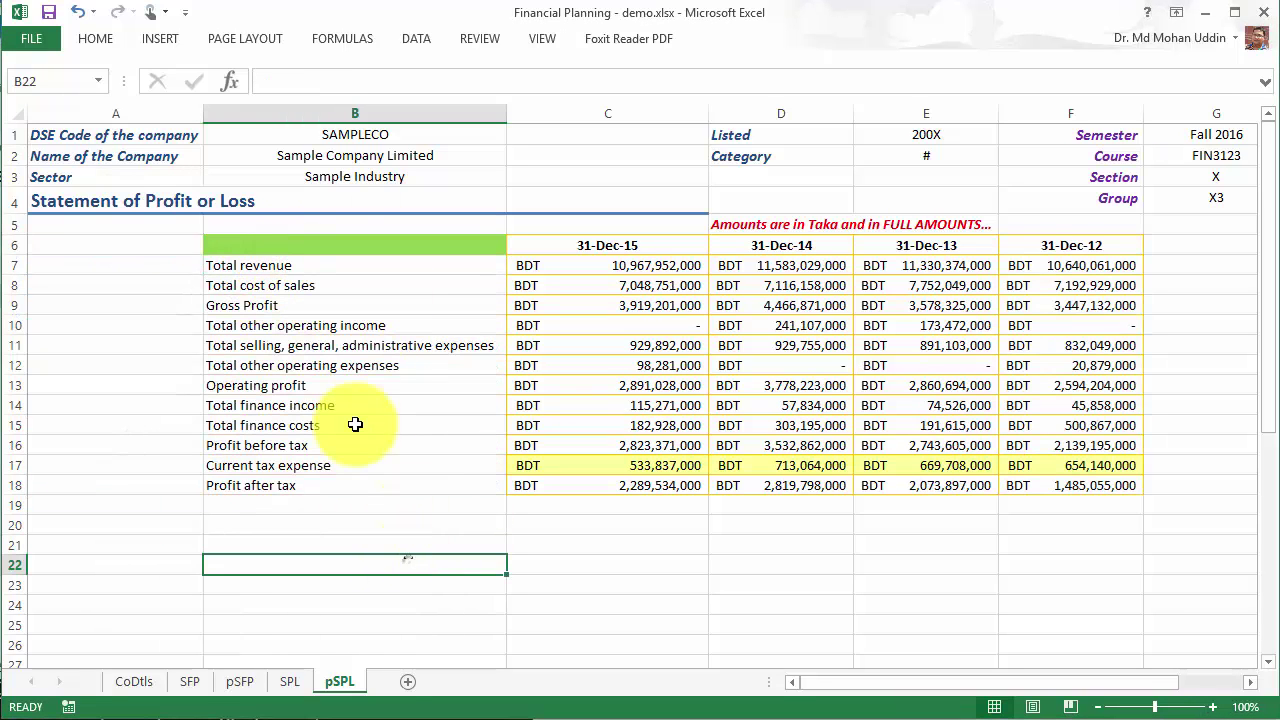
Step: Right-align the Gross Profit label in B9
click(308, 265)
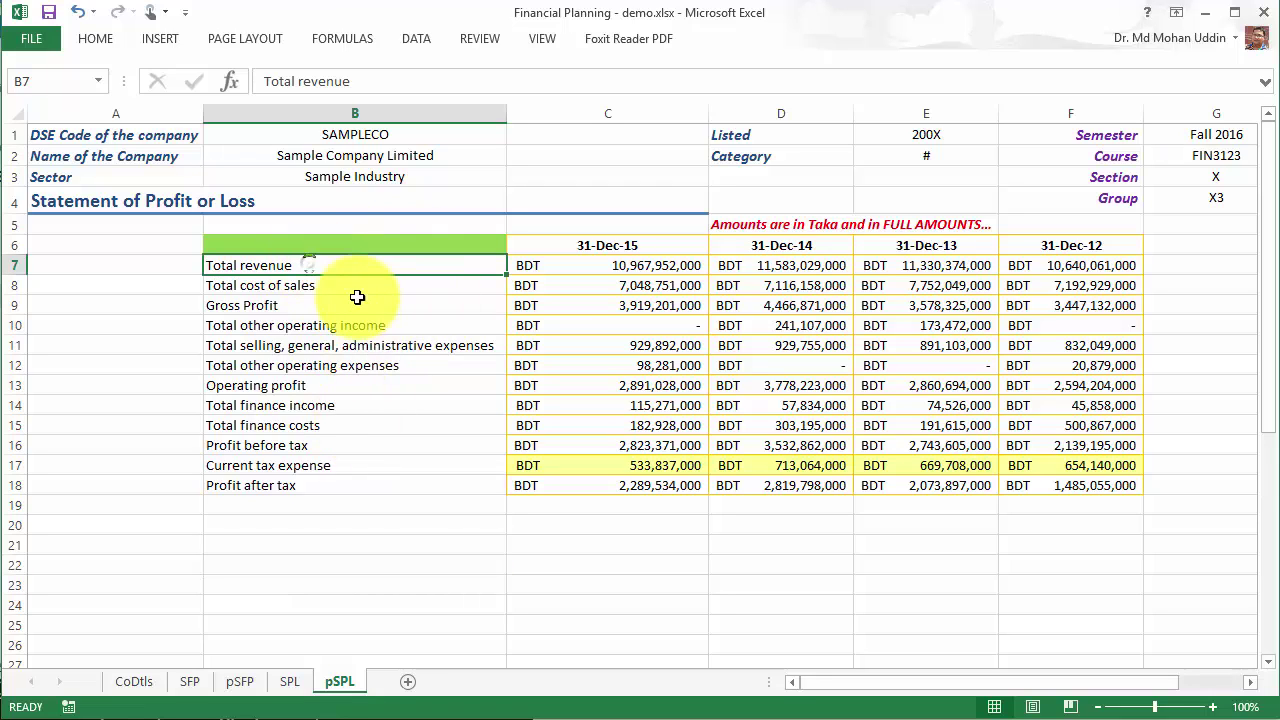
click(340, 288)
click(316, 308)
click(95, 38)
click(395, 106)
click(260, 325)
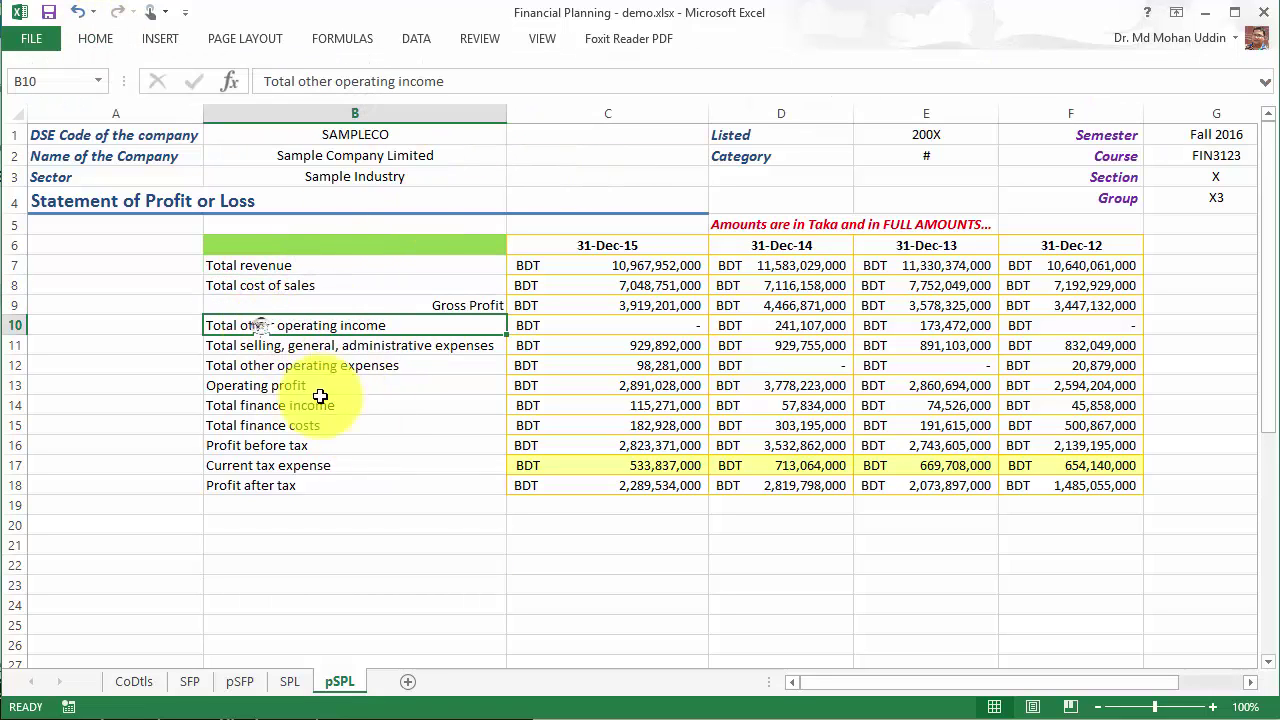
drag(560, 265, 707, 367)
key(shift+Right)
key(shift+Right)
key(shift+Right)
click(612, 310)
key(shift+Right)
key(shift+Right)
key(shift+Right)
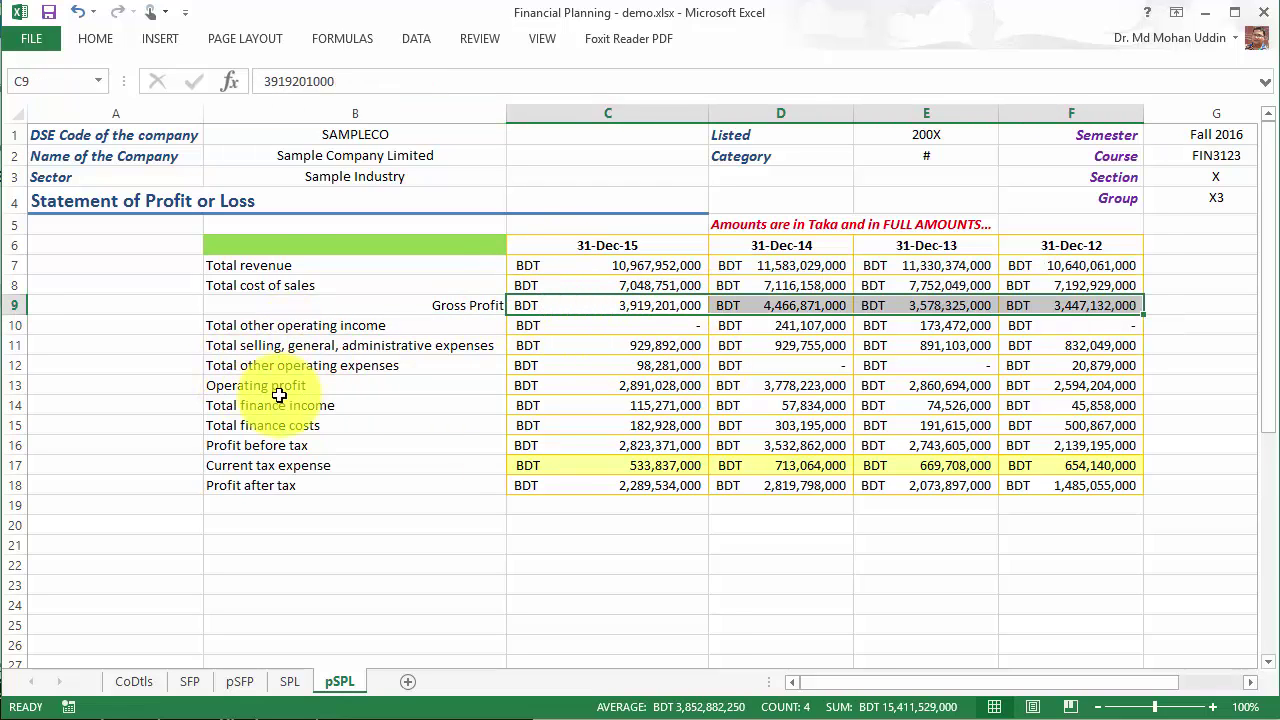
Step: Right-align the Operating profit, Profit before tax and Profit after tax labels in column B
click(279, 392)
click(95, 38)
click(355, 129)
click(288, 445)
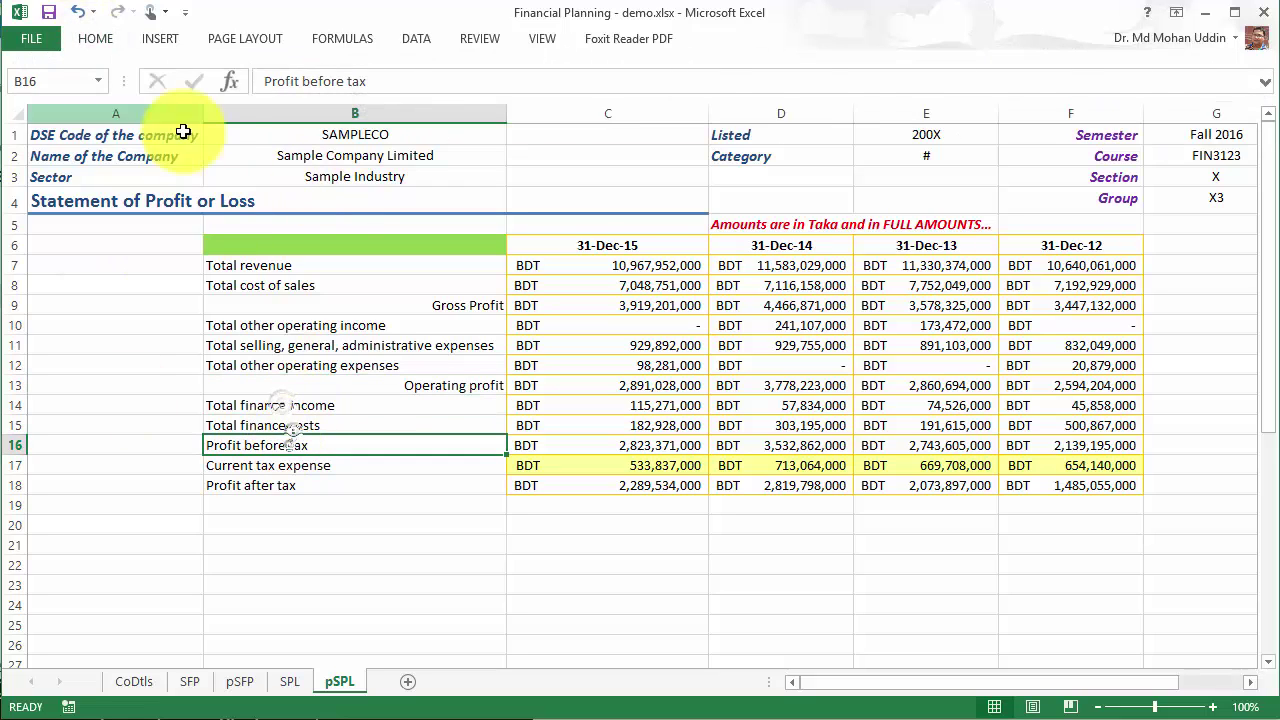
click(95, 38)
click(355, 104)
click(257, 486)
click(95, 38)
click(355, 104)
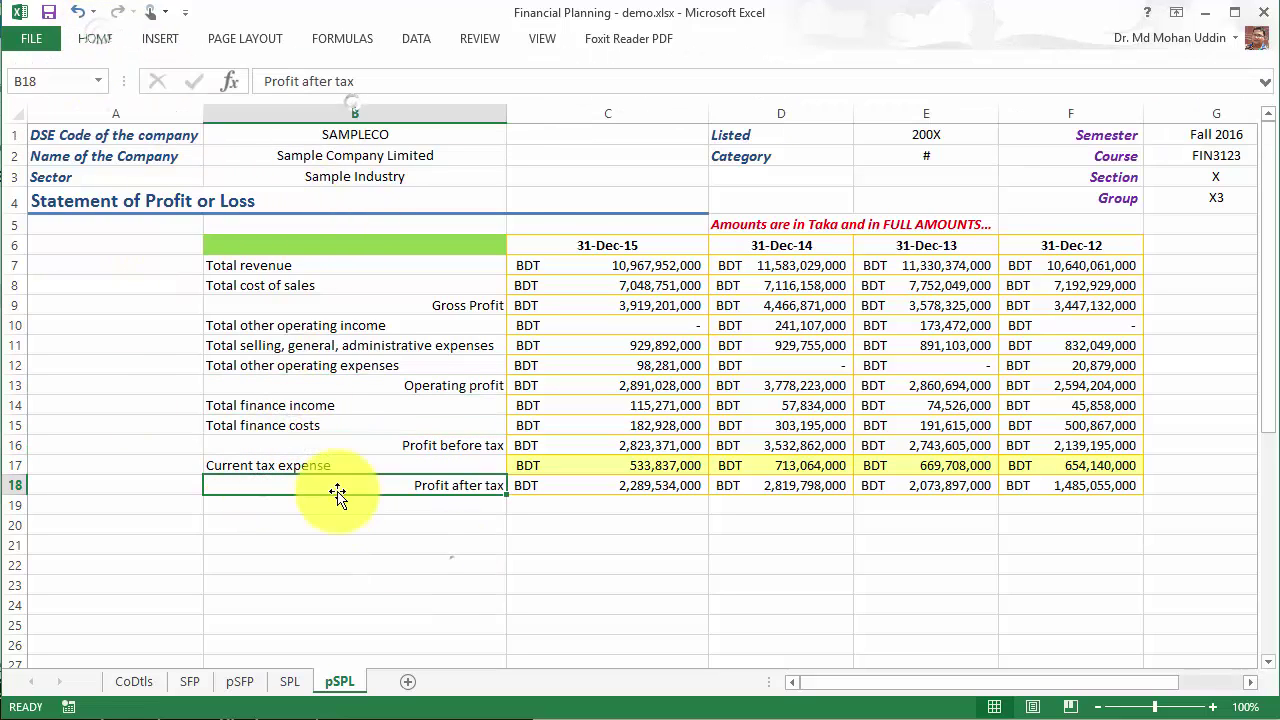
Step: Adjust the width of column B to fit its longest item label
drag(505, 111, 400, 114)
click(366, 137)
click(336, 565)
double_click(405, 114)
mouse_move(507, 113)
mouse_down()
mouse_move(434, 114)
mouse_move(503, 114)
mouse_up()
Step: Format the Profit after tax row, B18:F18, in bold dark red text
click(470, 486)
key(ctrl+shift+Right)
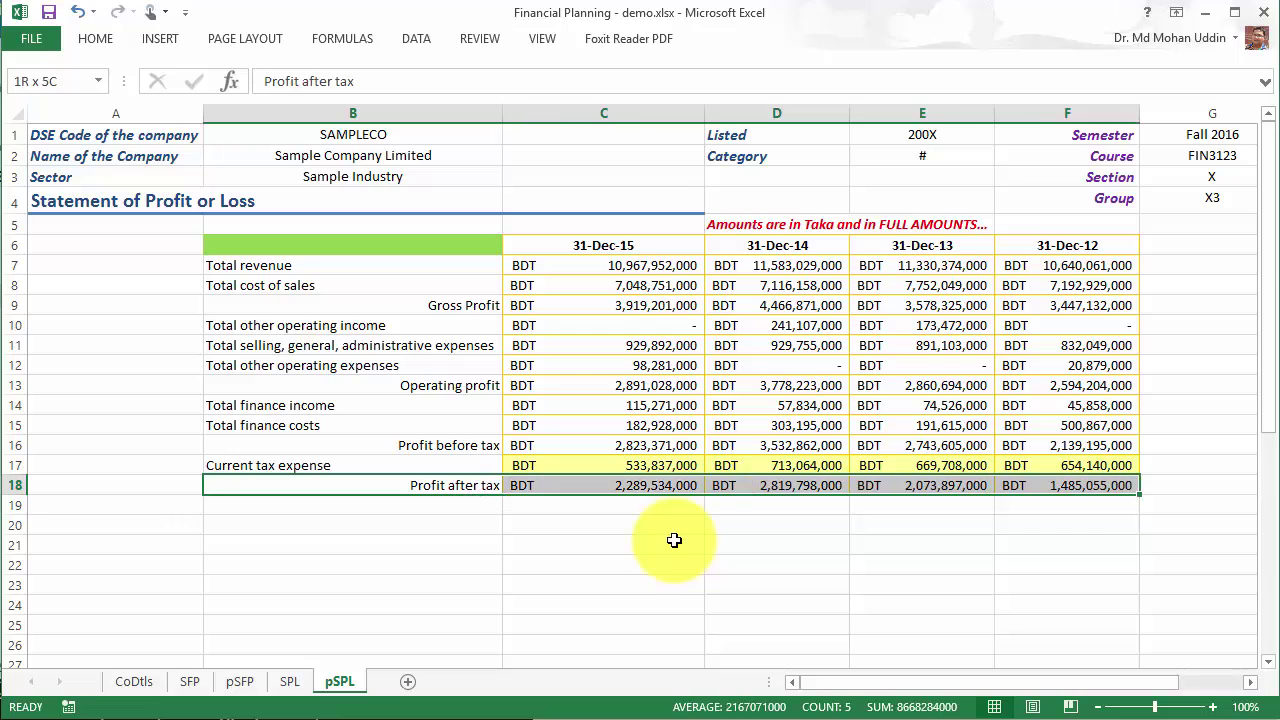
click(96, 38)
click(266, 104)
click(284, 104)
click(115, 118)
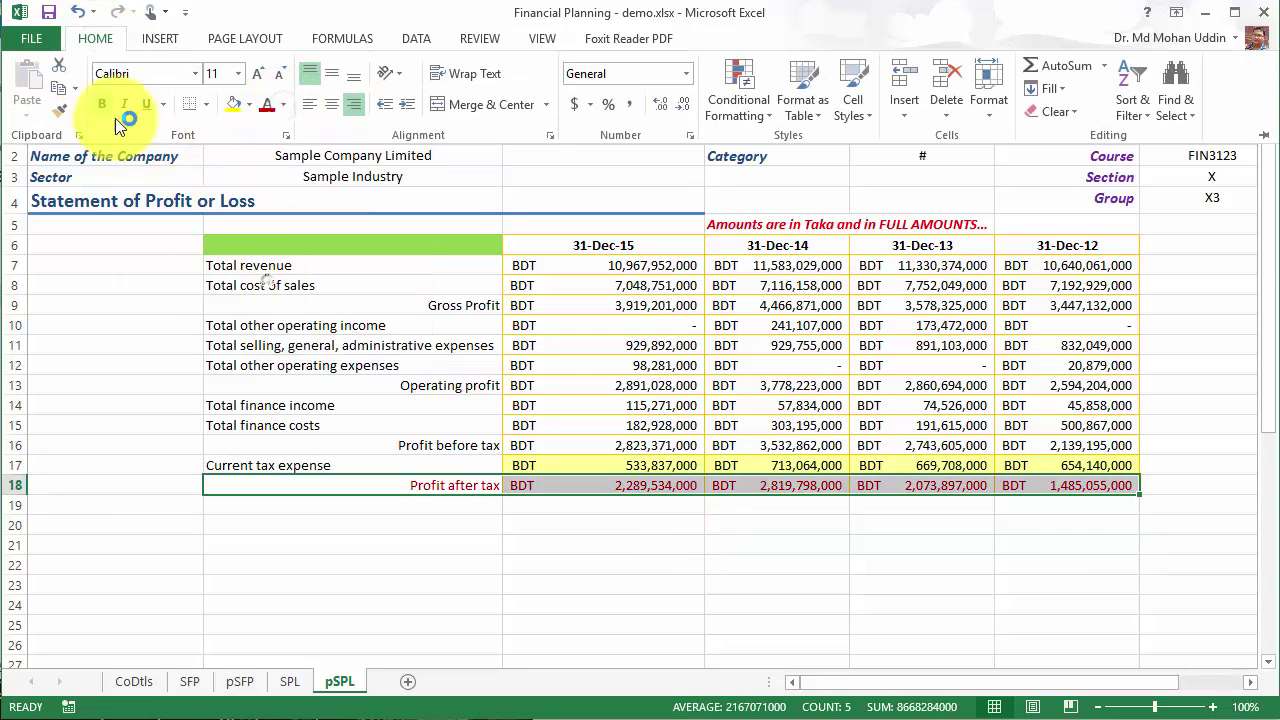
click(560, 465)
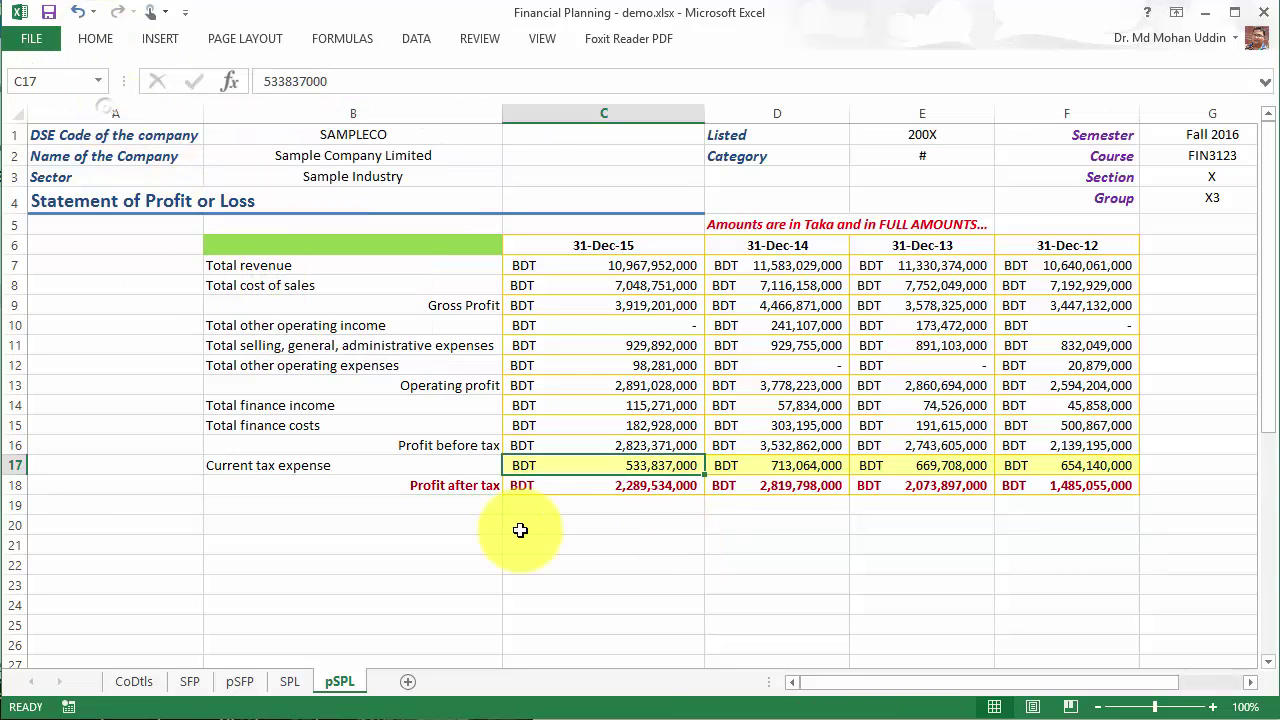
Step: Set the font color of the Gross Profit amounts in C9:F9 to blue
click(286, 267)
click(540, 305)
key(ctrl+shift+Right)
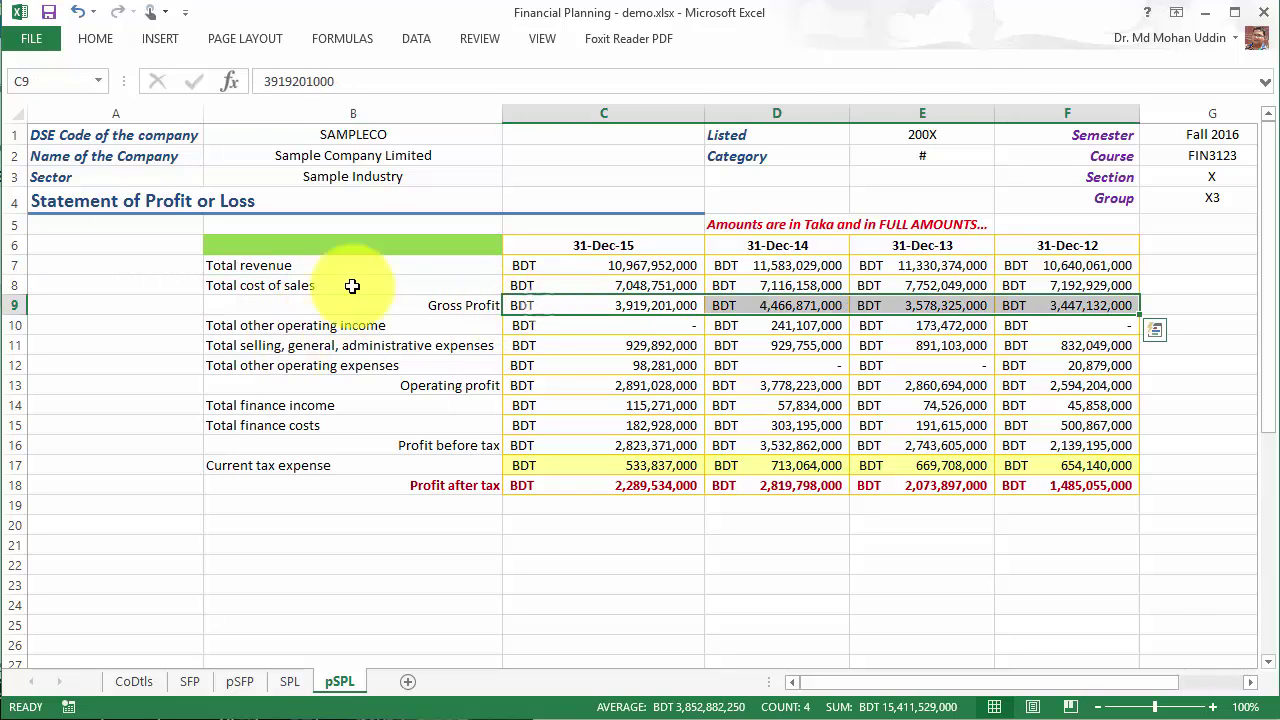
click(96, 38)
click(284, 104)
click(386, 285)
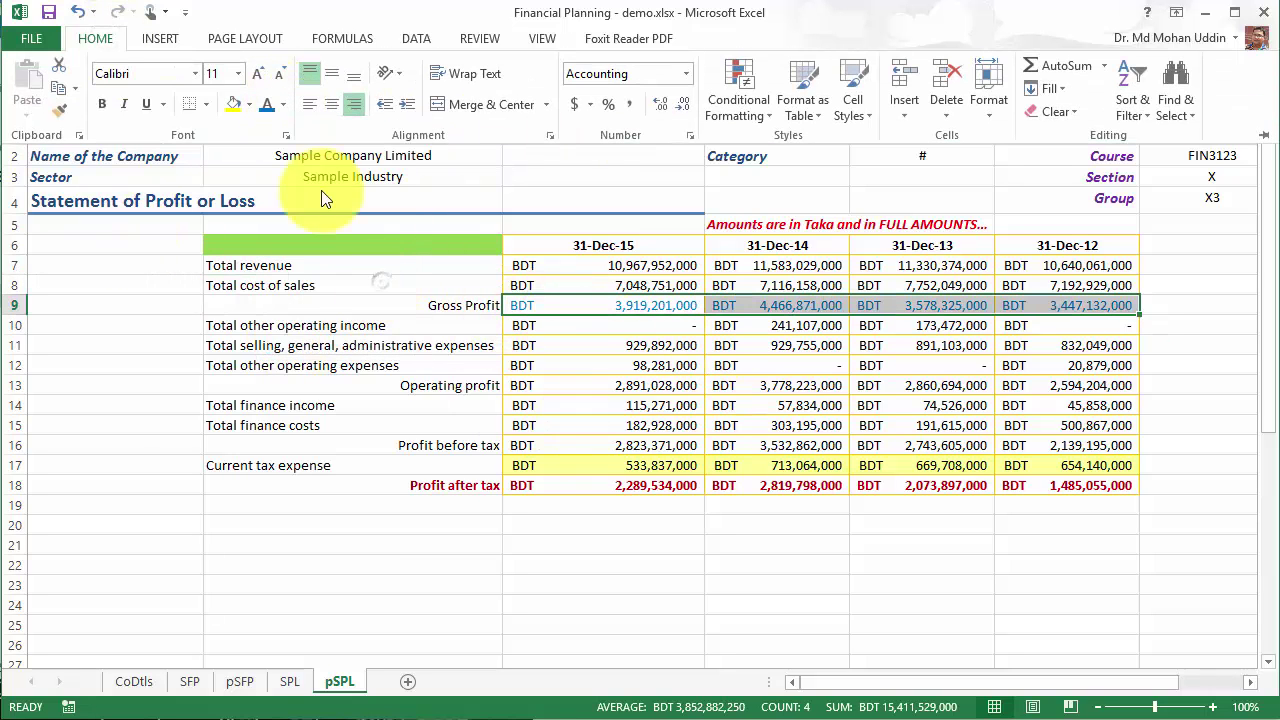
click(283, 105)
click(283, 105)
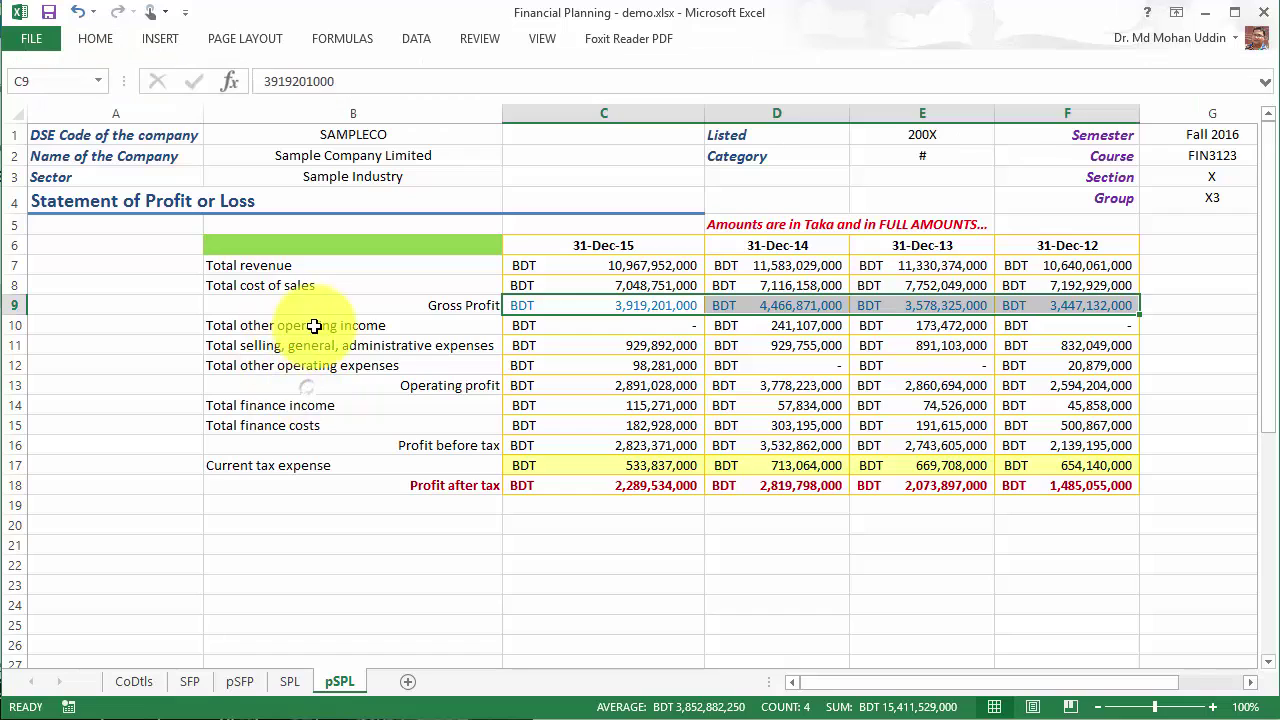
click(760, 327)
click(662, 327)
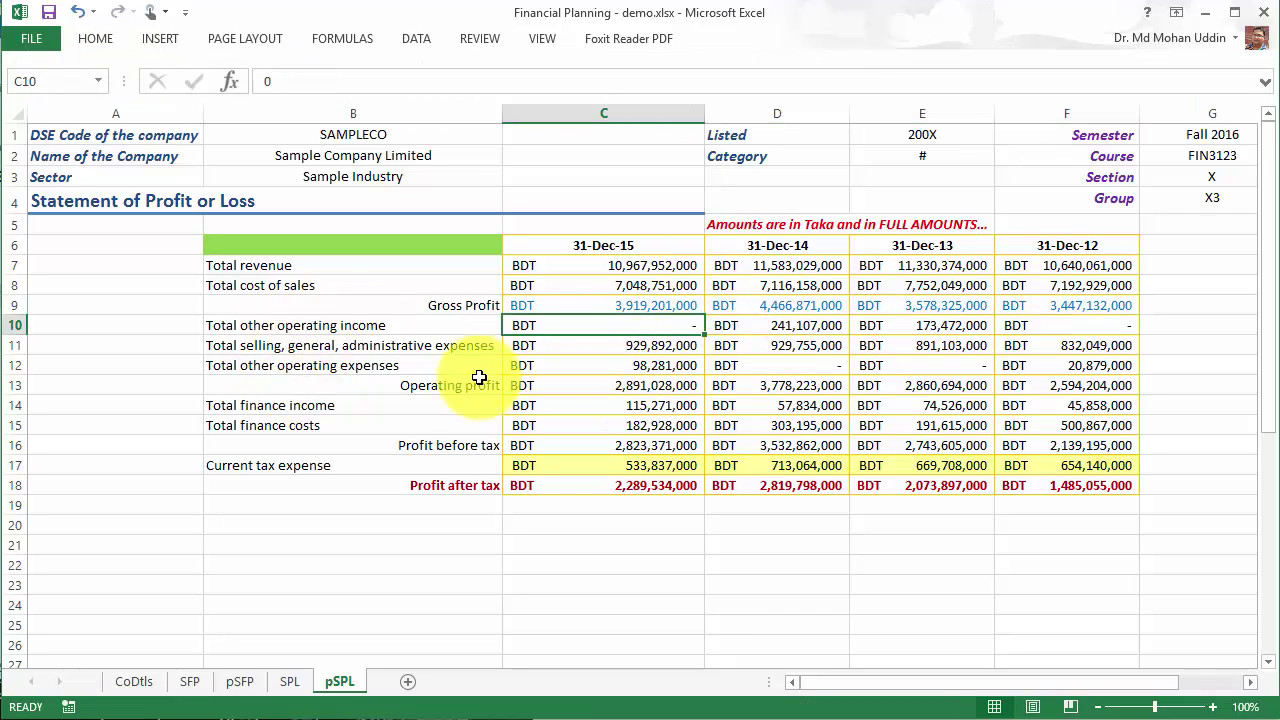
Step: Apply the same blue font color to the Operating profit and Profit before tax amounts, C13:F13 and C16:F16
drag(560, 385, 1100, 388)
click(95, 38)
click(265, 100)
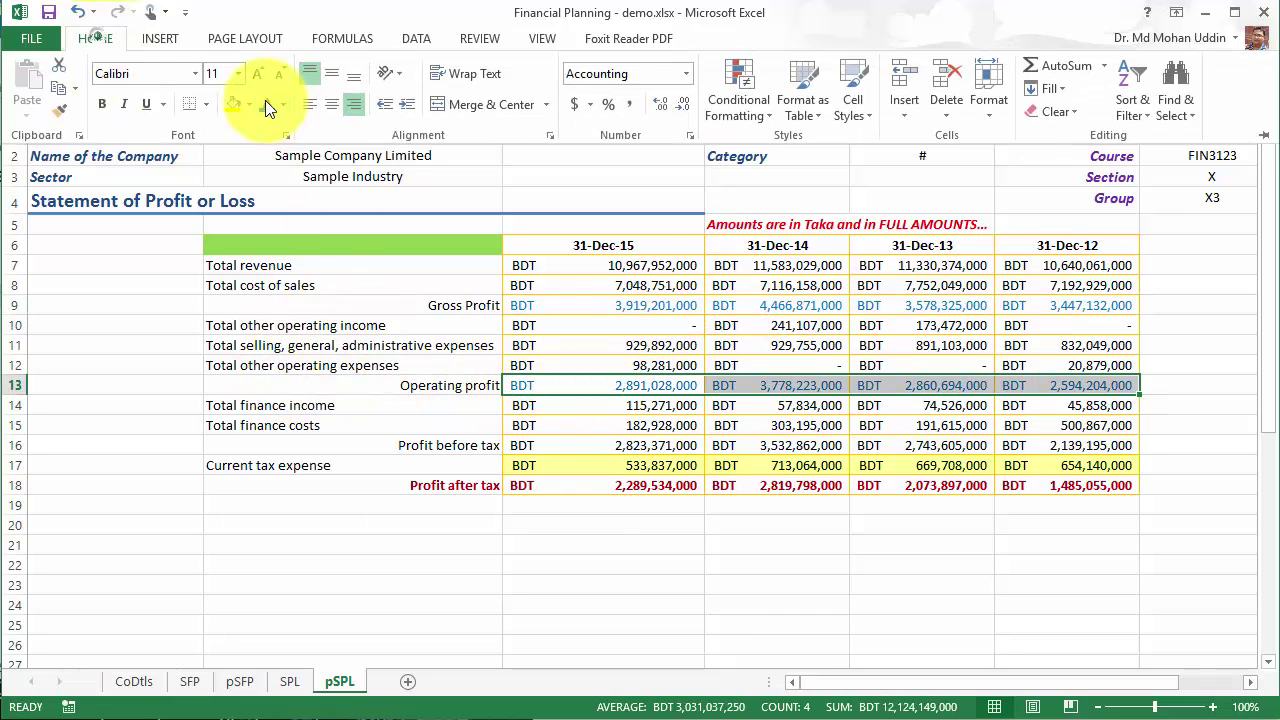
click(584, 520)
click(522, 445)
key(ctrl+shift+Right)
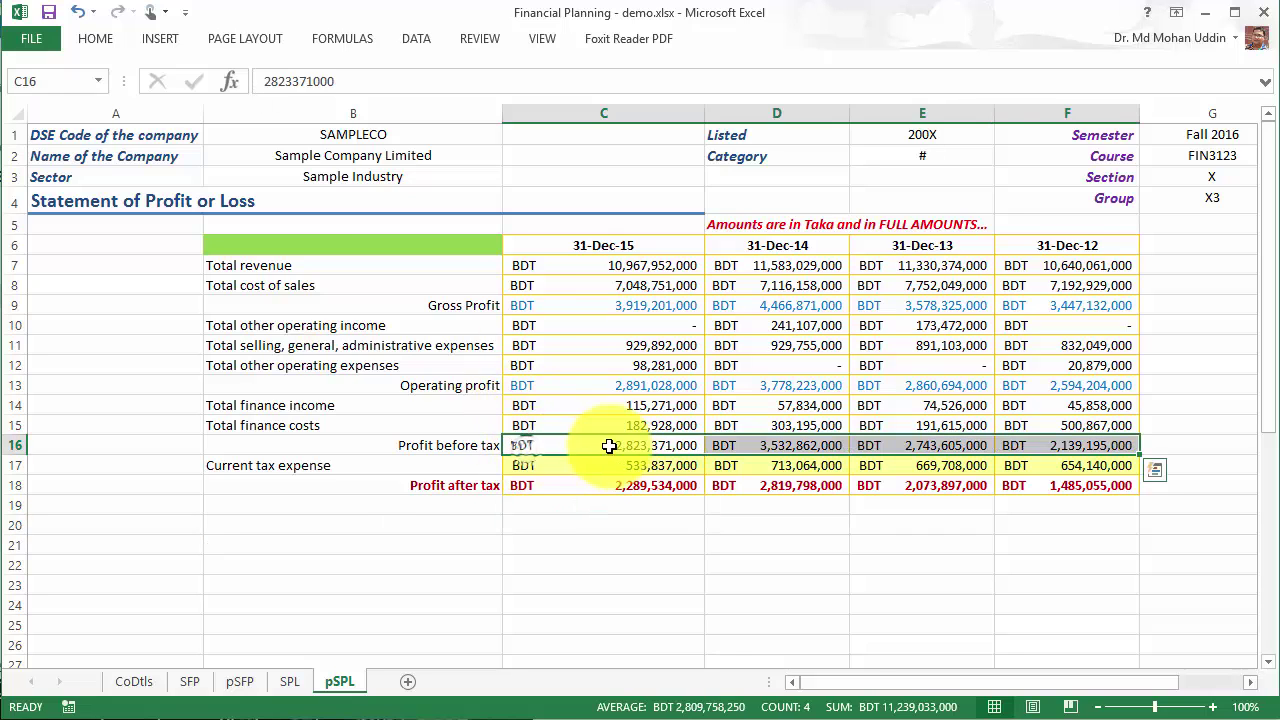
click(95, 38)
click(268, 105)
click(553, 485)
Step: Remove all cell borders from the amounts in C7:F18
drag(598, 265, 1100, 485)
click(95, 38)
click(205, 104)
click(288, 249)
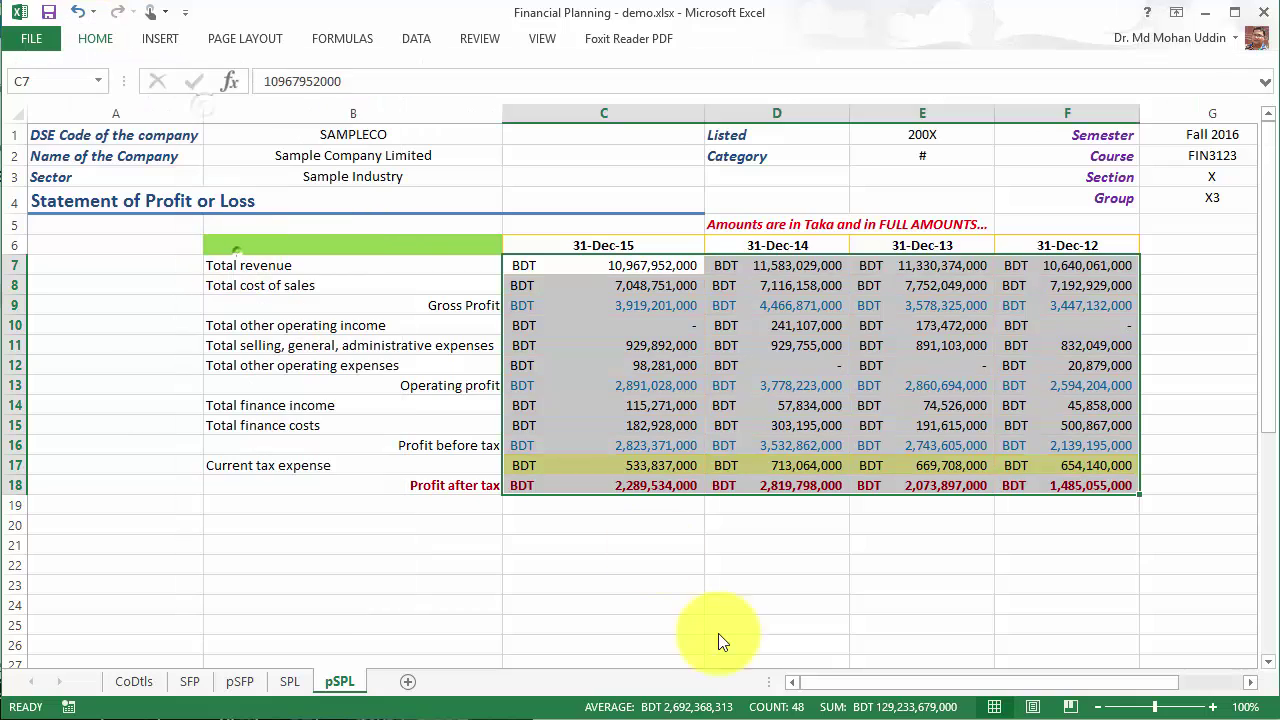
Step: Remove the borders from the date header cells C6:F6
drag(566, 249, 907, 246)
click(95, 38)
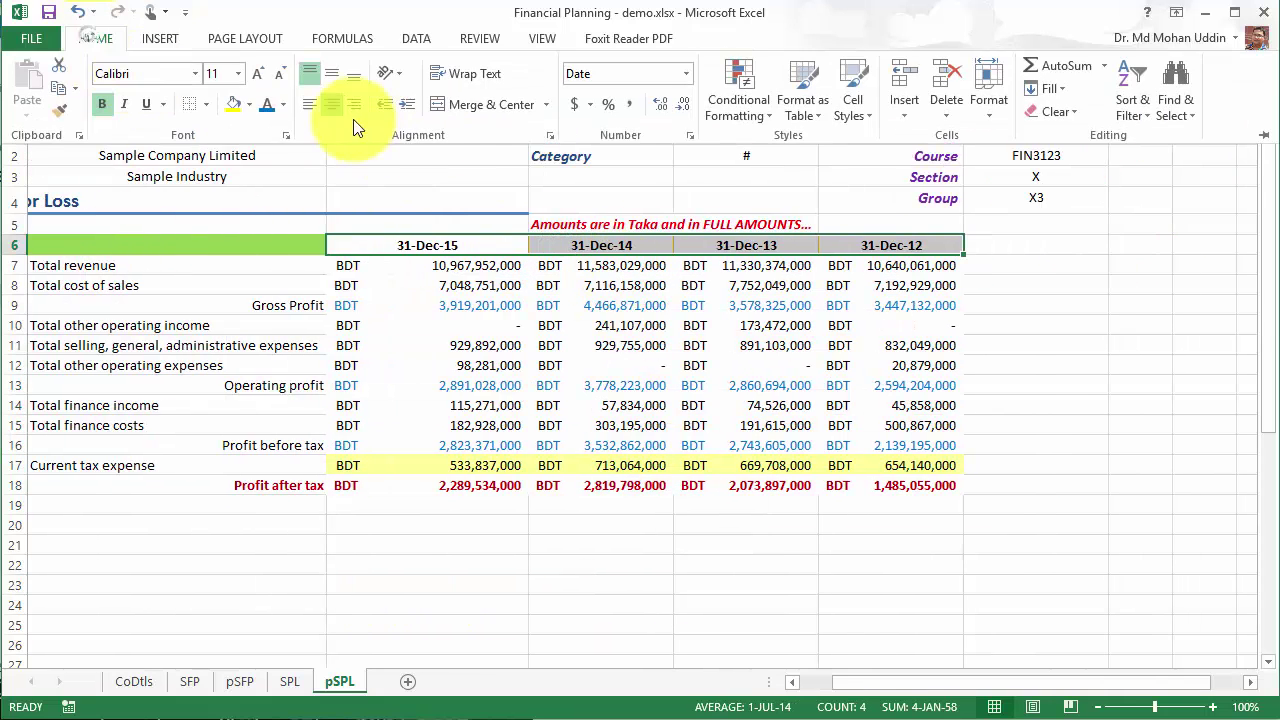
click(337, 106)
click(790, 688)
click(757, 571)
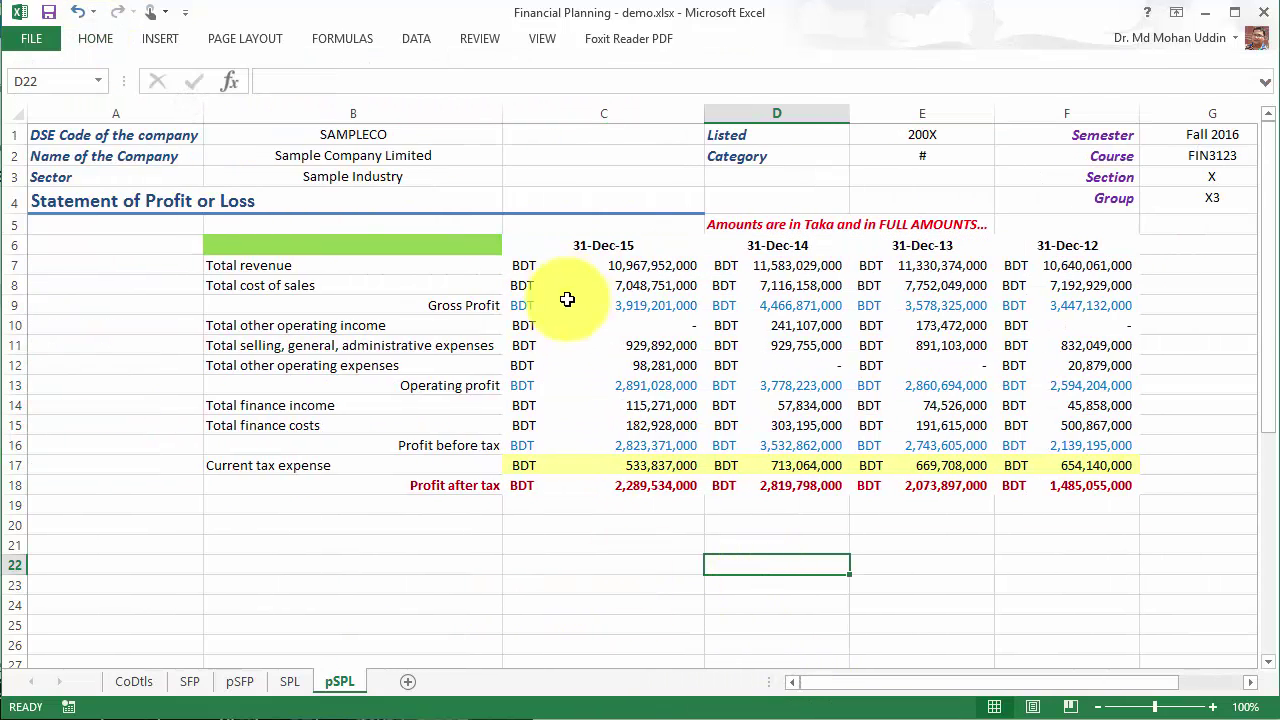
Step: Check the pSFP sheet for comparison and undo the date header's border removal on pSPL
click(240, 681)
click(340, 681)
click(77, 12)
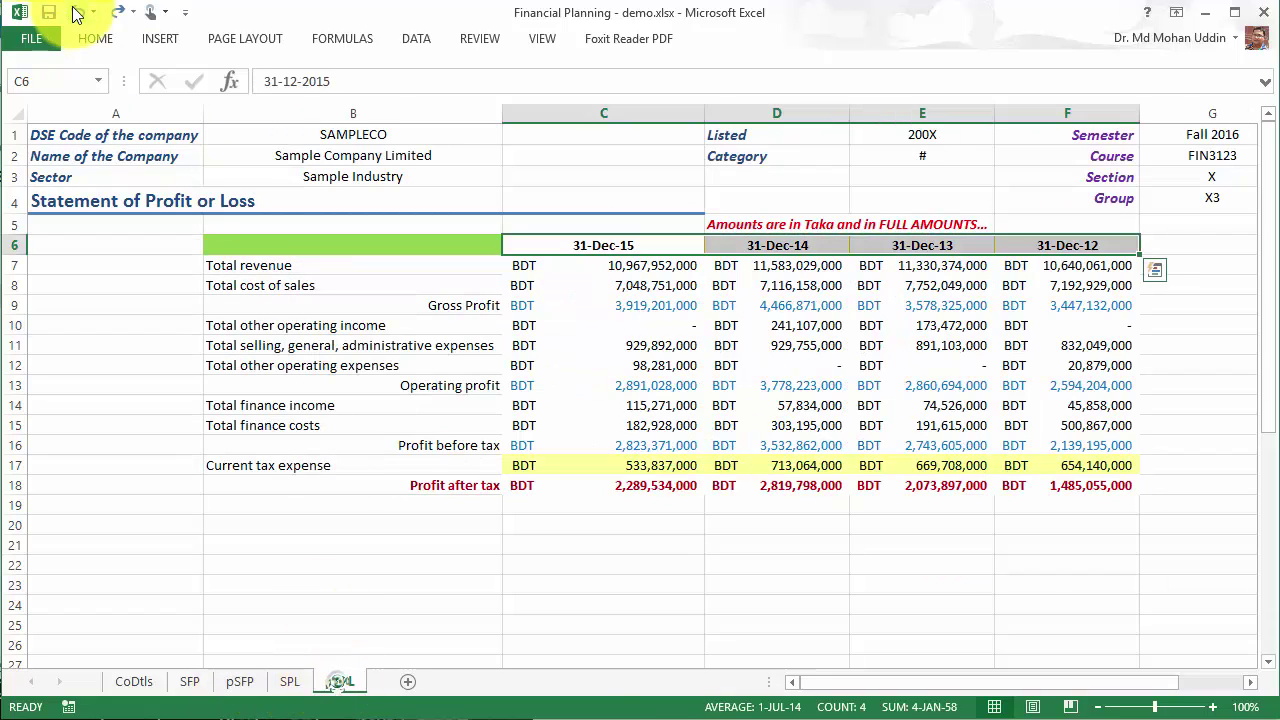
click(77, 12)
click(117, 12)
Step: Try copying the Current tax expense cell formatting onto date header cell C6, and undo it
drag(557, 466, 770, 466)
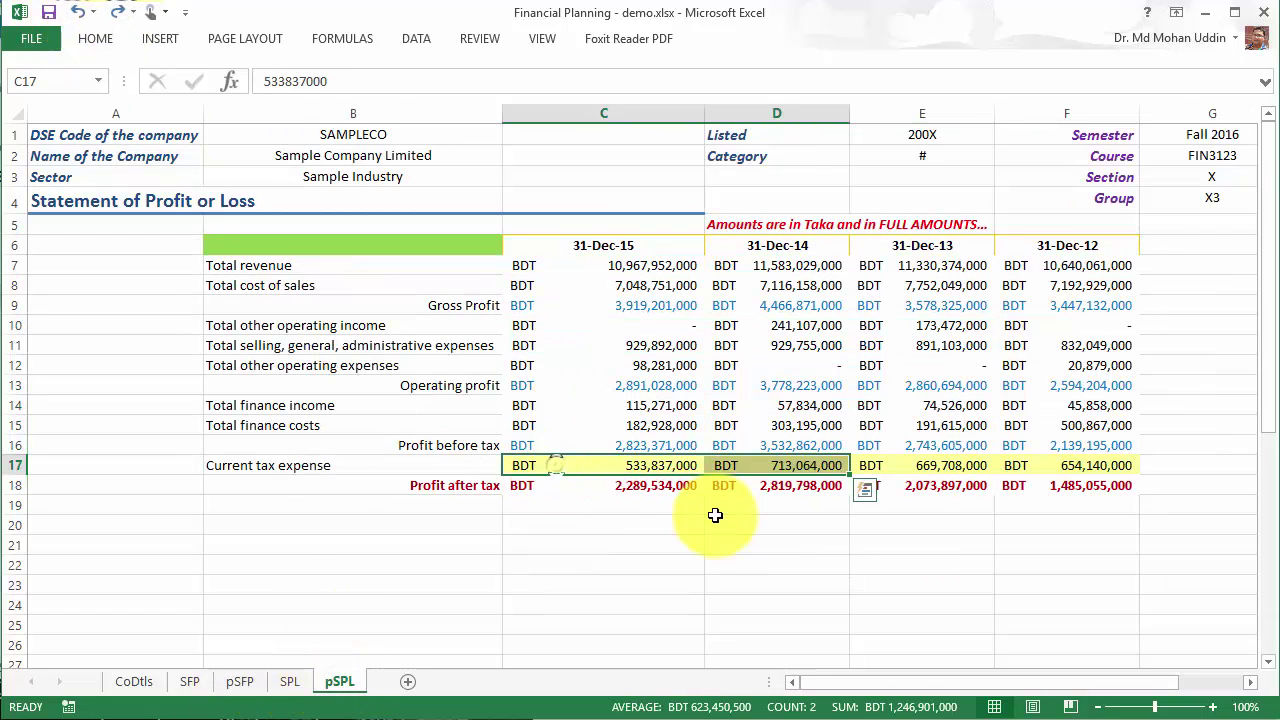
click(95, 38)
click(58, 110)
click(600, 248)
click(620, 246)
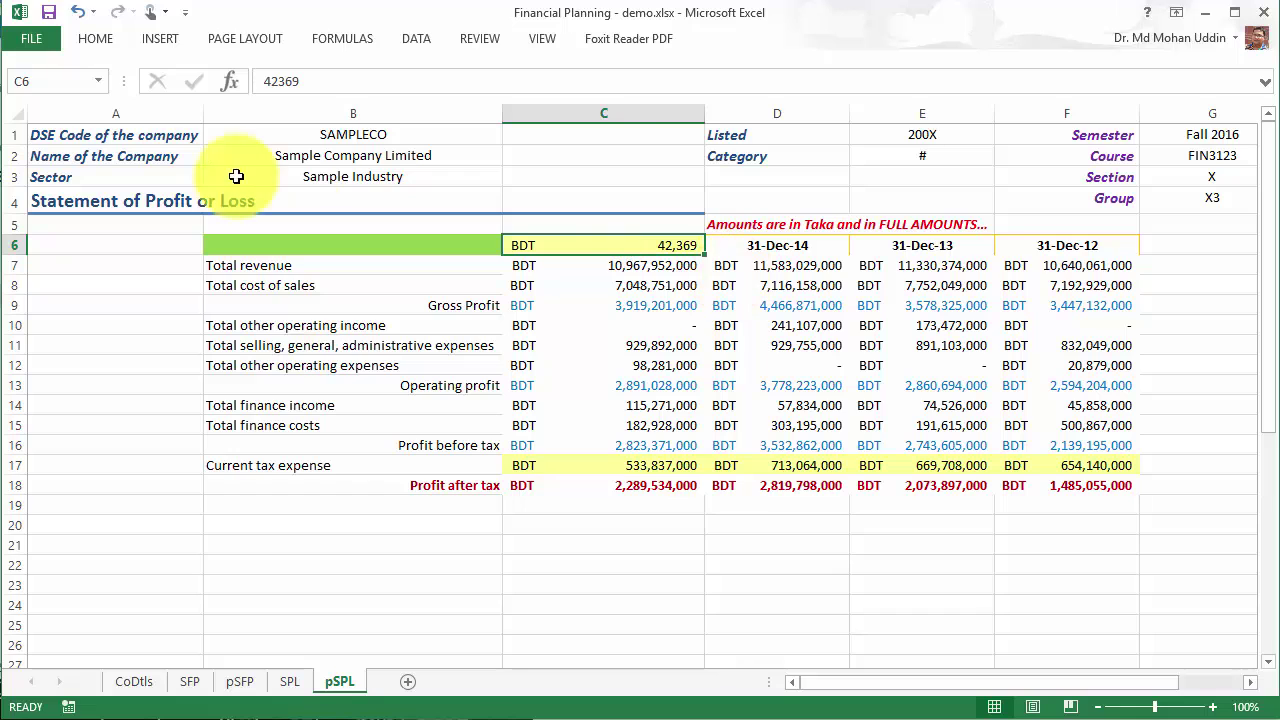
key(ctrl+z)
Step: Fill the date header cells C6:F6 with light yellow
click(586, 546)
click(596, 246)
key(ctrl+shift+Right)
click(95, 38)
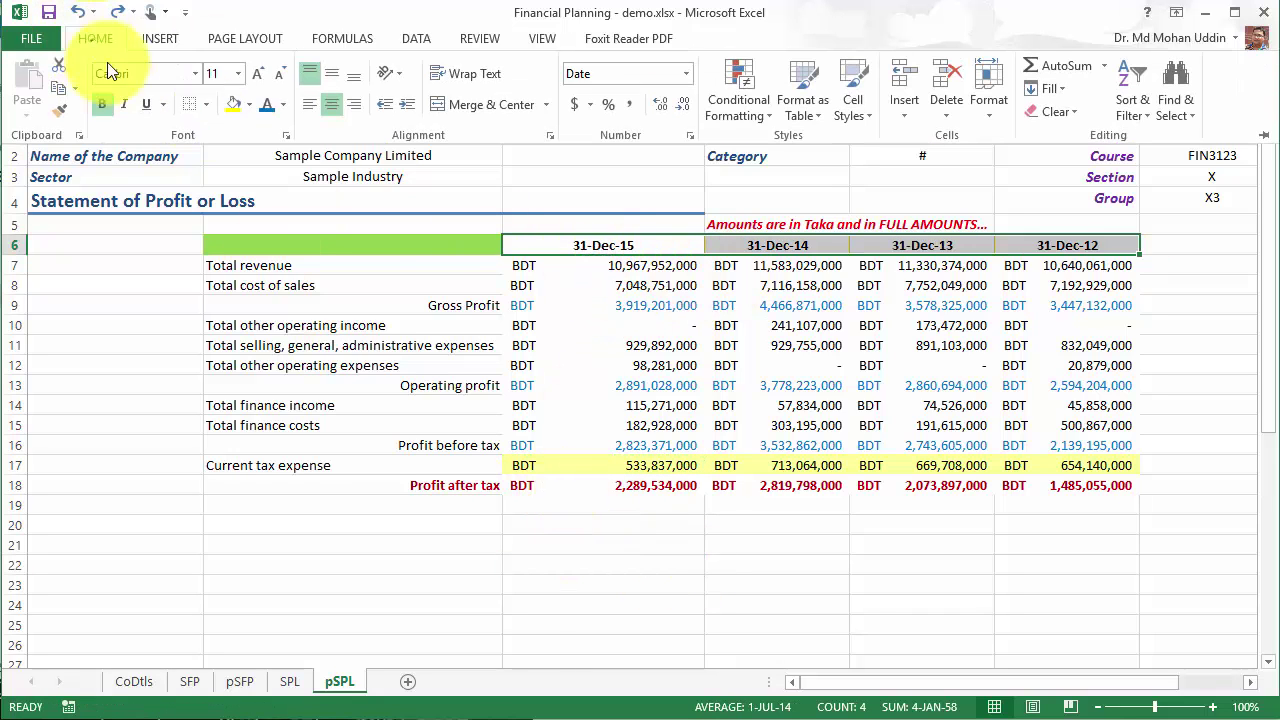
click(248, 104)
click(245, 302)
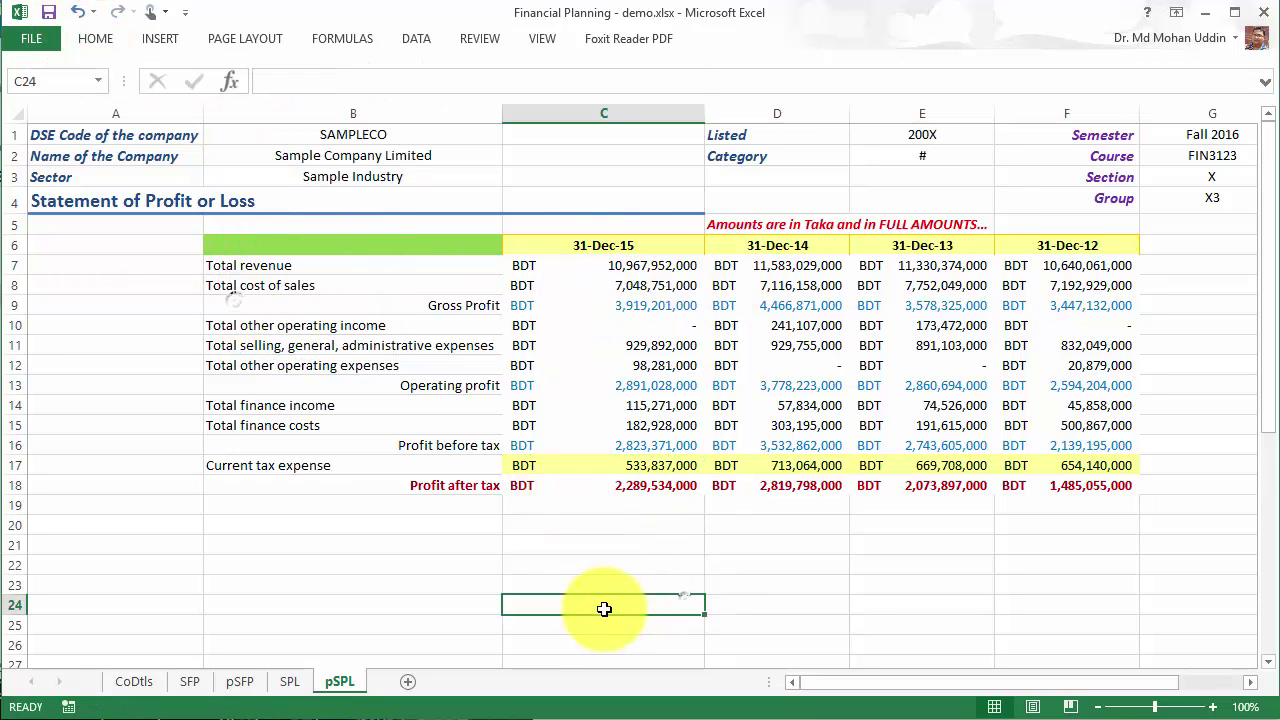
Step: Try the yellow date header without borders and compare it with the pSFP sheet
click(100, 38)
click(657, 557)
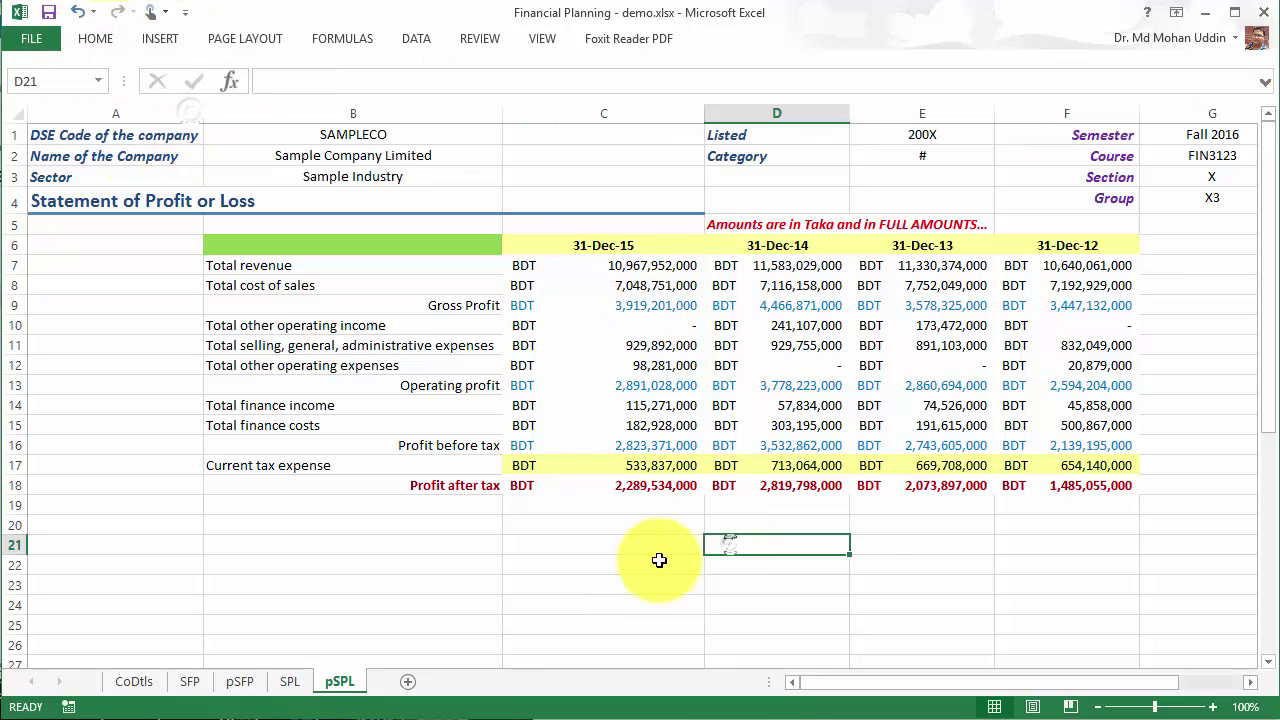
click(239, 681)
click(339, 681)
click(650, 527)
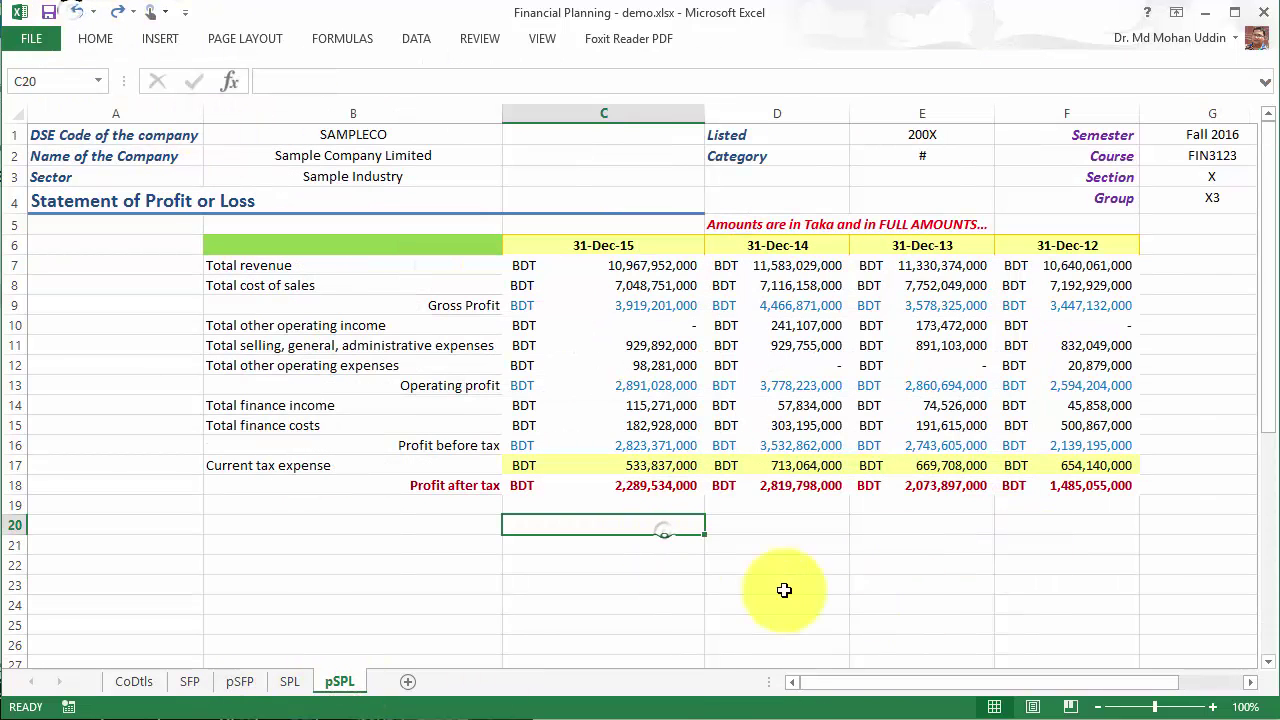
Step: Add a bottom border to the Total cost of sales and Gross Profit amounts, C8:F8 and C9:F9
click(540, 287)
key(ctrl+shift+Right)
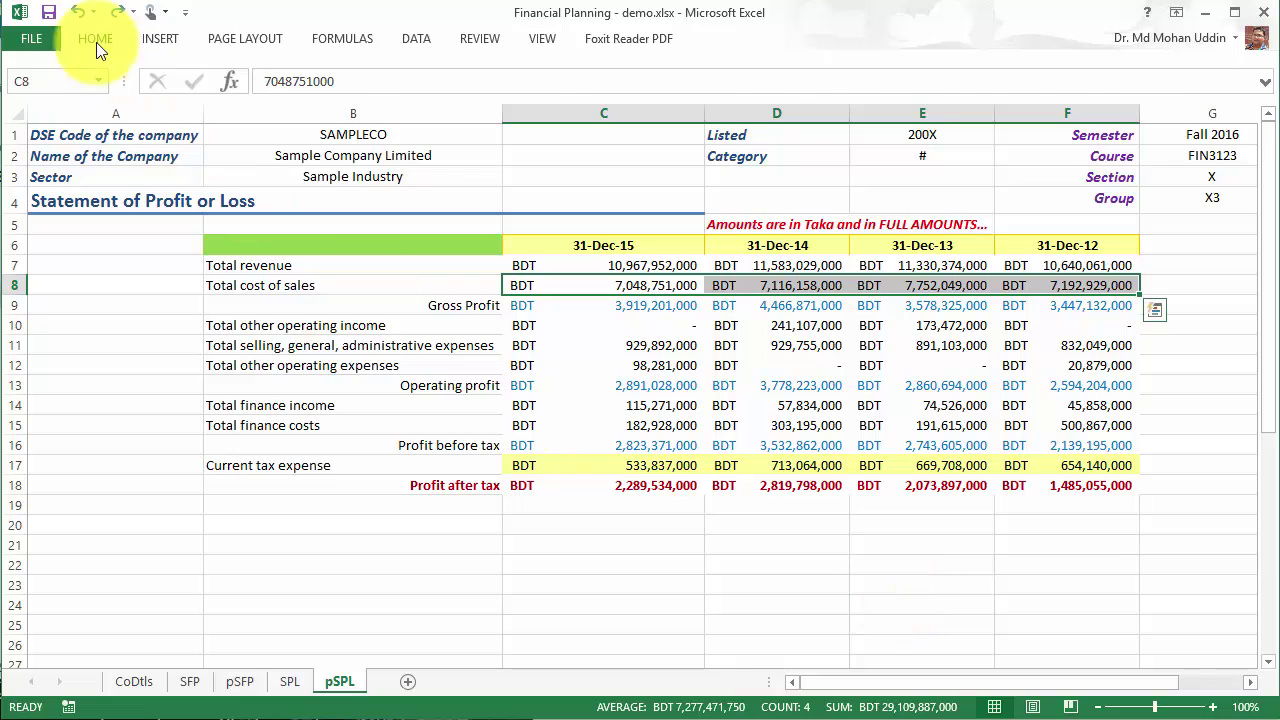
click(95, 38)
click(205, 112)
click(219, 144)
click(525, 303)
key(ctrl+shift+Right)
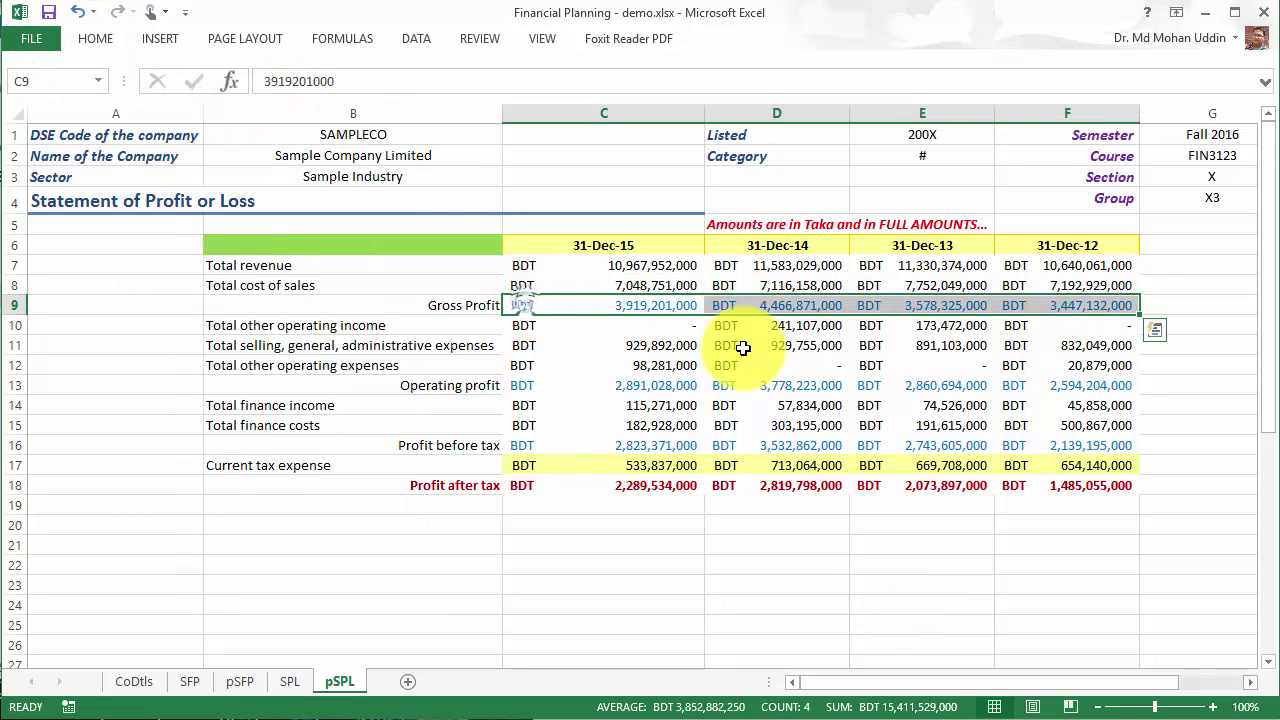
click(95, 38)
Step: Add a bottom border to the Total other operating expenses and Operating profit amounts, C12:F12 and C13:F13
click(540, 365)
key(ctrl+shift+Right)
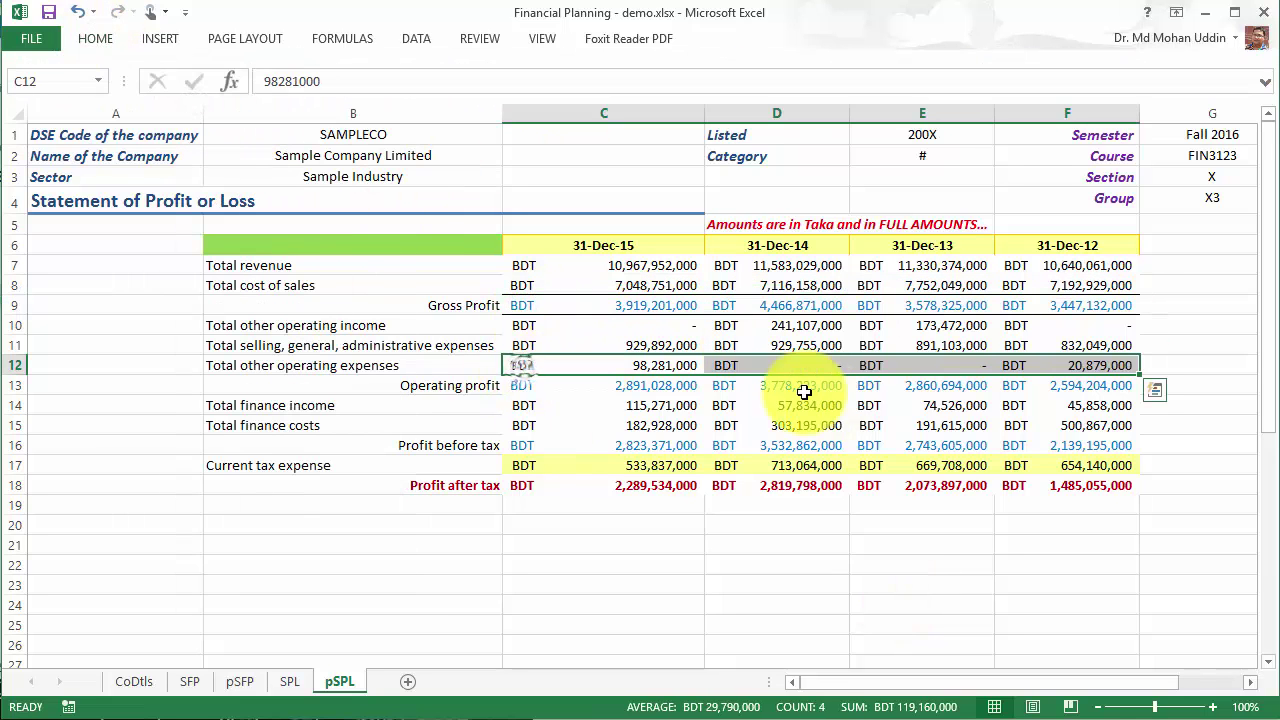
click(95, 38)
click(530, 386)
key(ctrl+shift+Right)
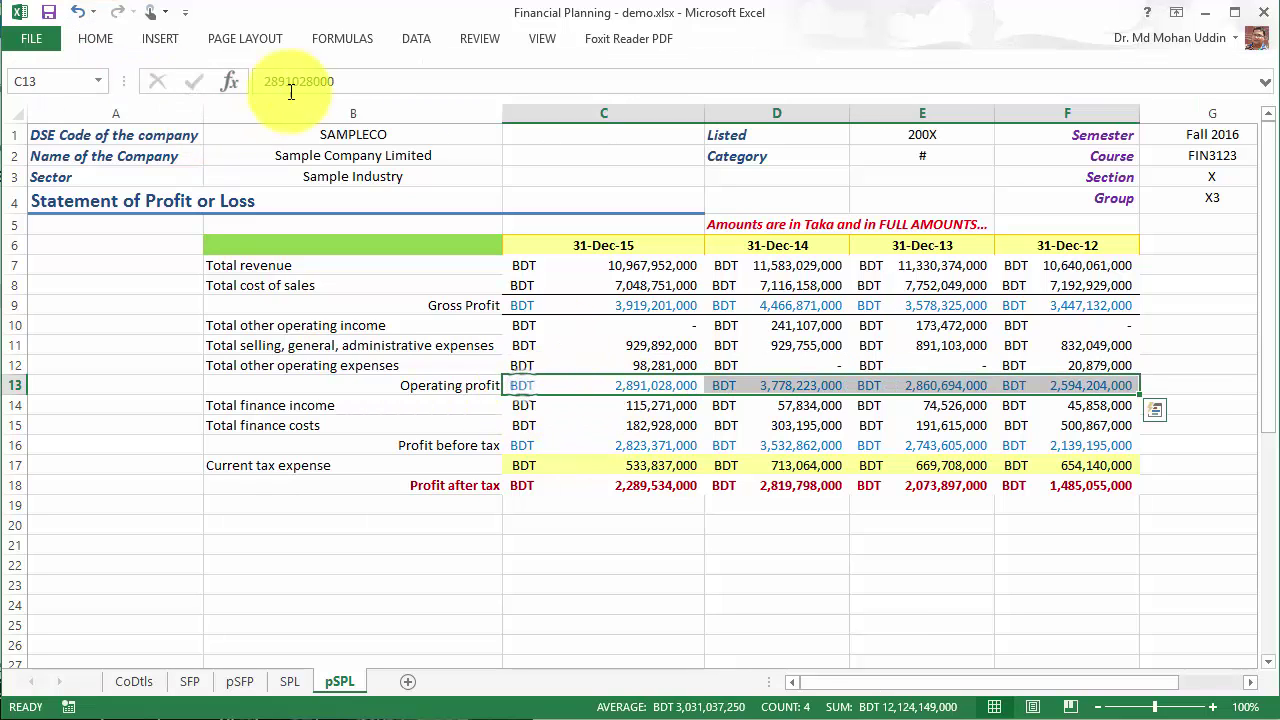
click(95, 38)
click(192, 104)
Step: Add a bottom border to the Total finance costs and Profit before tax amounts, C15:F15 and C16:F16
click(524, 428)
key(ctrl+shift+Right)
click(95, 38)
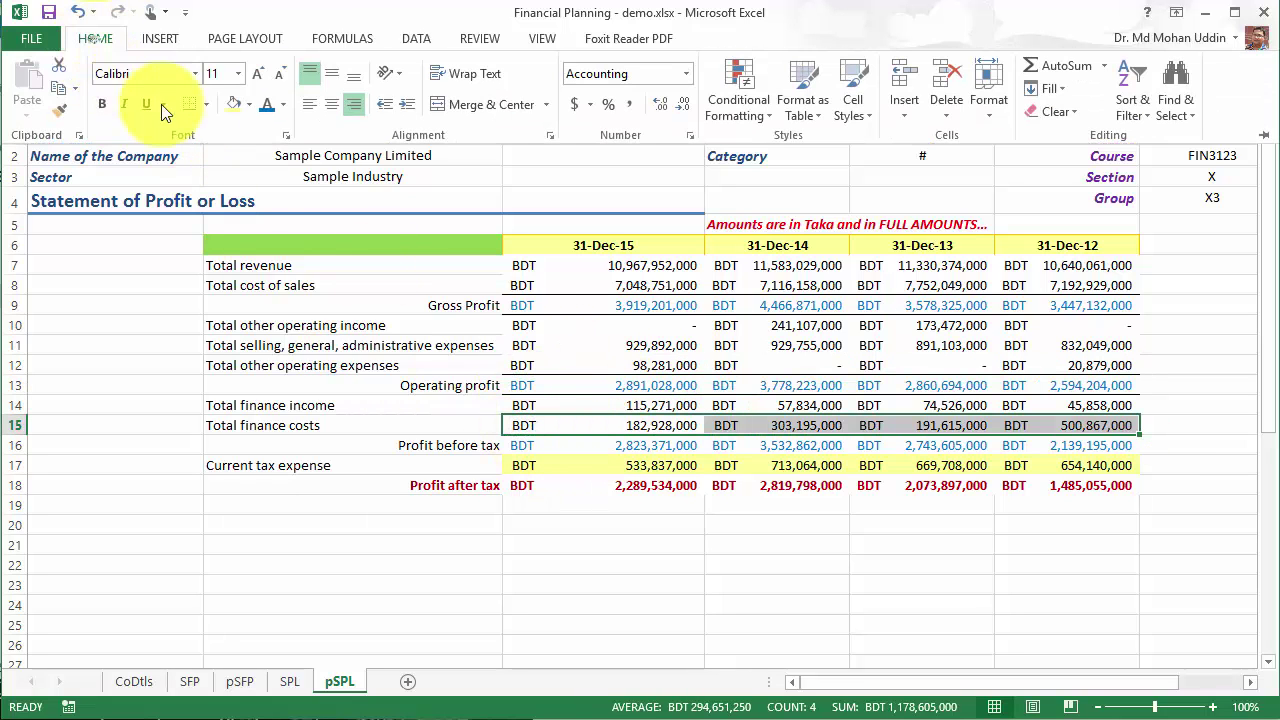
key(Escape)
key(Down)
key(ctrl+shift+Right)
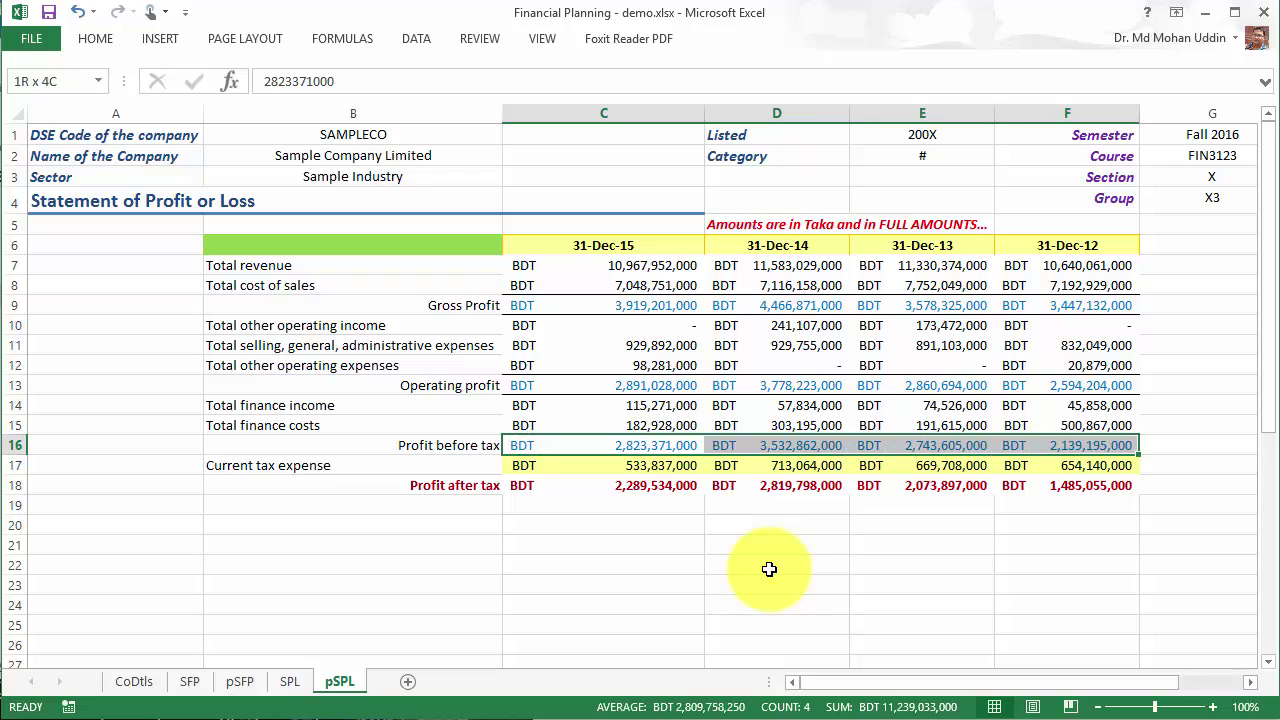
click(95, 38)
click(630, 545)
Step: Add a bottom border to the Current tax expense amounts C17:F17 and a bottom double border to the Profit after tax amounts C18:F18
click(520, 466)
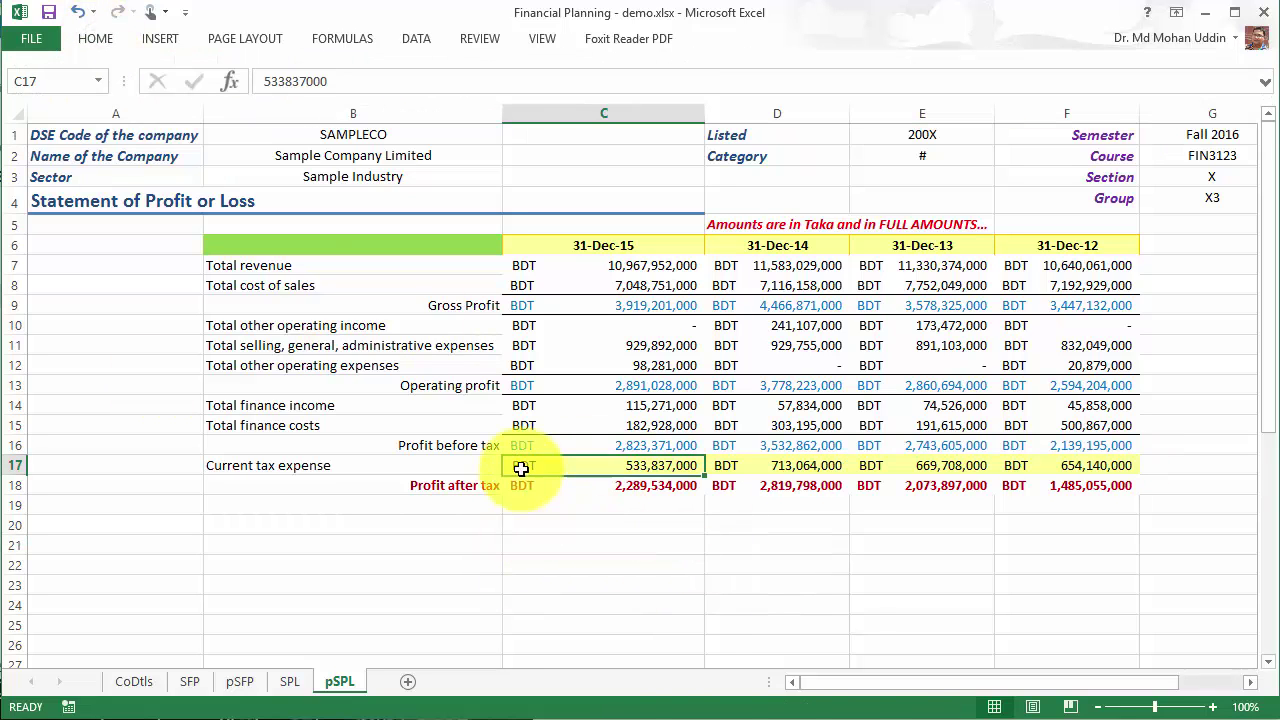
key(ctrl+shift+Right)
click(95, 38)
click(565, 487)
key(ctrl+shift+Right)
click(95, 38)
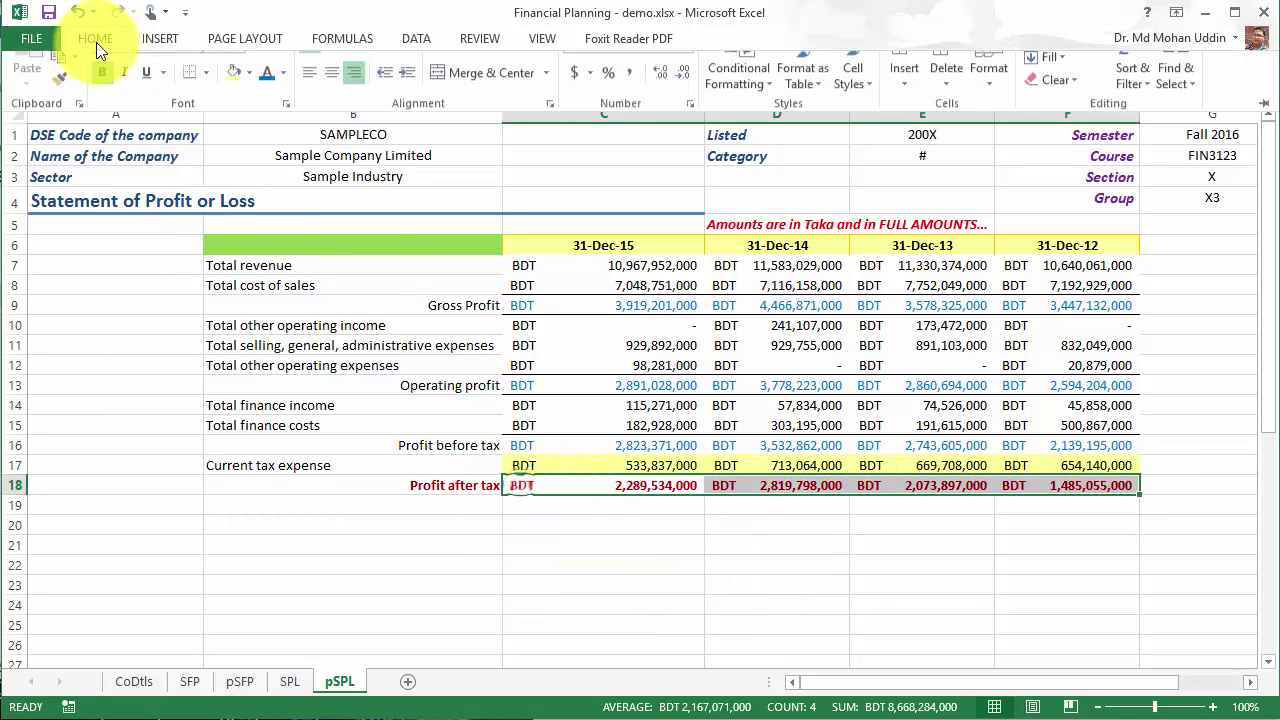
click(206, 104)
click(224, 293)
click(651, 589)
Step: Insert a blank row above Total other operating income and another above Total finance income
click(18, 325)
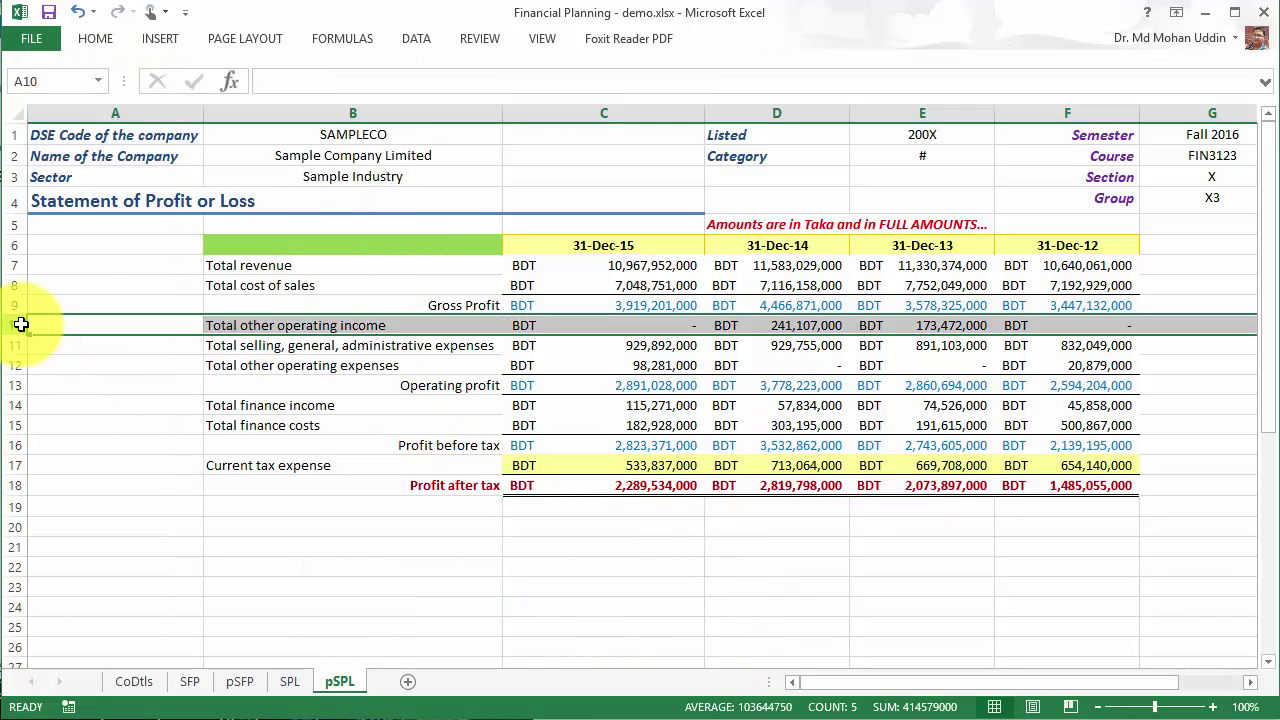
right_click(18, 325)
click(69, 465)
click(14, 425)
right_click(18, 425)
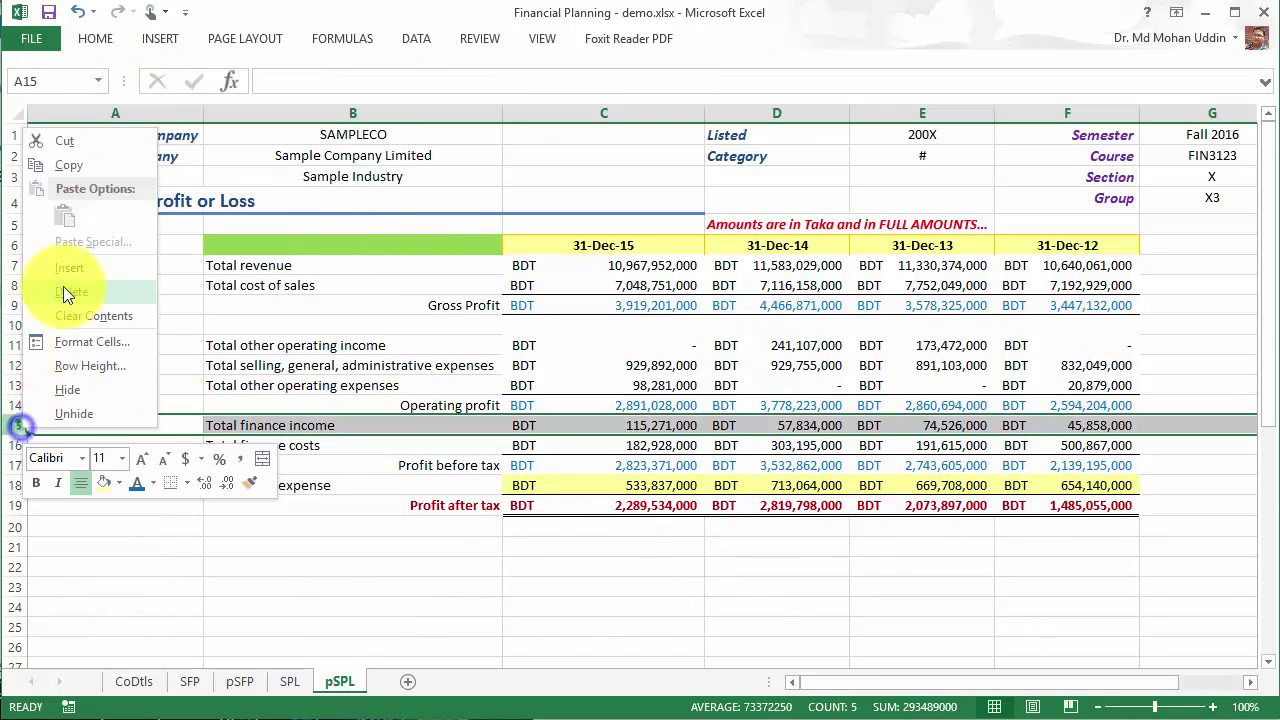
click(69, 261)
Step: Try a blank row above Current tax expense, and undo the insertion
click(17, 505)
right_click(17, 505)
click(69, 337)
click(634, 586)
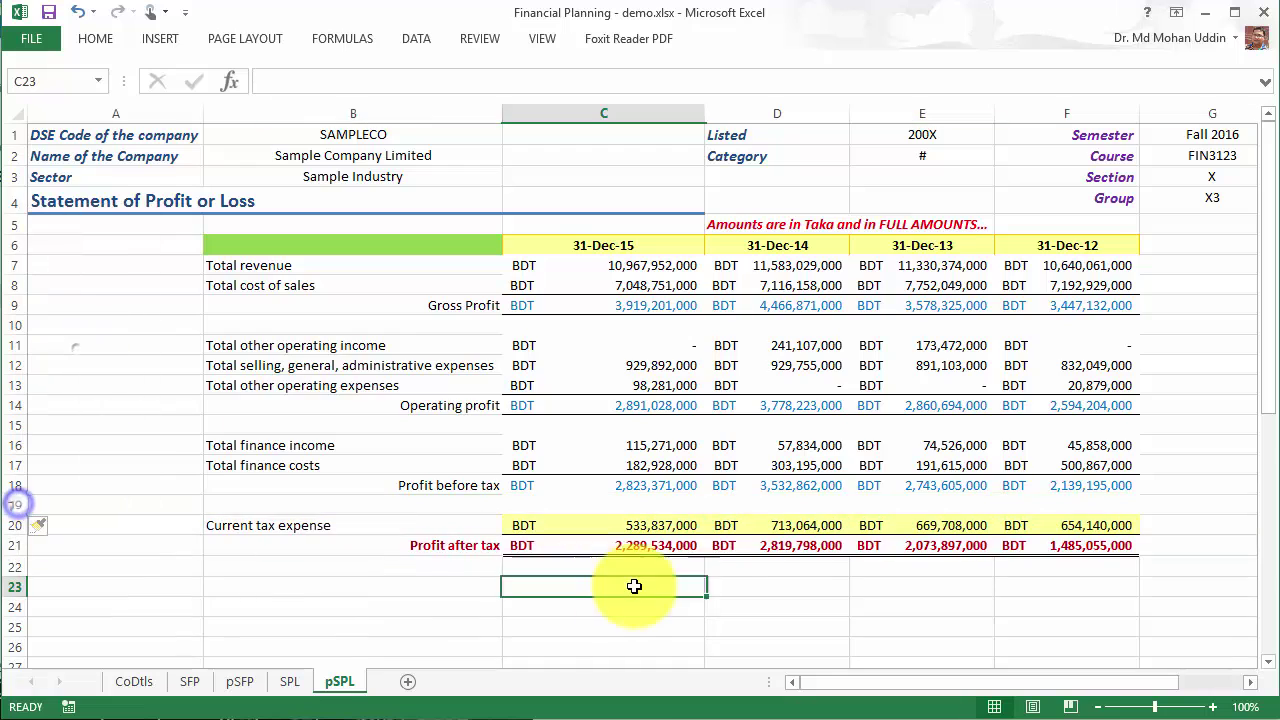
scroll(660, 576, down, 1)
key(ctrl+z)
Step: Copy the formatting of Total other operating expenses cell C13 onto the Current tax expense amounts C19:F19 to replace their yellow fill
key(Up)
key(Up)
key(Up)
key(Up)
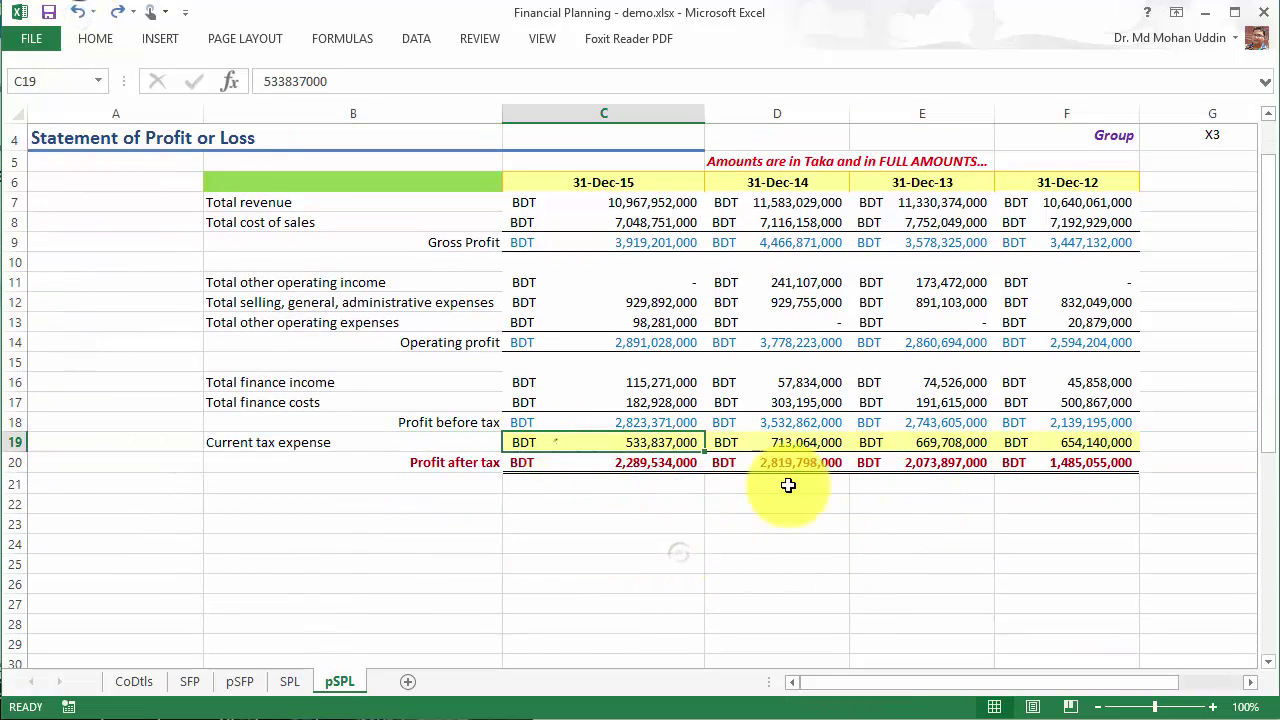
click(590, 322)
click(95, 38)
click(62, 121)
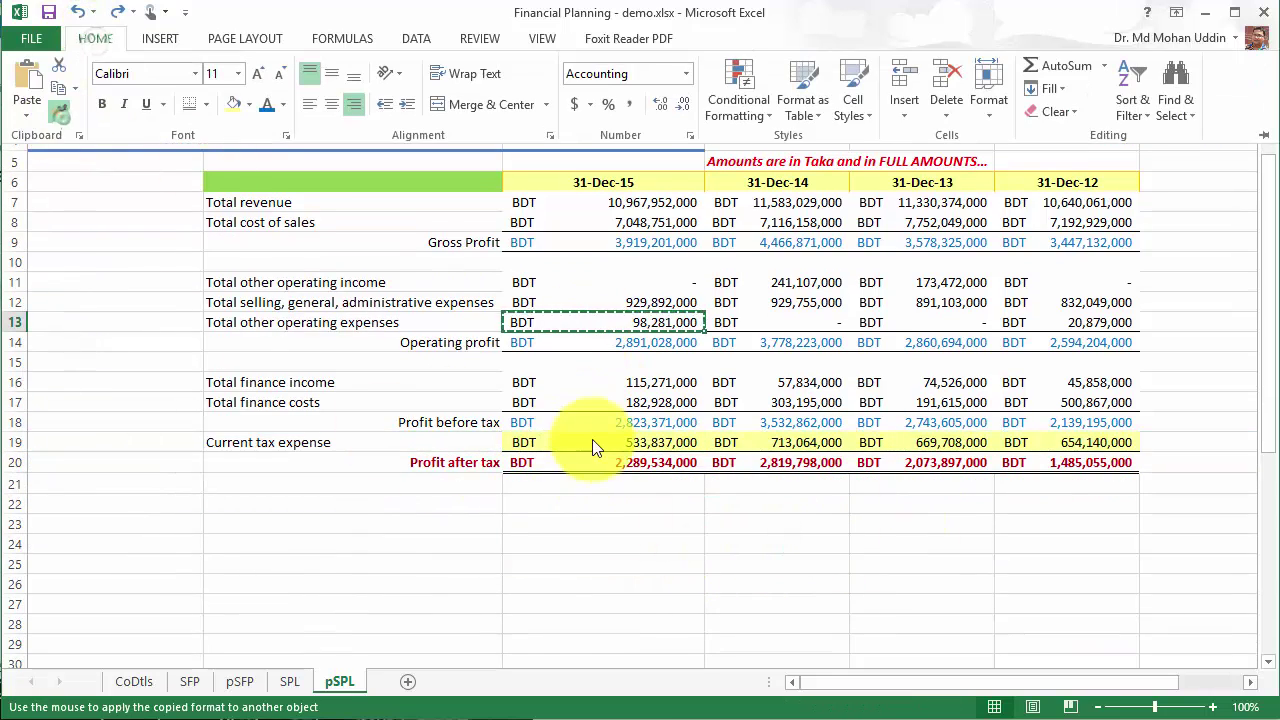
drag(593, 442, 1071, 440)
click(760, 564)
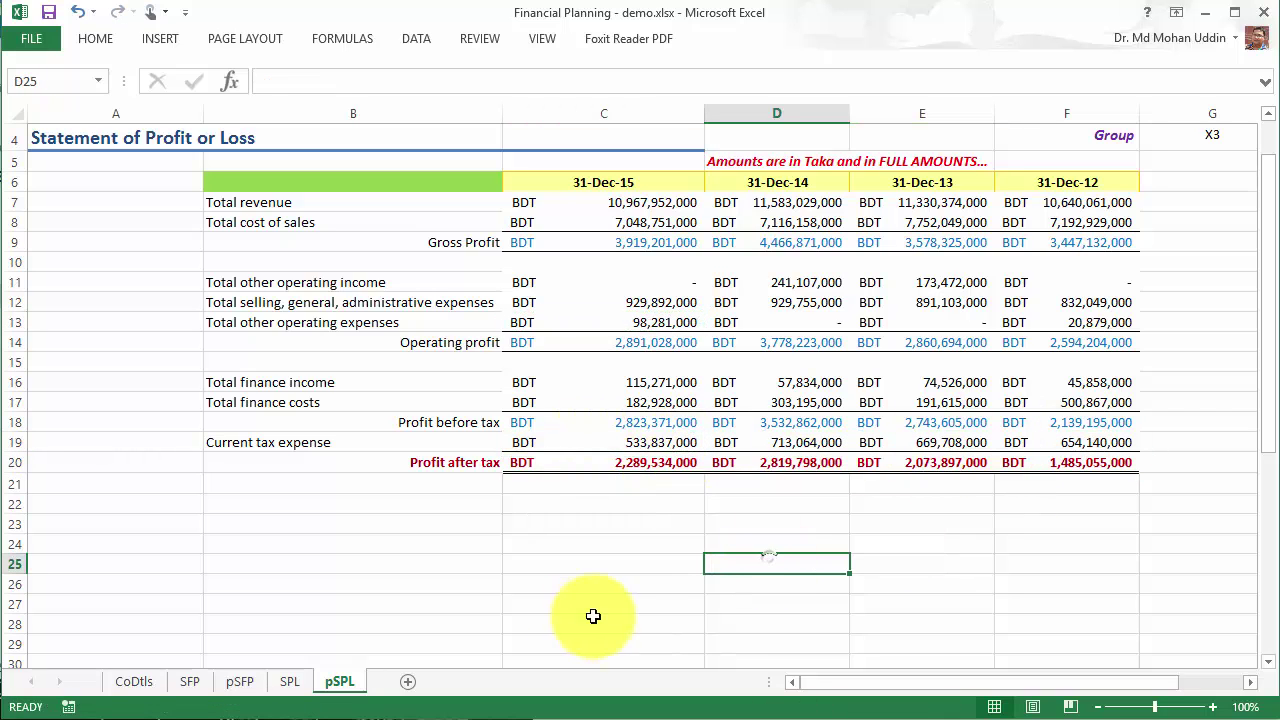
Step: Hide the gridlines on the pSPL sheet
click(1050, 584)
scroll(800, 570, up, 1)
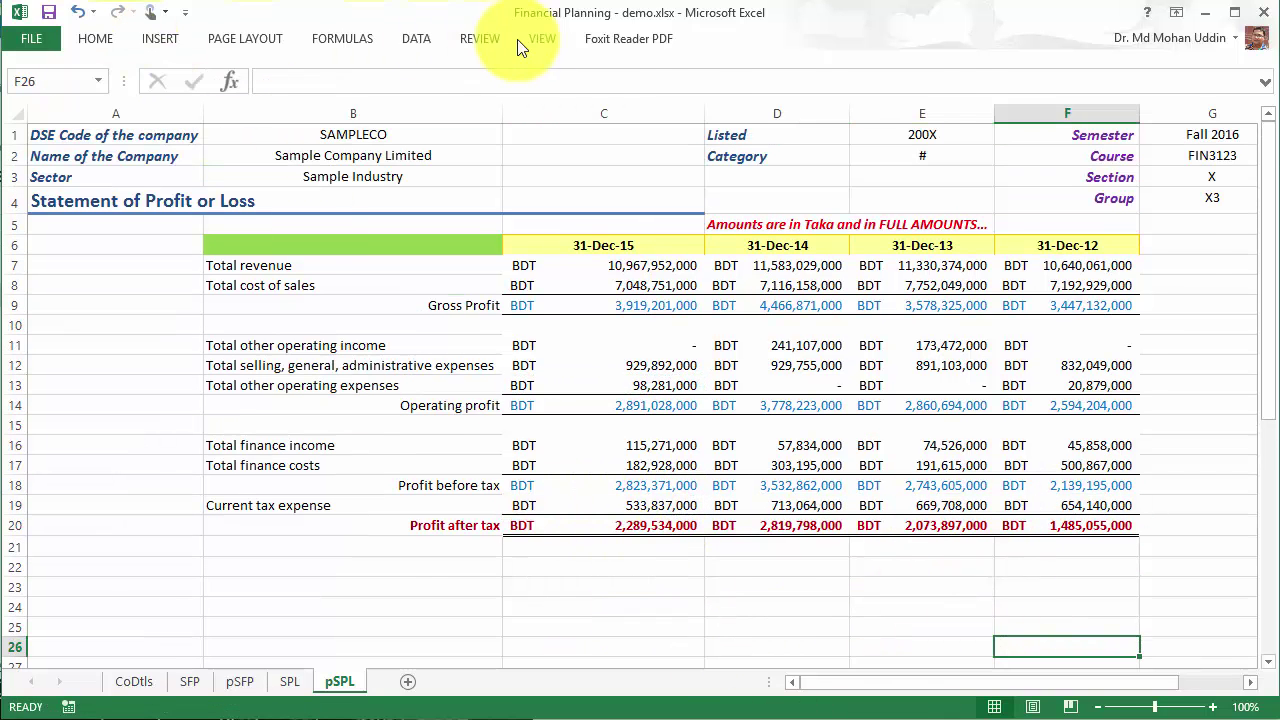
click(542, 38)
click(221, 104)
click(748, 607)
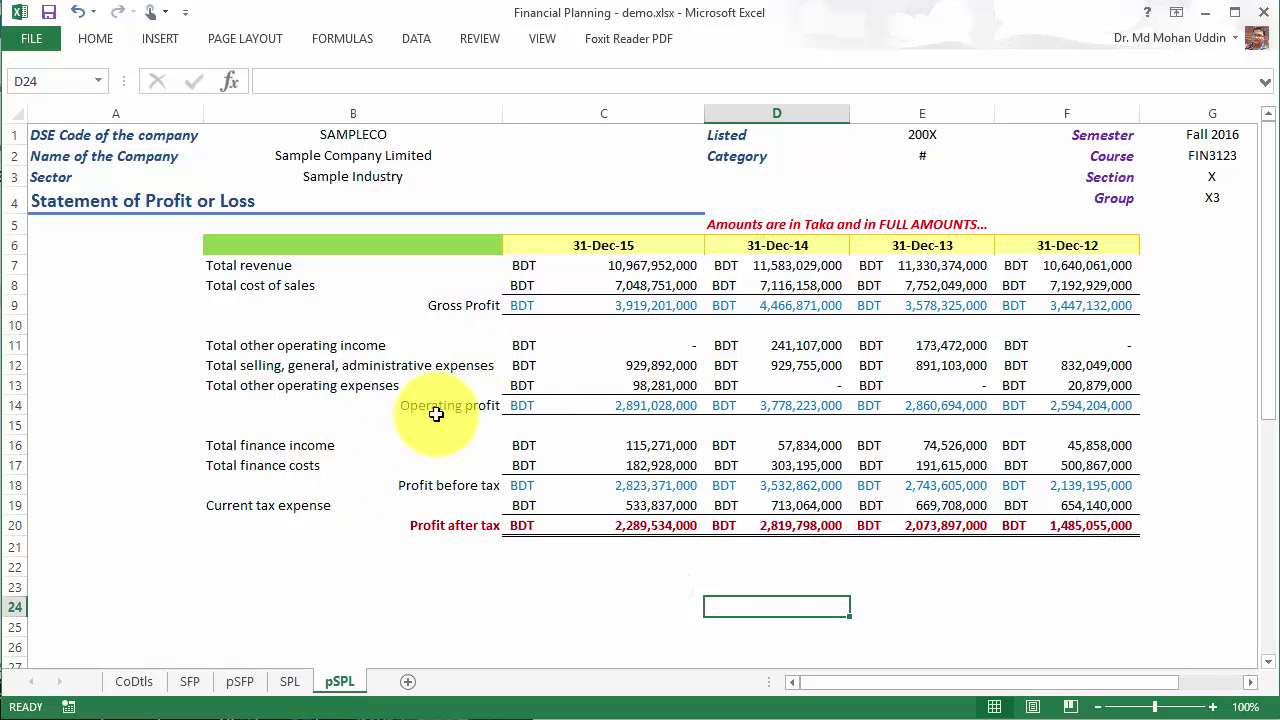
Step: Center the labels Gross Profit, Operating profit, Profit before tax and Profit after tax in column B
click(455, 305)
ctrl+click(448, 400)
ctrl+click(450, 485)
ctrl+click(450, 525)
click(95, 38)
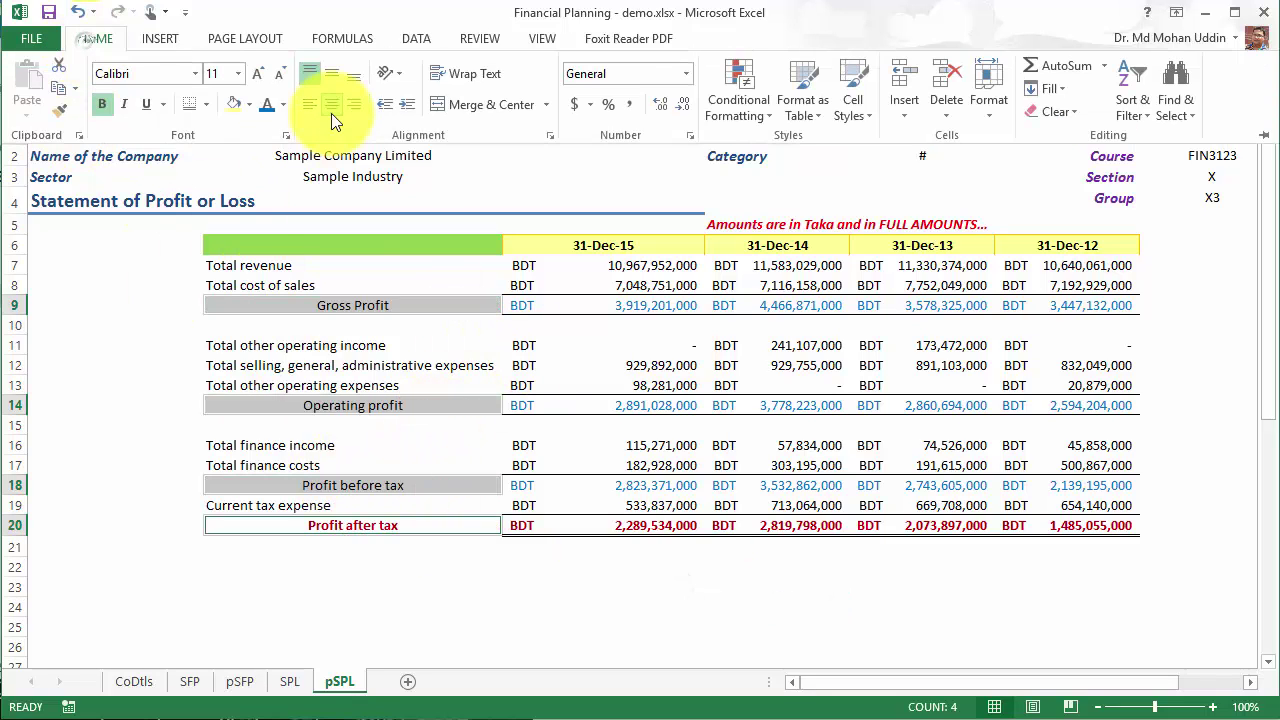
click(334, 117)
click(535, 622)
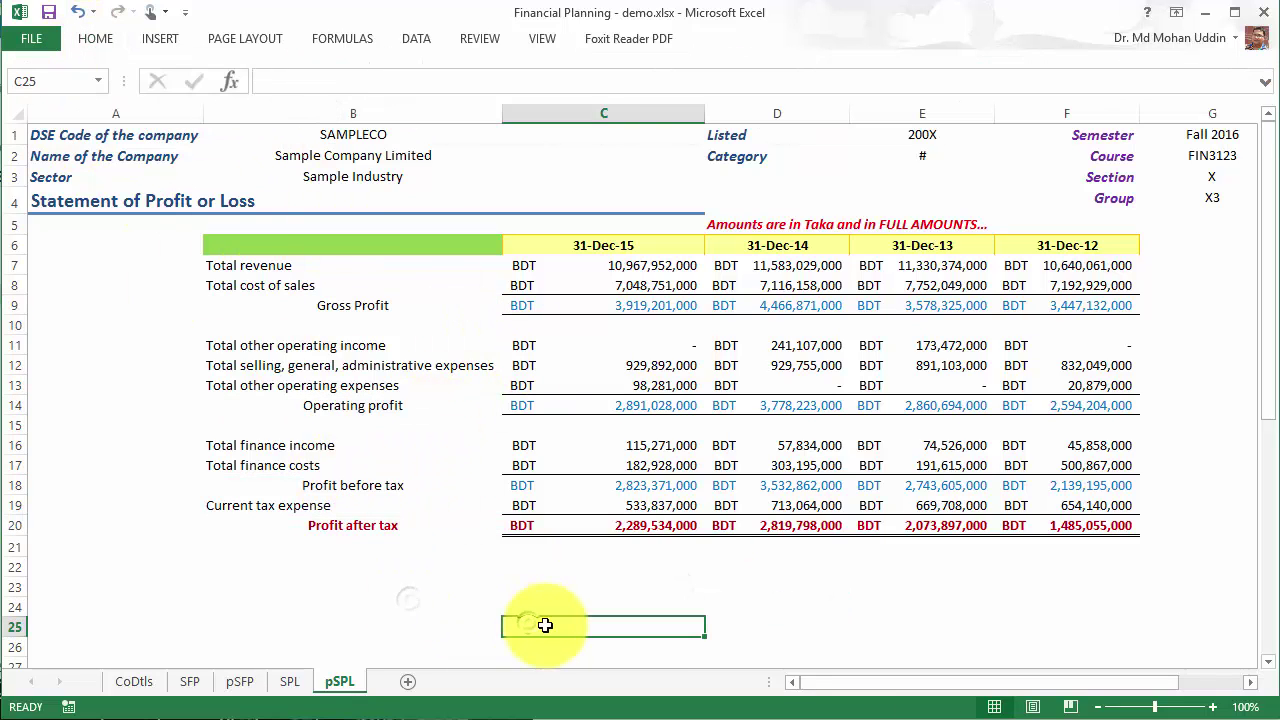
click(898, 580)
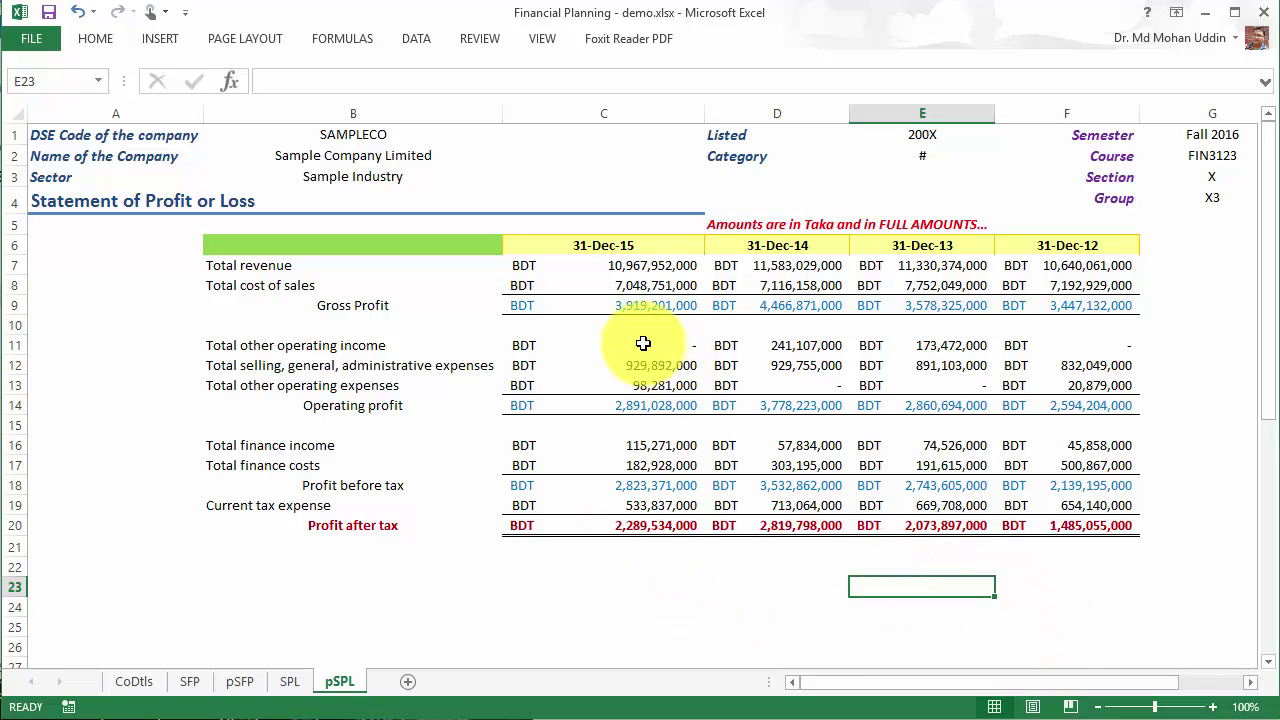
Step: Replace the 31-Dec-15 Gross Profit value in C9 with the formula =C7-C8
click(525, 306)
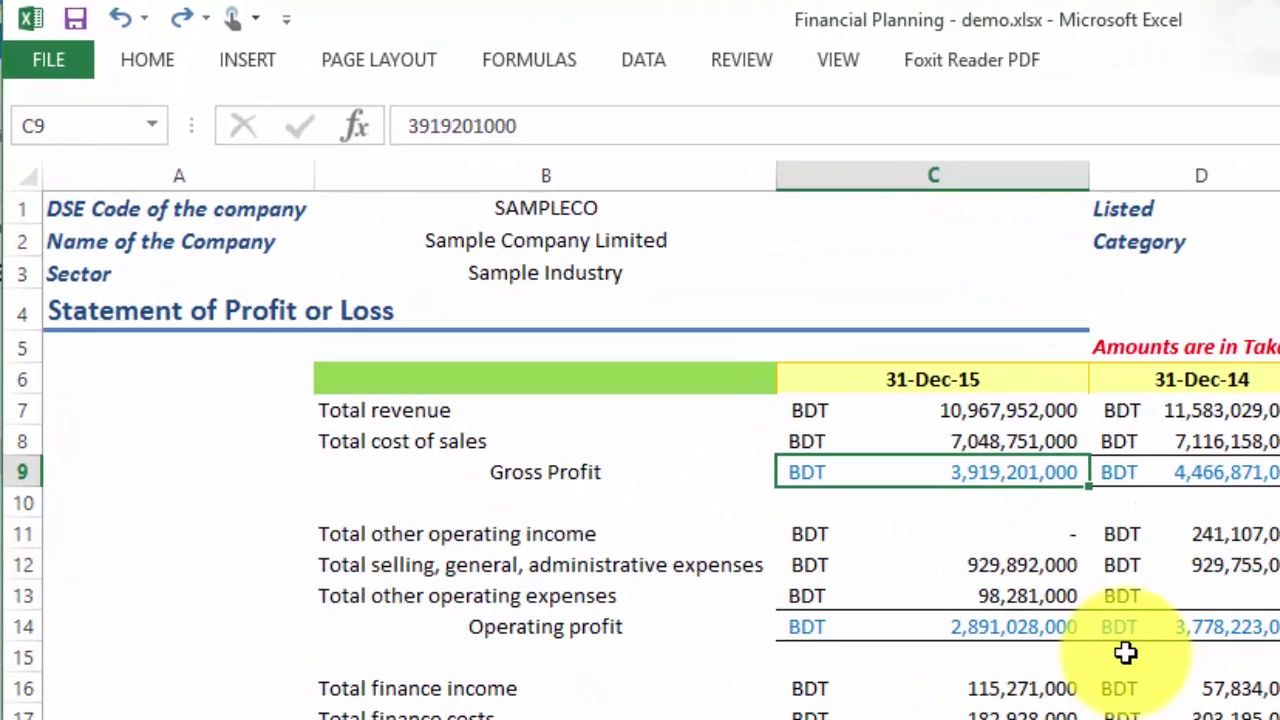
text(=)
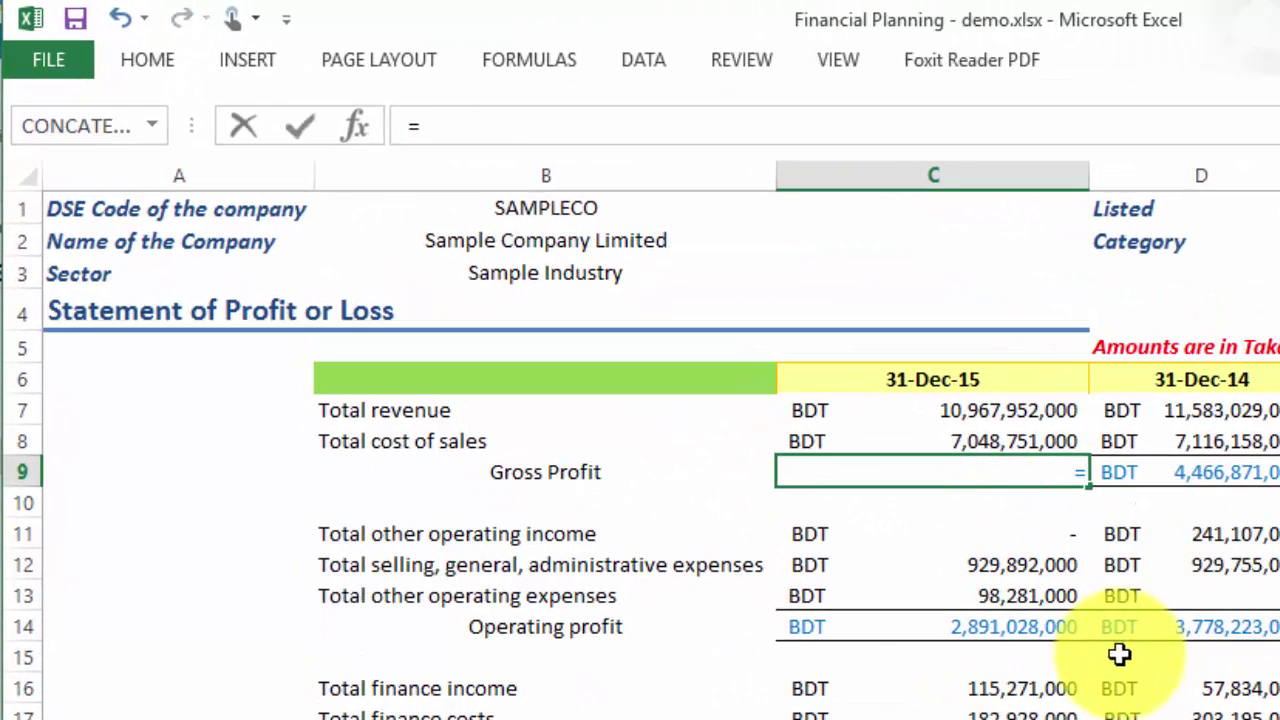
click(986, 410)
text(-)
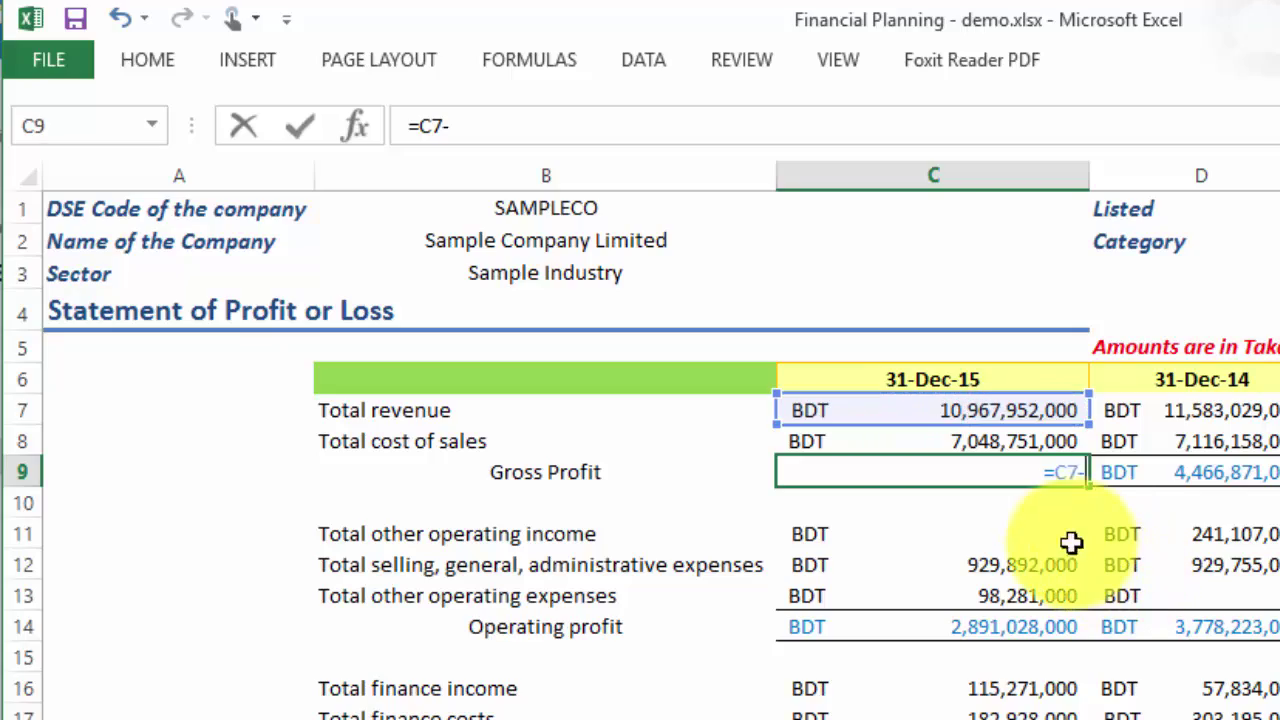
click(1027, 440)
key(ctrl+Return)
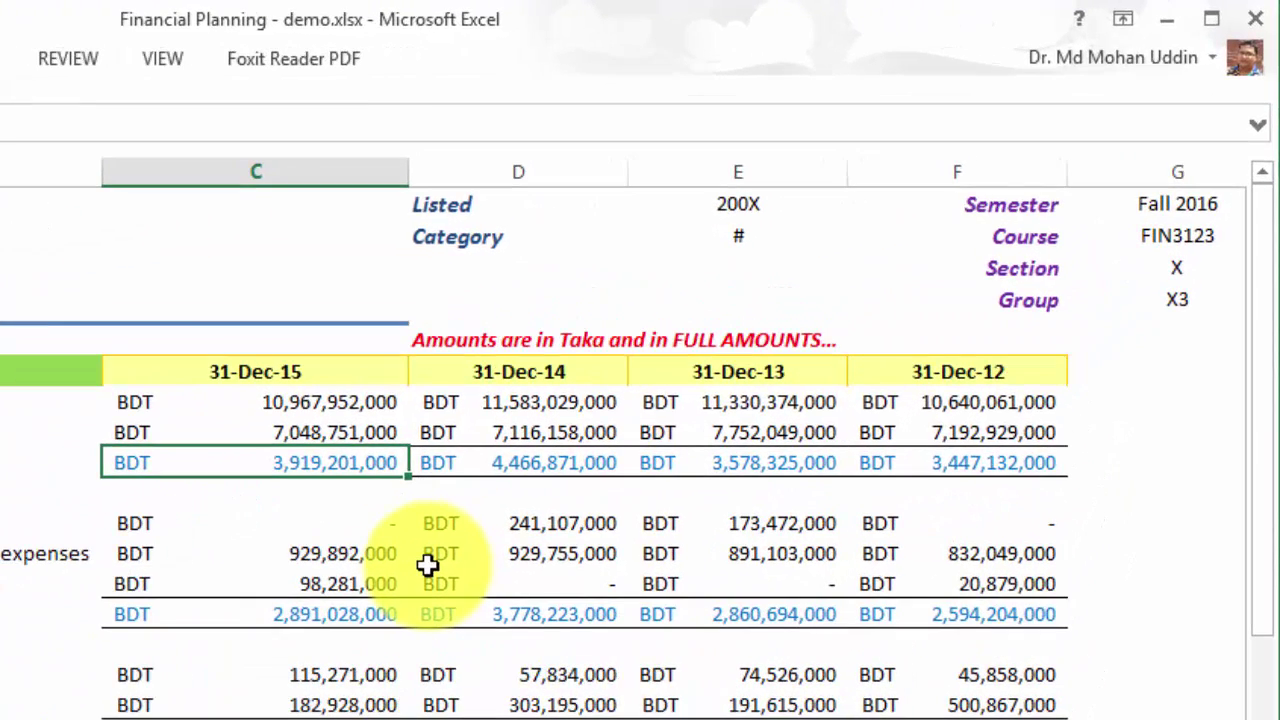
Step: Fill the Gross Profit formula from C9 across to F9 and check the formula in F9
key(shift+Right)
key(shift+Right)
key(shift+Right)
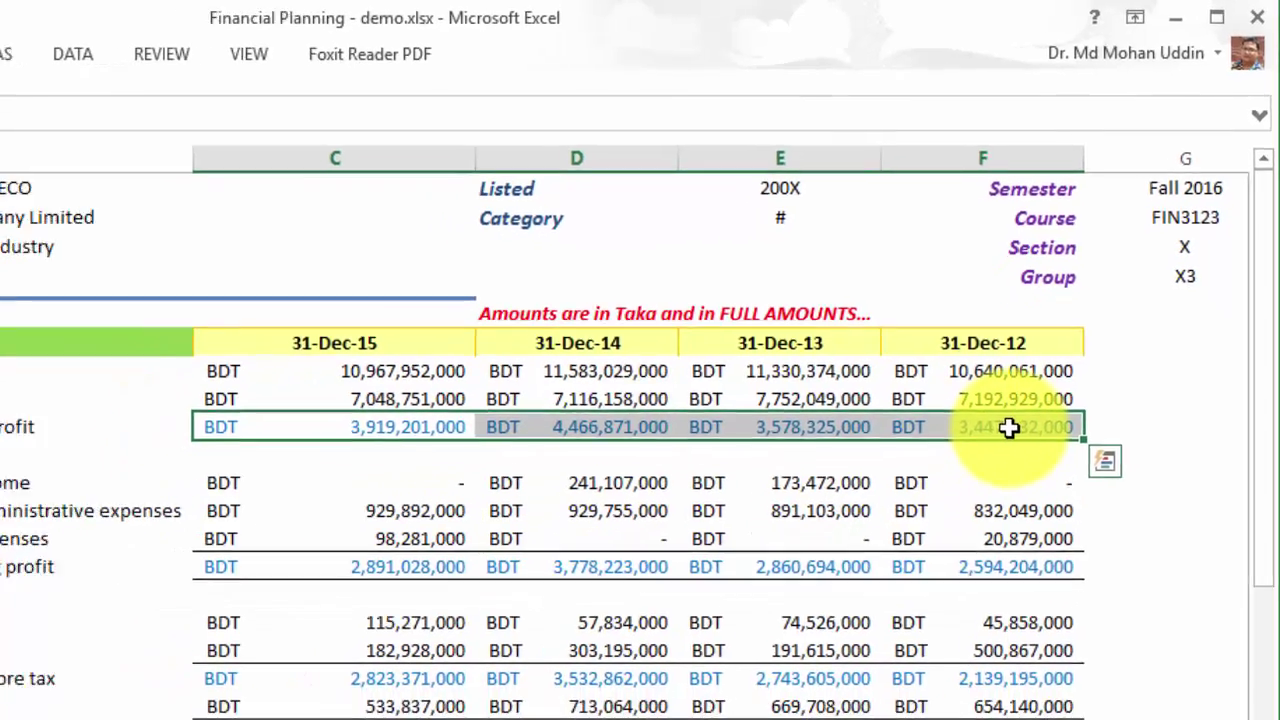
click(986, 462)
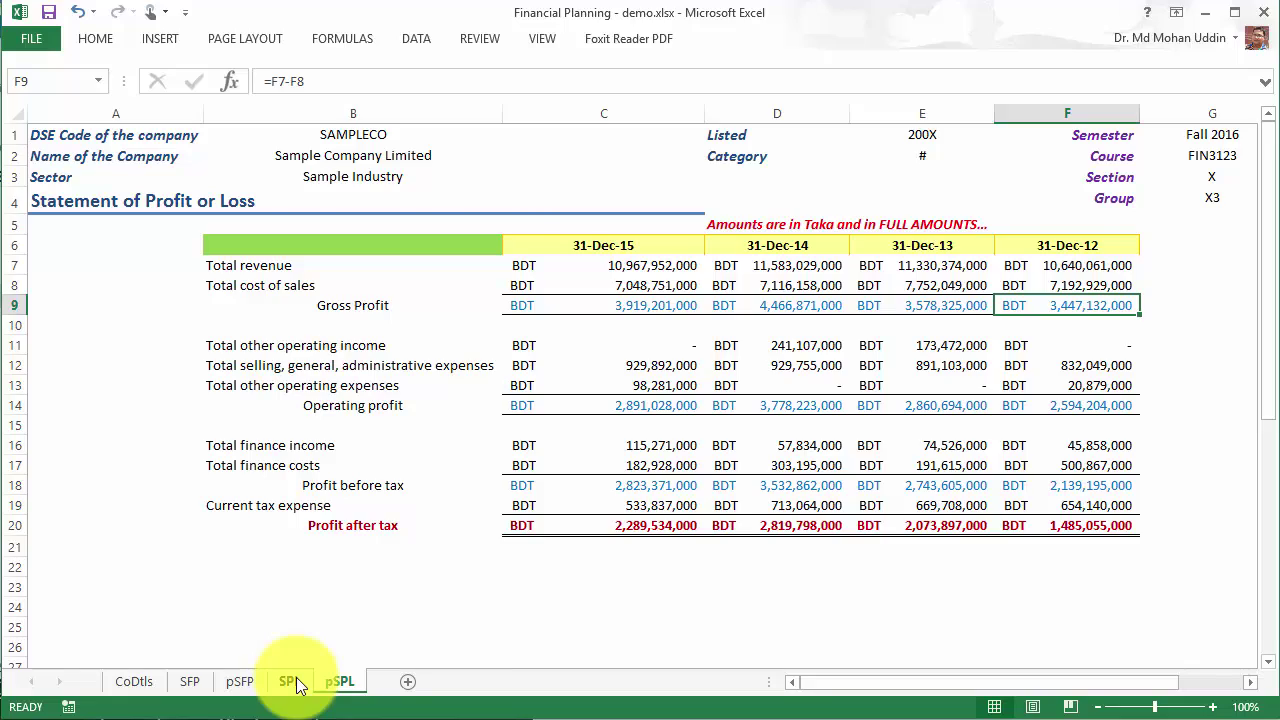
Step: Examine the Gross Profit formula and the rows around it in the SPL sheet, and return to pSPL
click(290, 681)
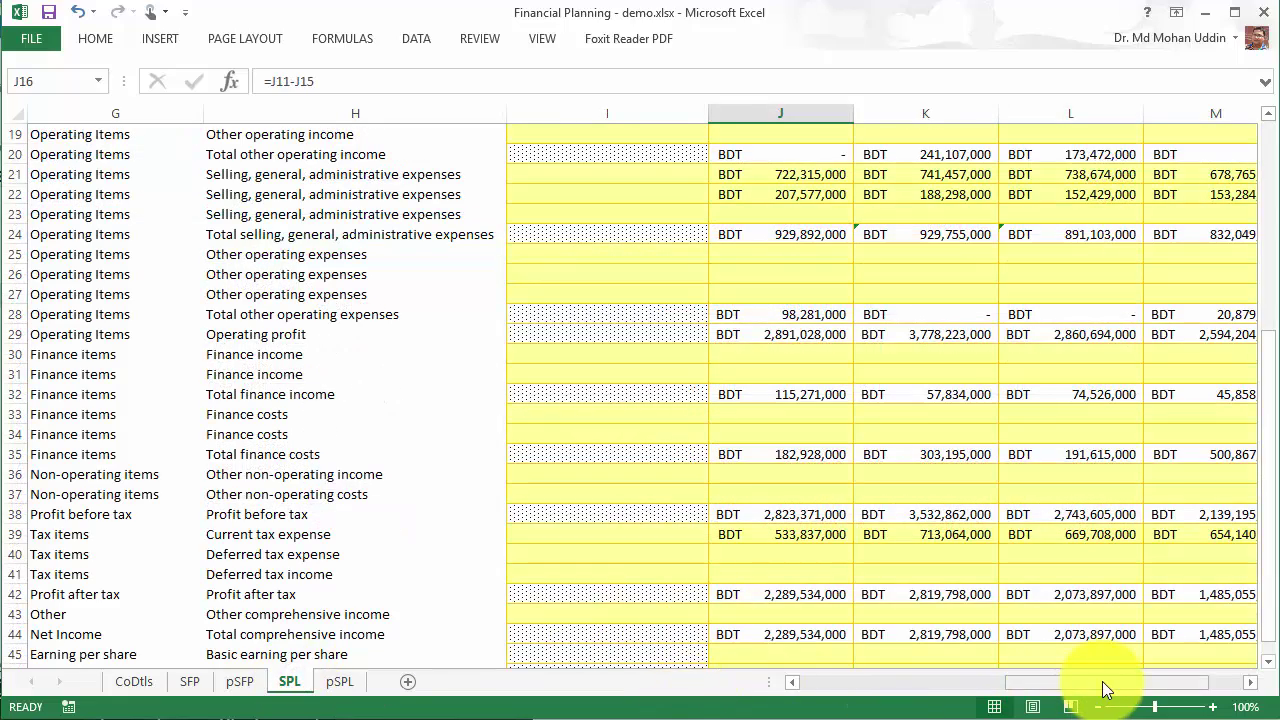
drag(1105, 688, 1129, 694)
scroll(512, 385, up, 2)
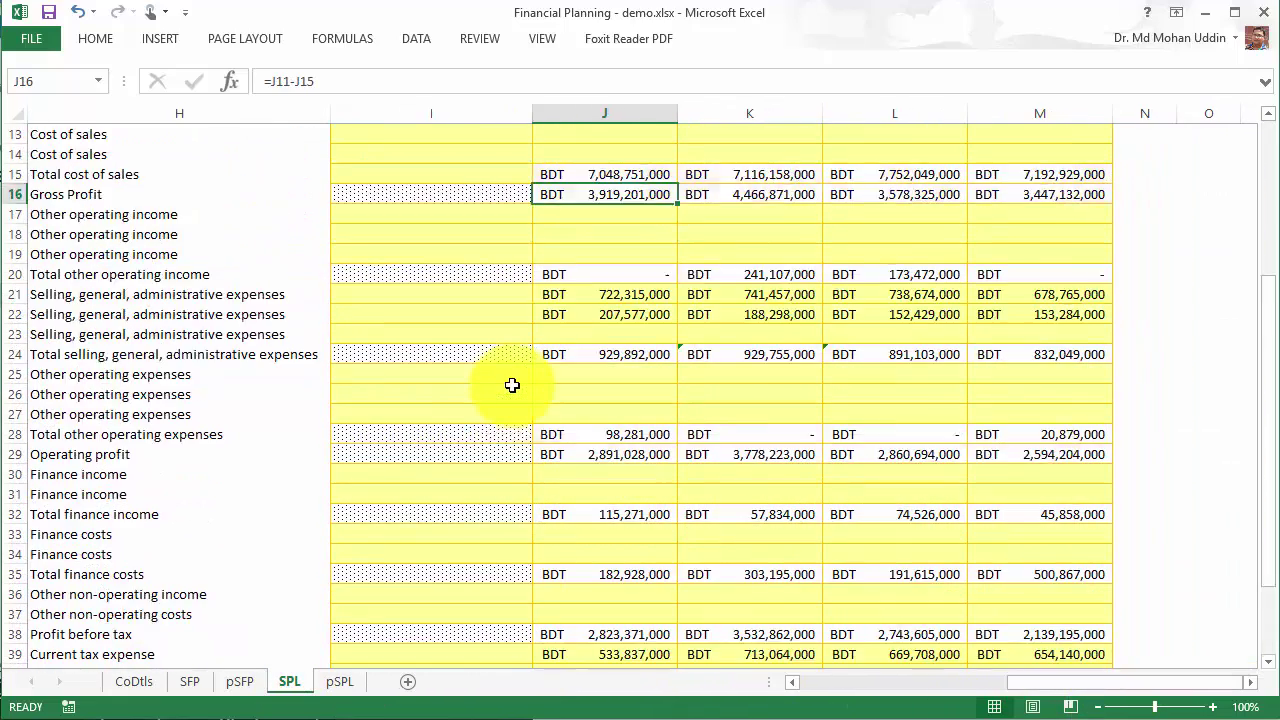
scroll(512, 385, up, 1)
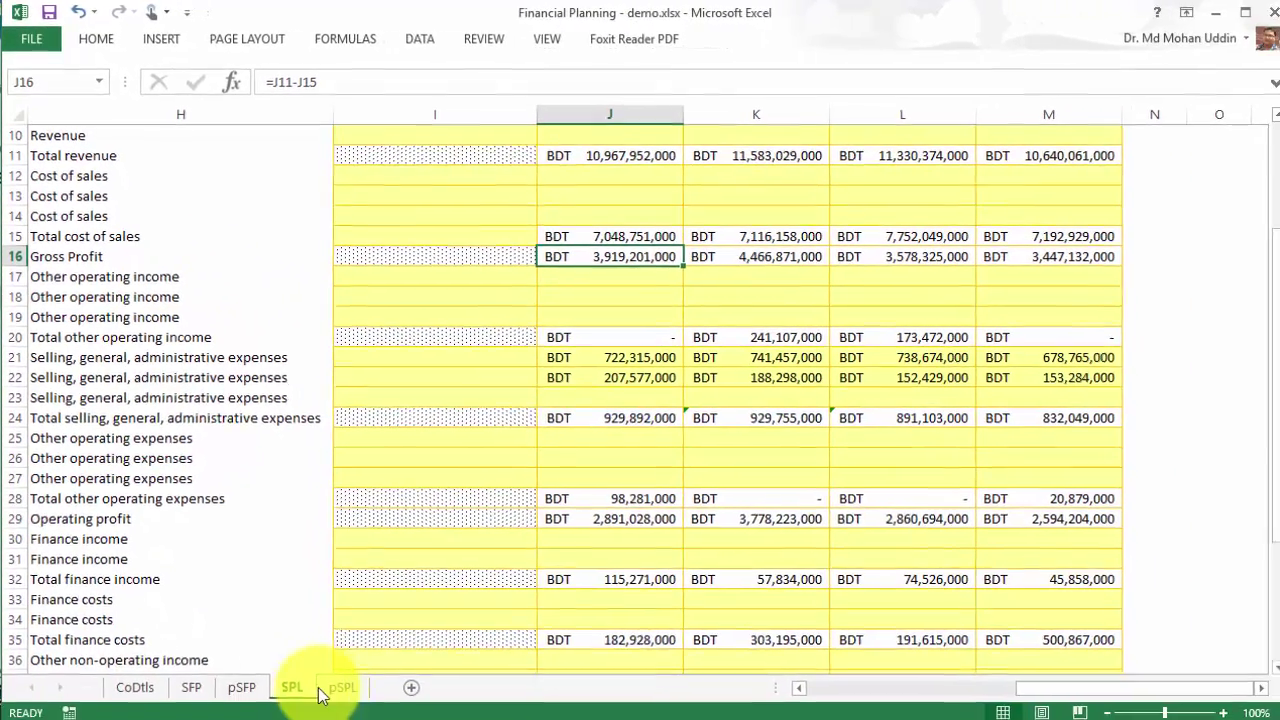
click(336, 686)
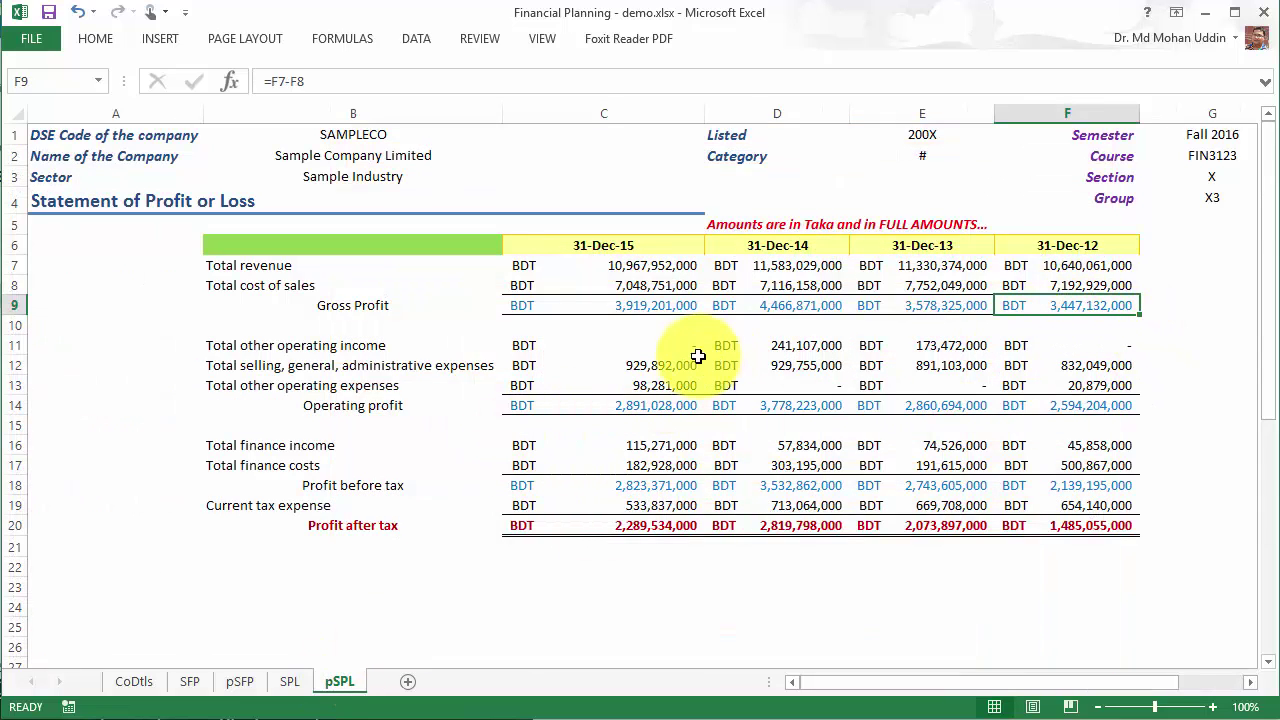
Step: Replace the 31-Dec-15 Operating profit value in C14 with the formula =C9+C11-C12-C13
click(630, 403)
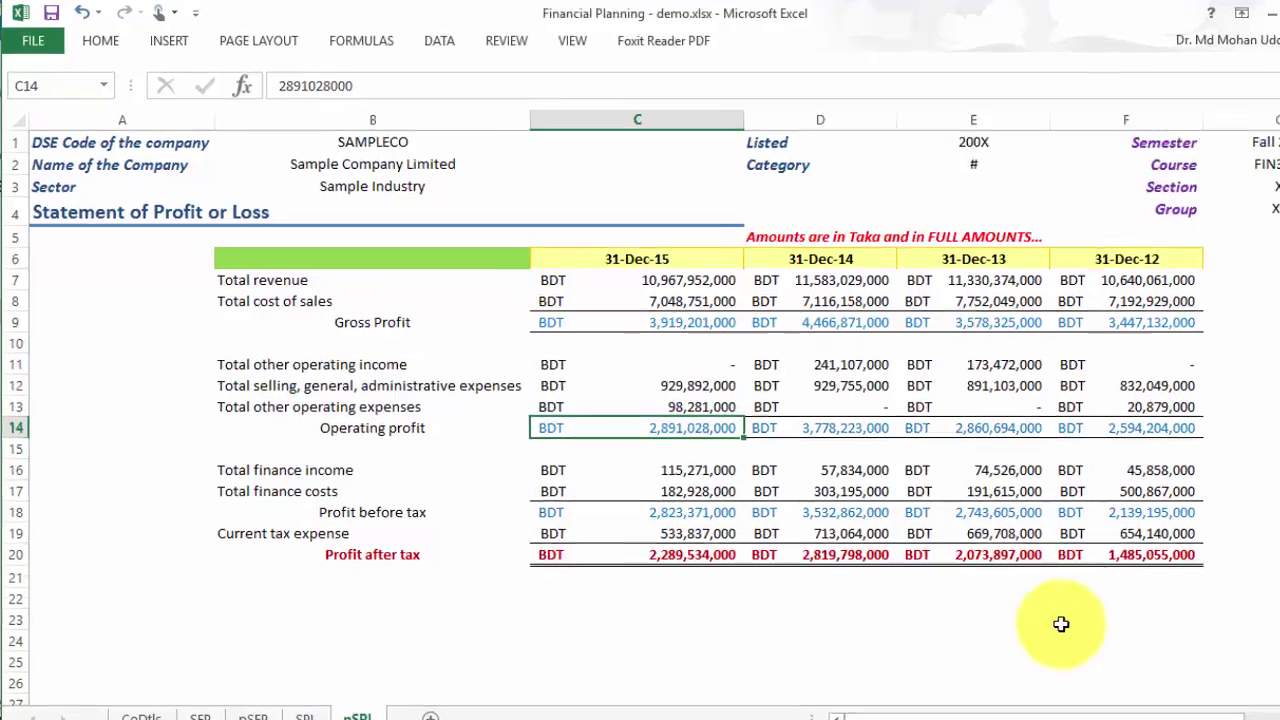
text(=)
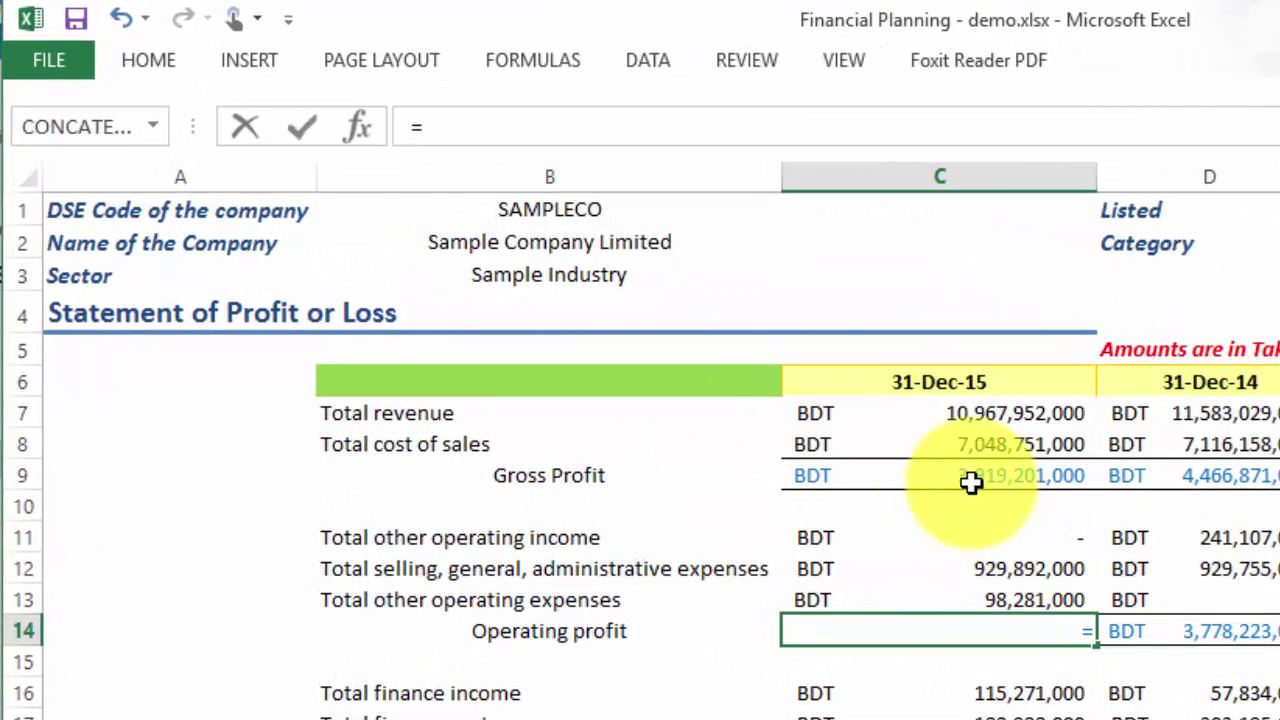
click(894, 478)
text(+)
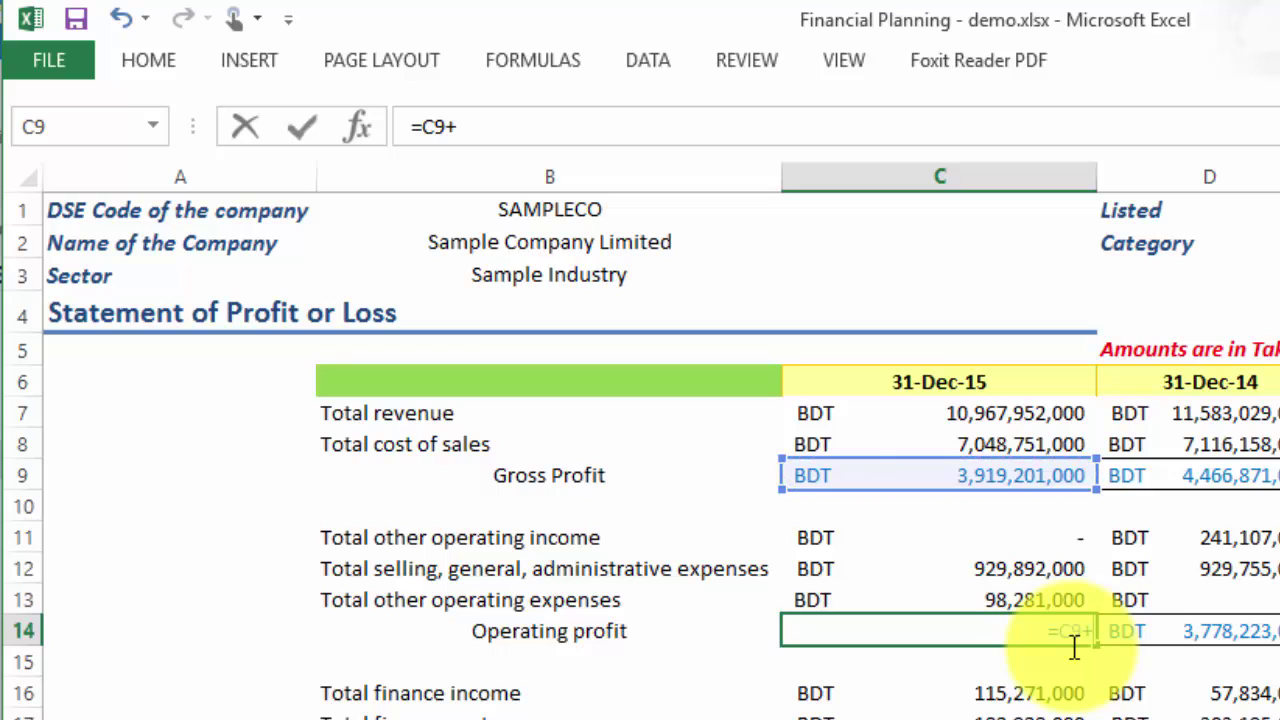
click(1030, 537)
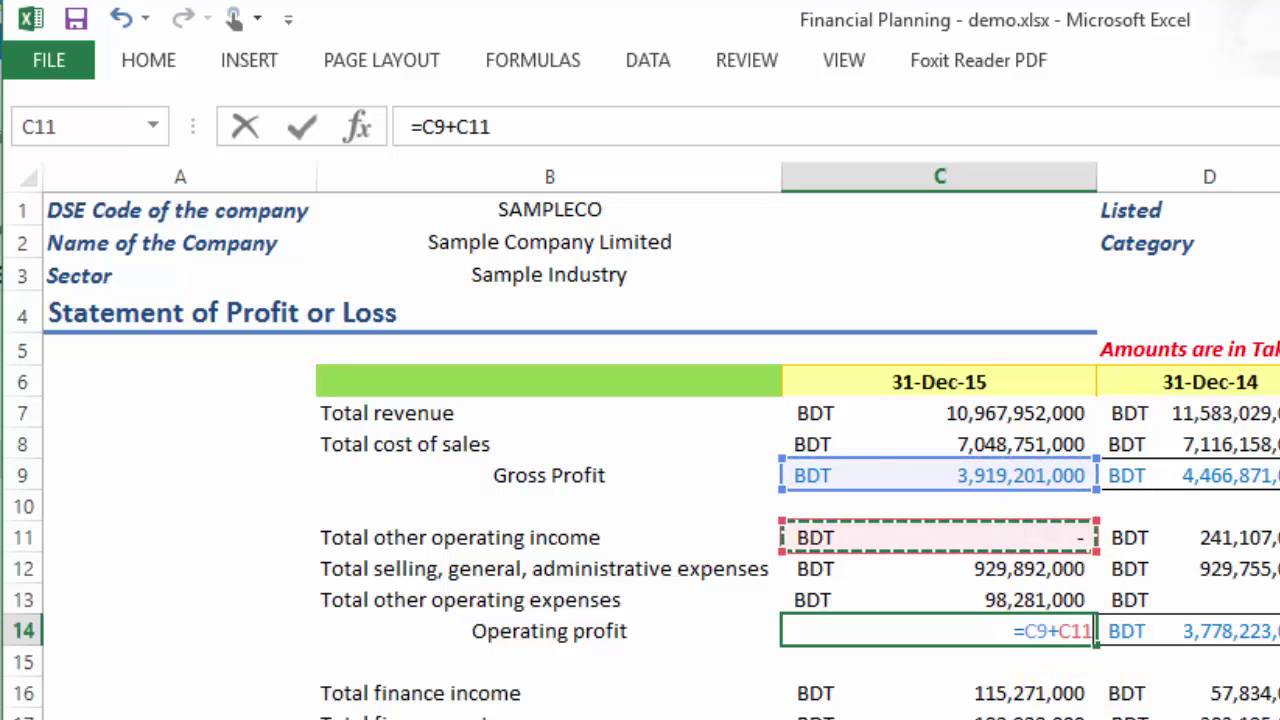
text(-)
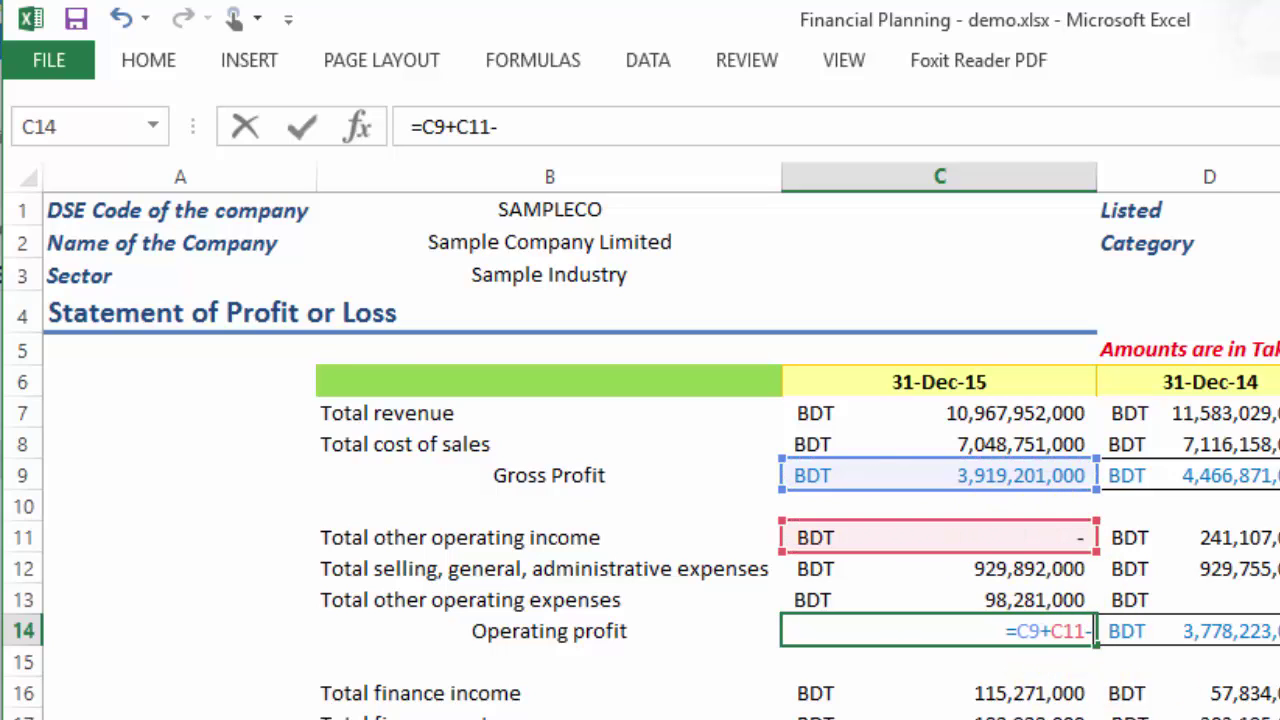
click(894, 570)
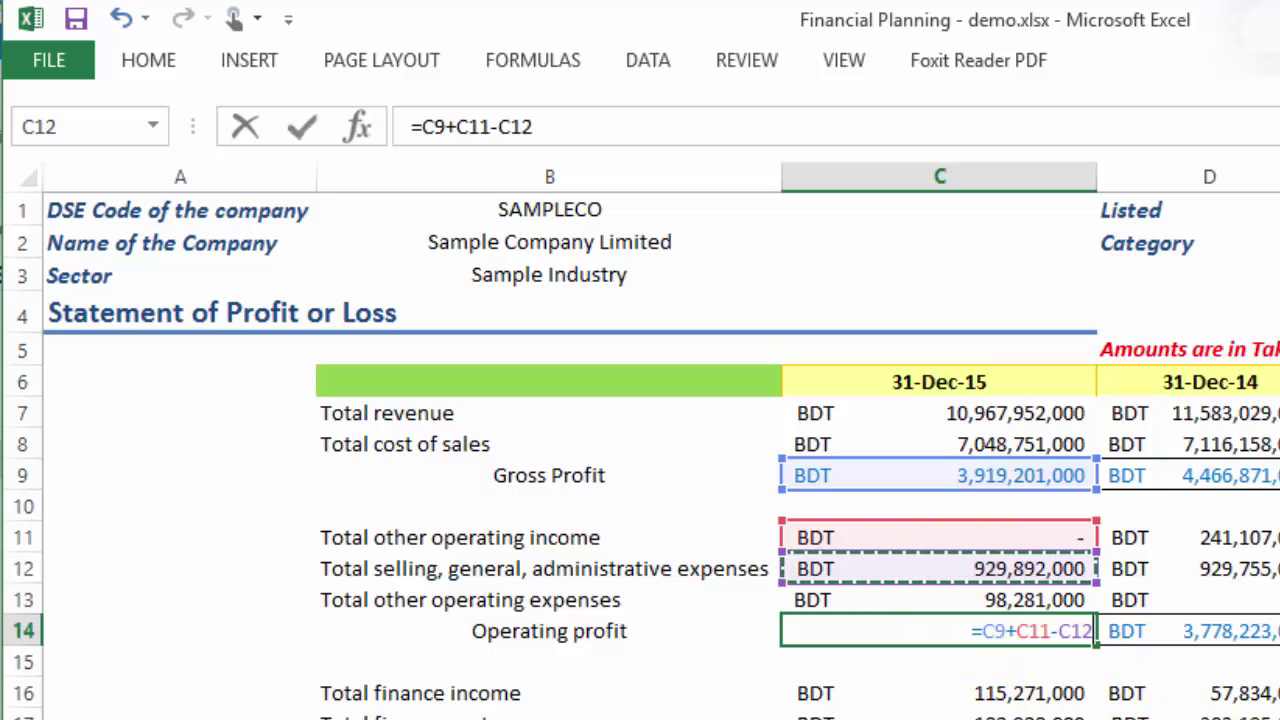
text(-)
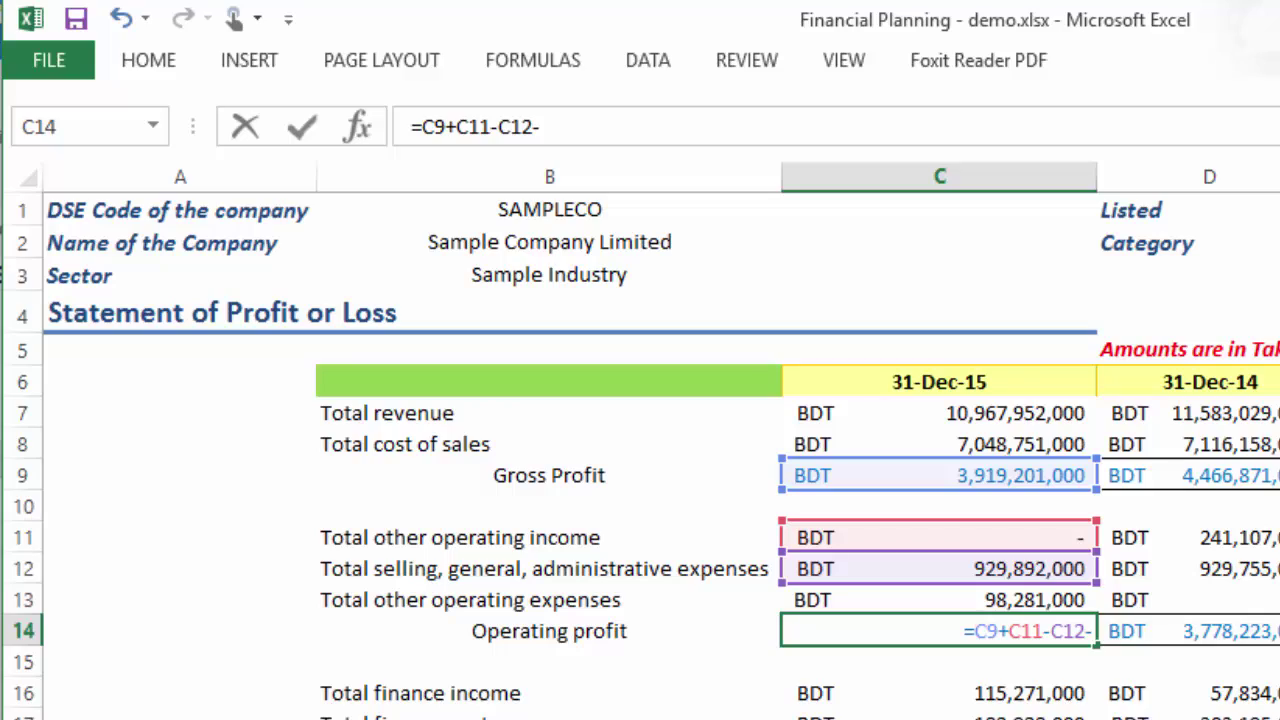
click(906, 603)
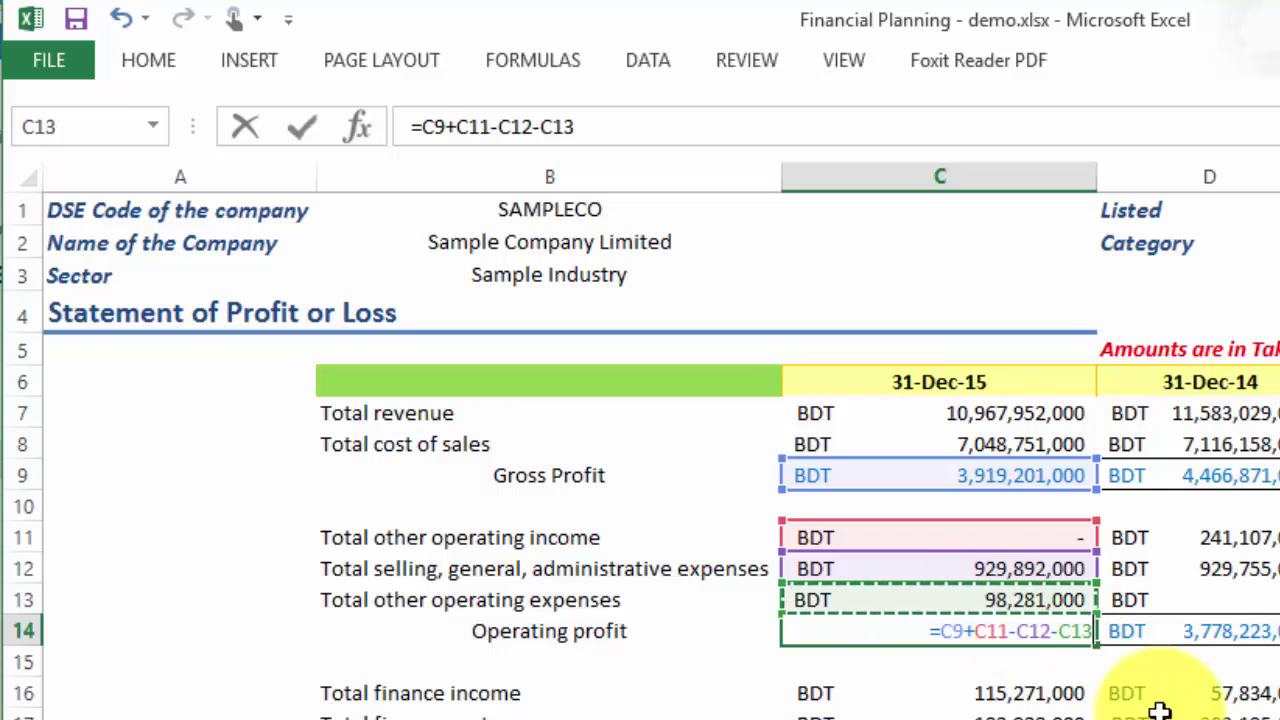
key(Return)
Step: Fill the Operating profit formula from C14 across to F14
click(968, 631)
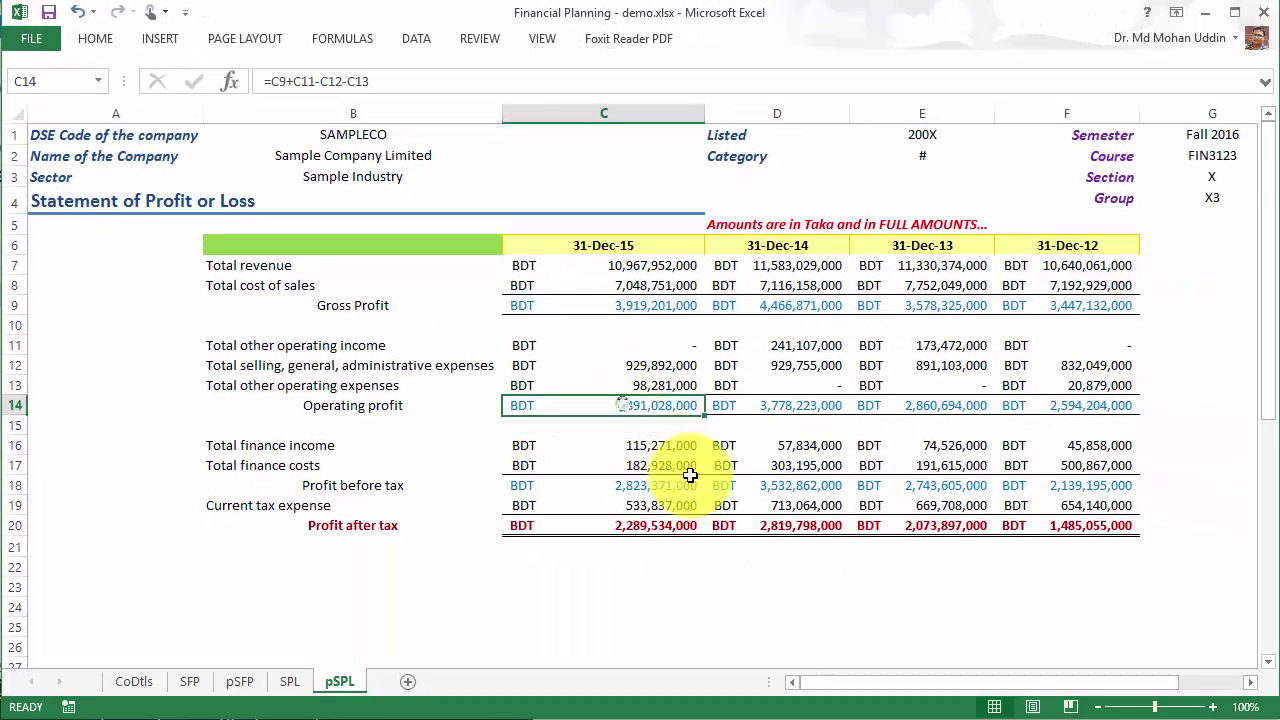
key(shift+Right)
key(shift+Right)
key(shift+Right)
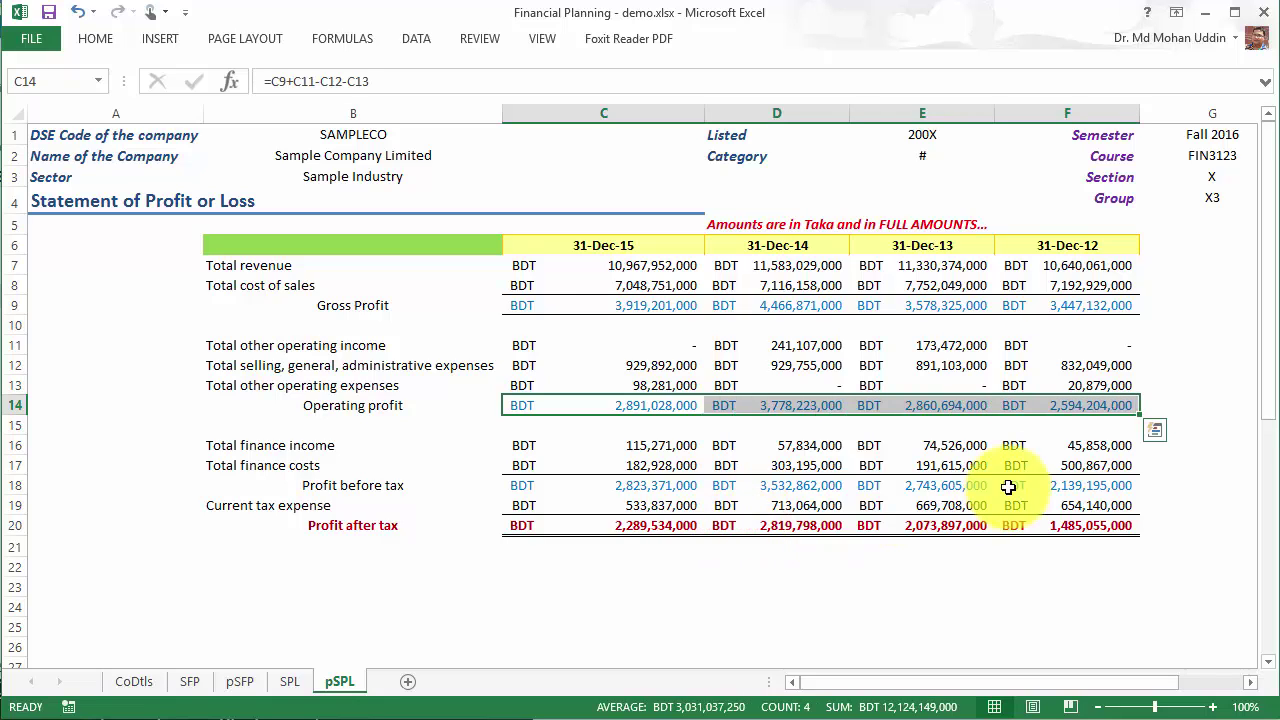
Step: Check the Operating profit formulas in F14 and D14, compare the Operating profit row with the SPL sheet, and return to pSPL
click(1078, 405)
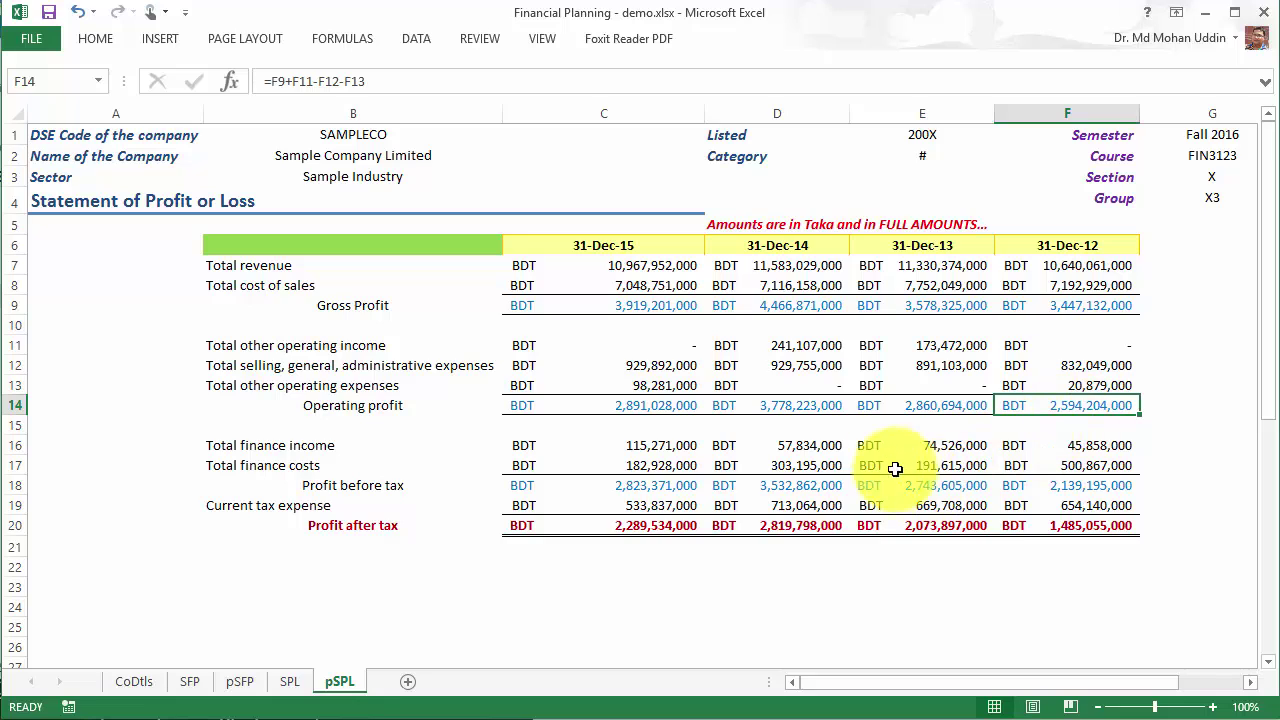
click(806, 406)
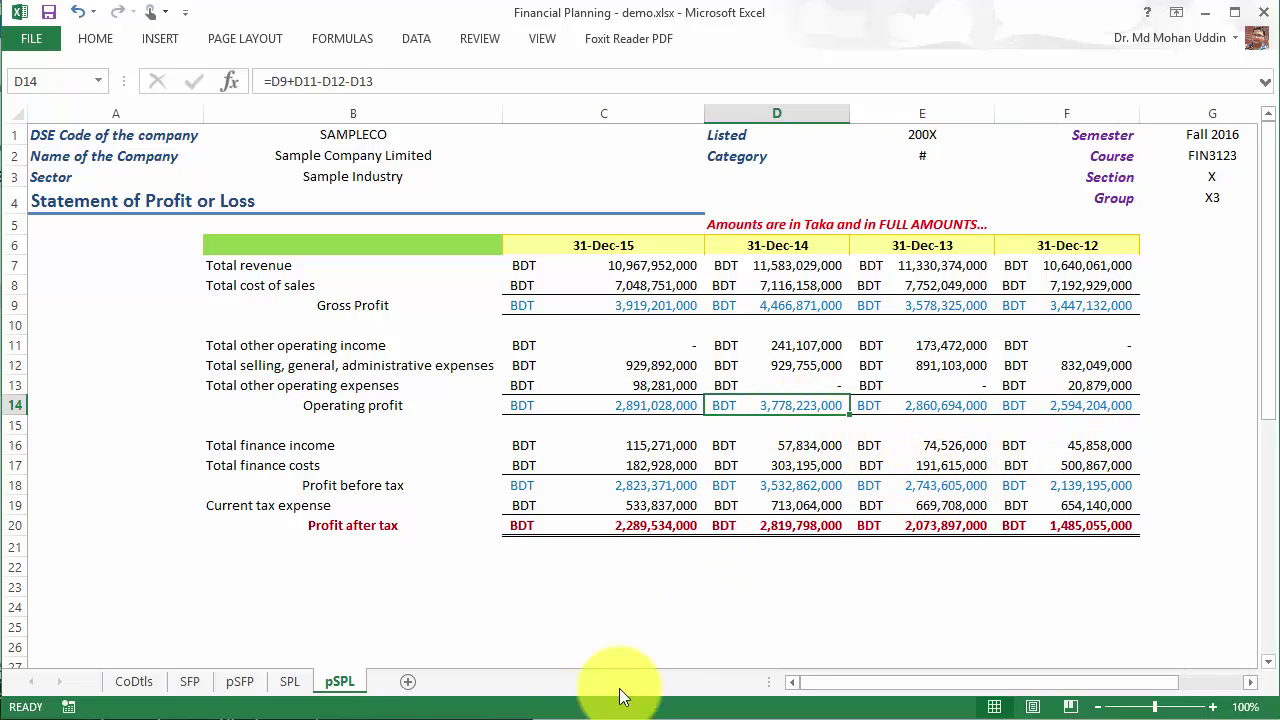
click(289, 681)
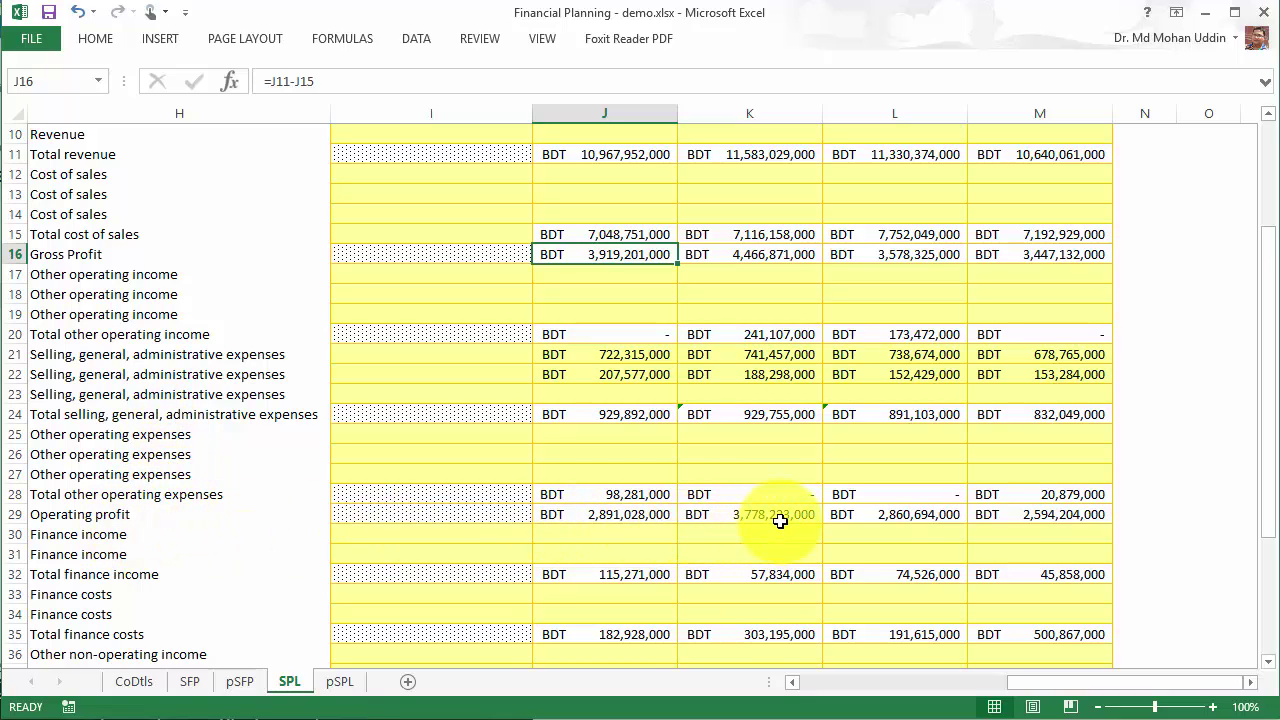
click(341, 683)
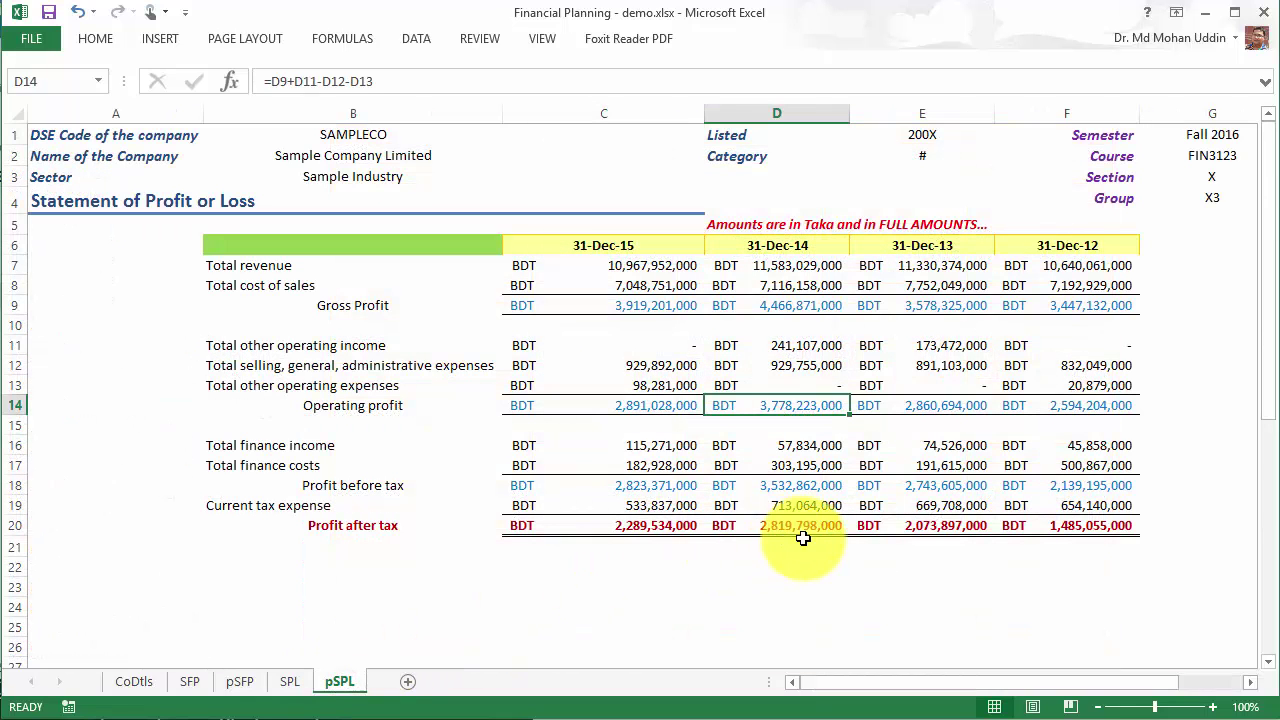
Step: Replace the 31-Dec-15 Profit before tax value in C18 with the formula =C14+C16-C17
click(598, 487)
text(=)
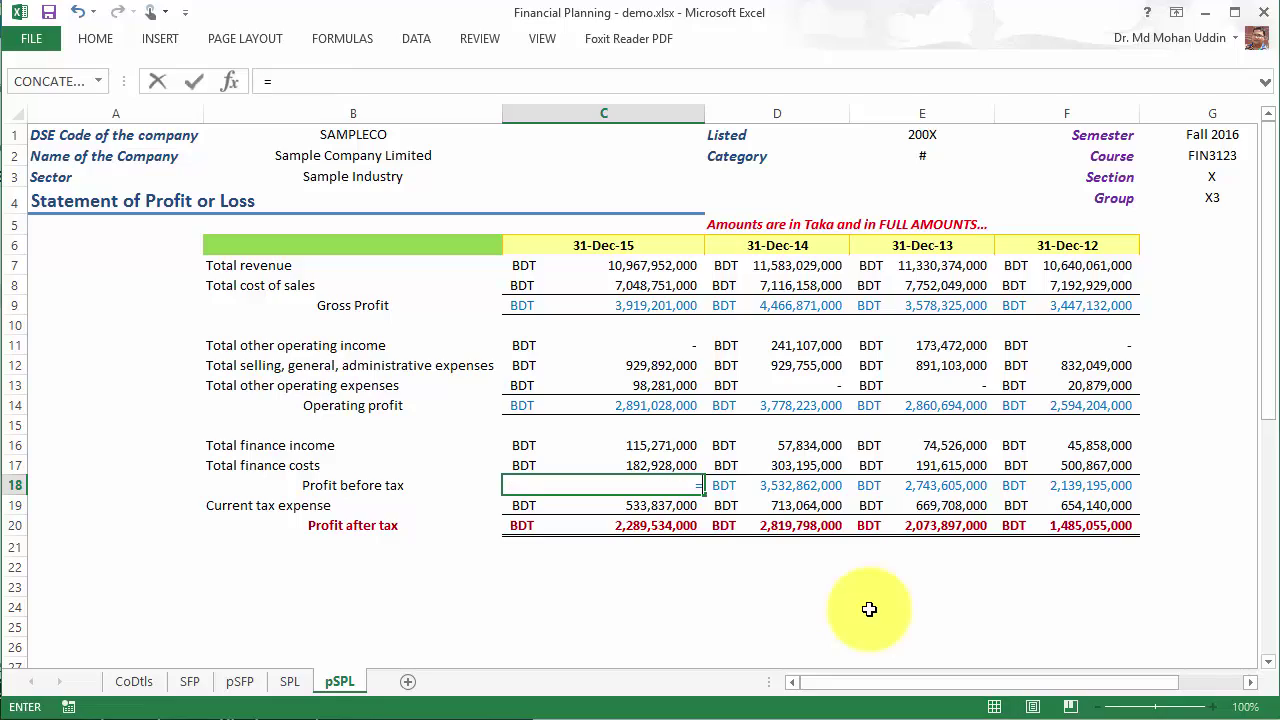
click(670, 405)
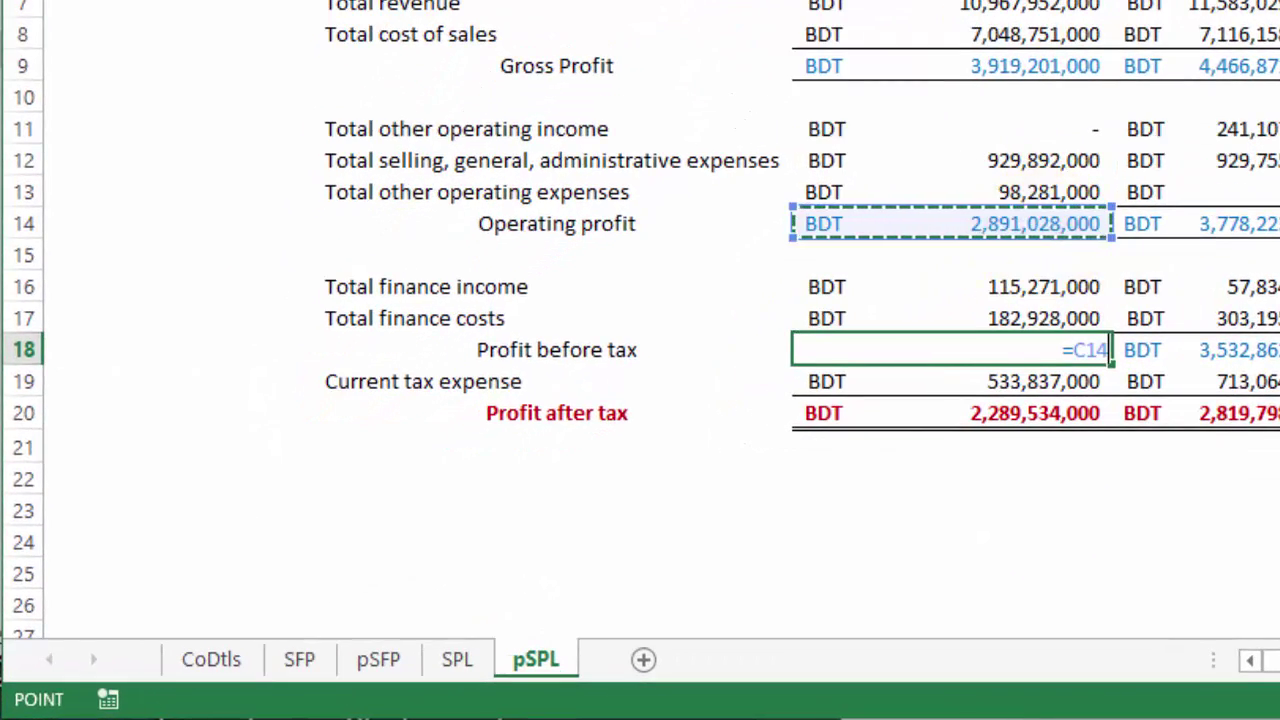
text(+)
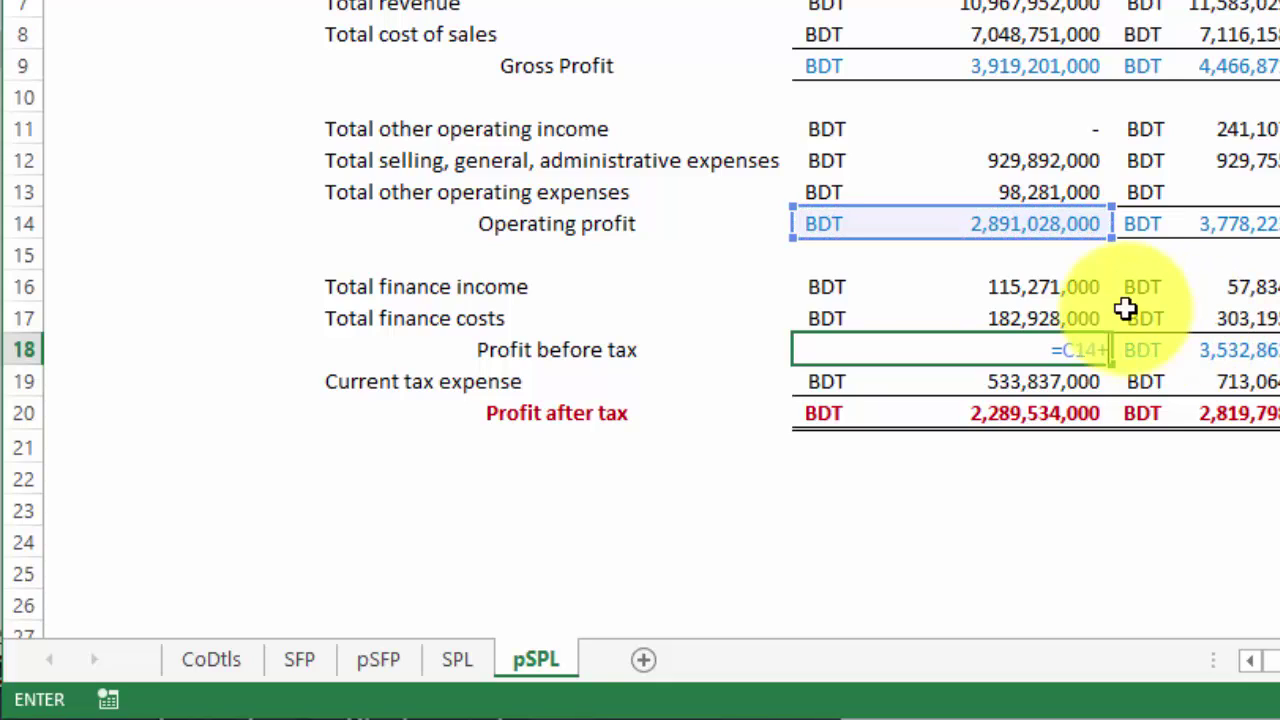
click(1071, 294)
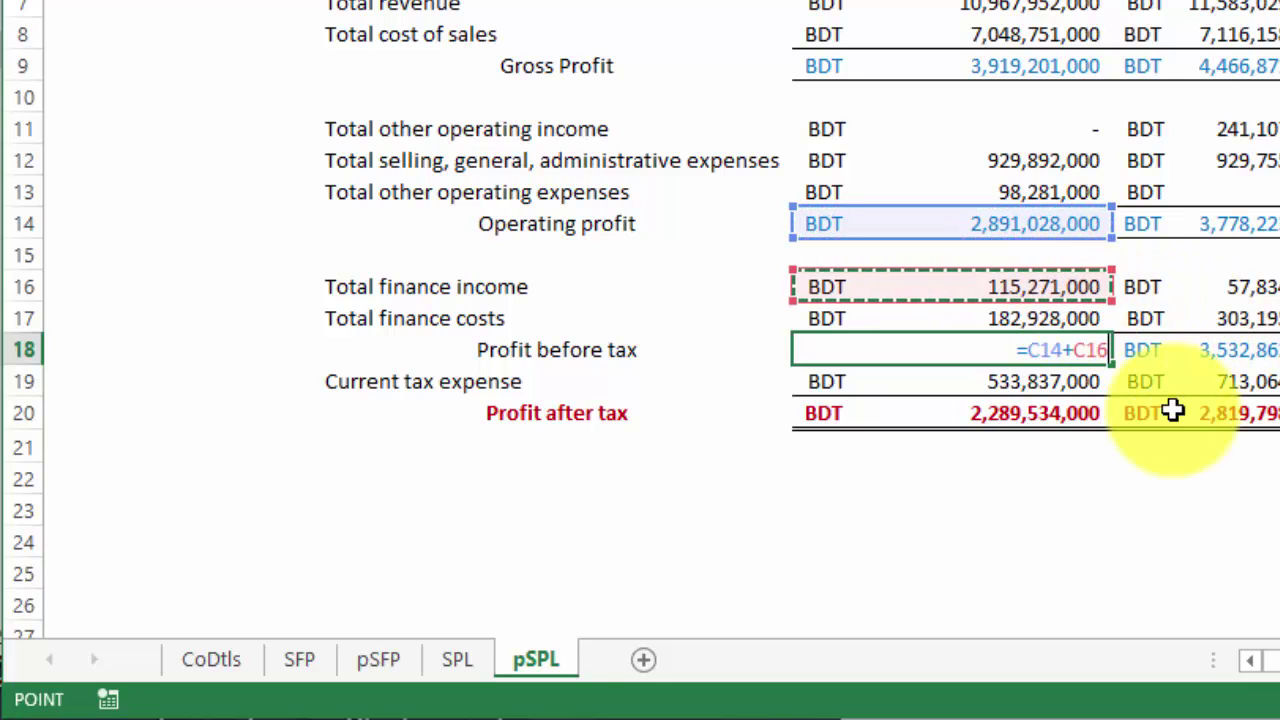
text(-)
click(980, 320)
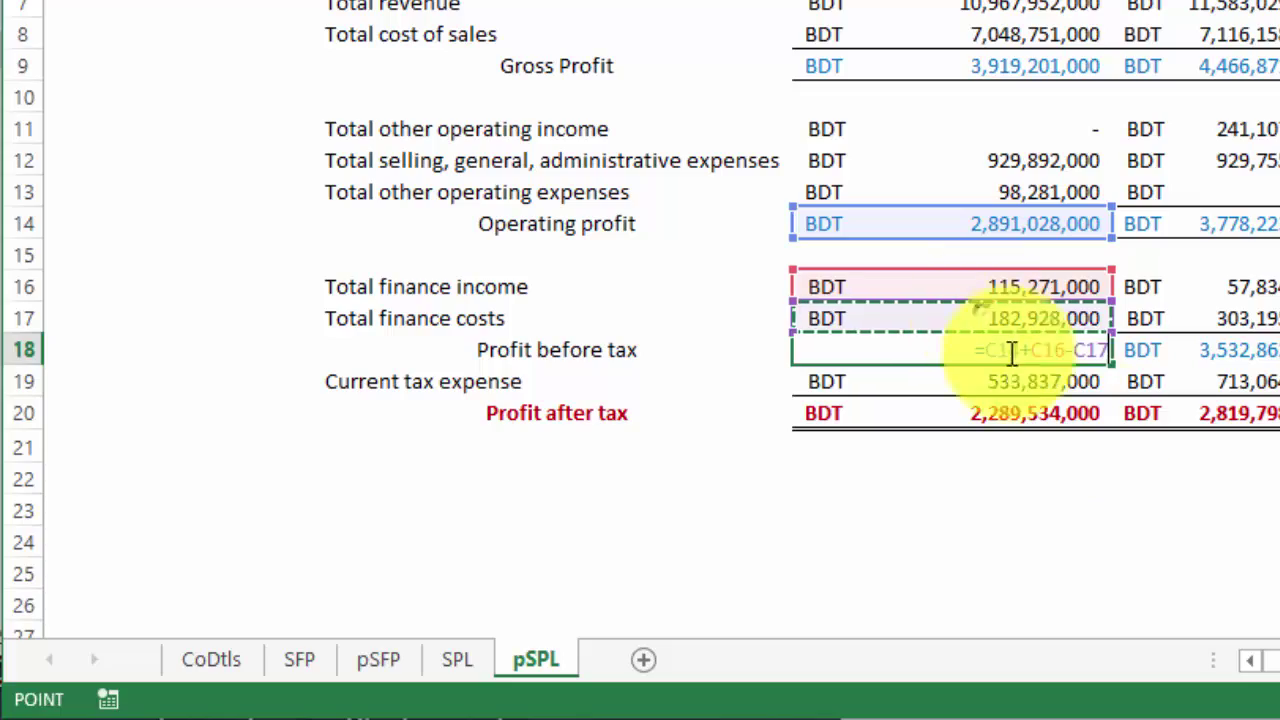
key(Return)
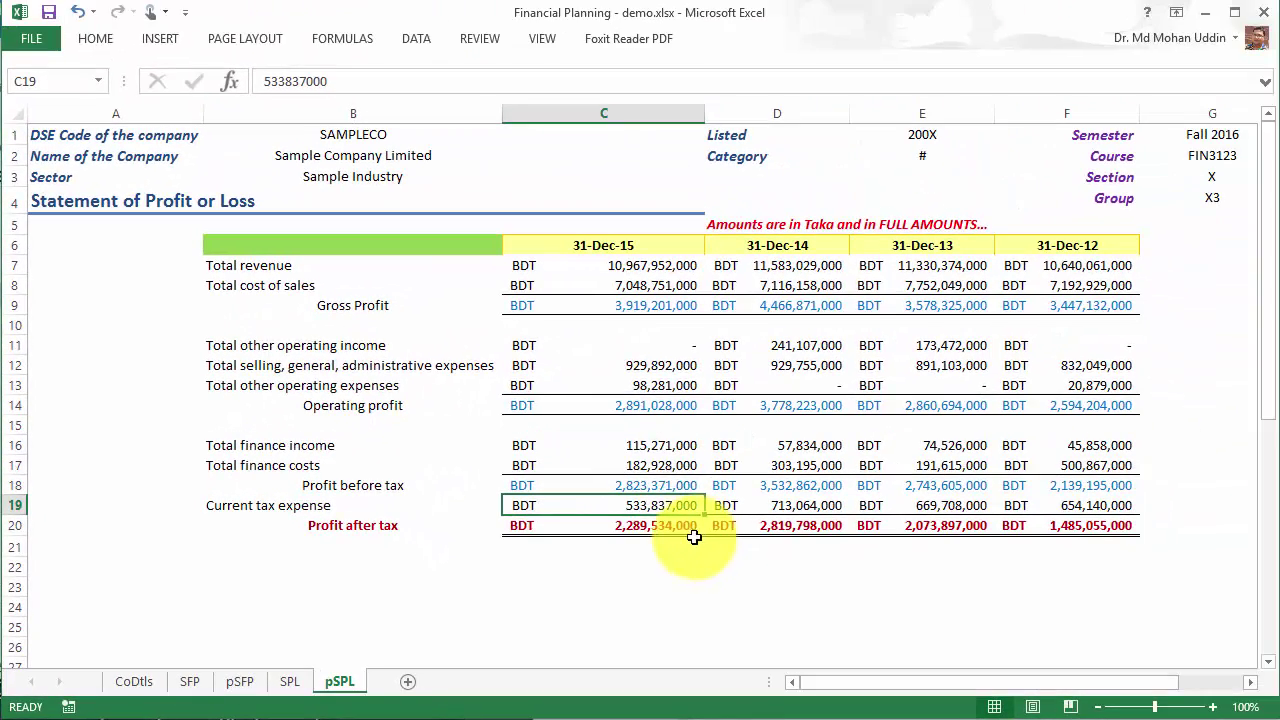
Step: Fill the Profit before tax formula from C18 across to F18 and check the formula in F18
click(680, 485)
key(shift+Right)
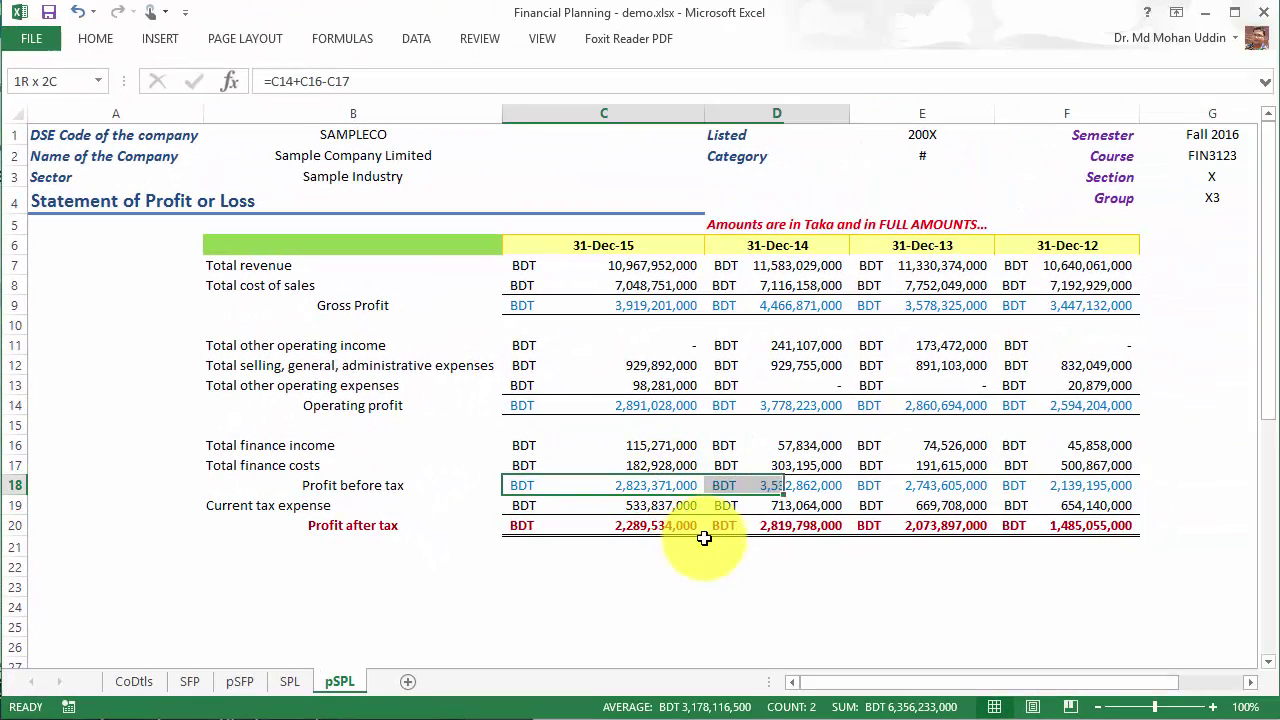
key(shift+Right)
key(shift+Right)
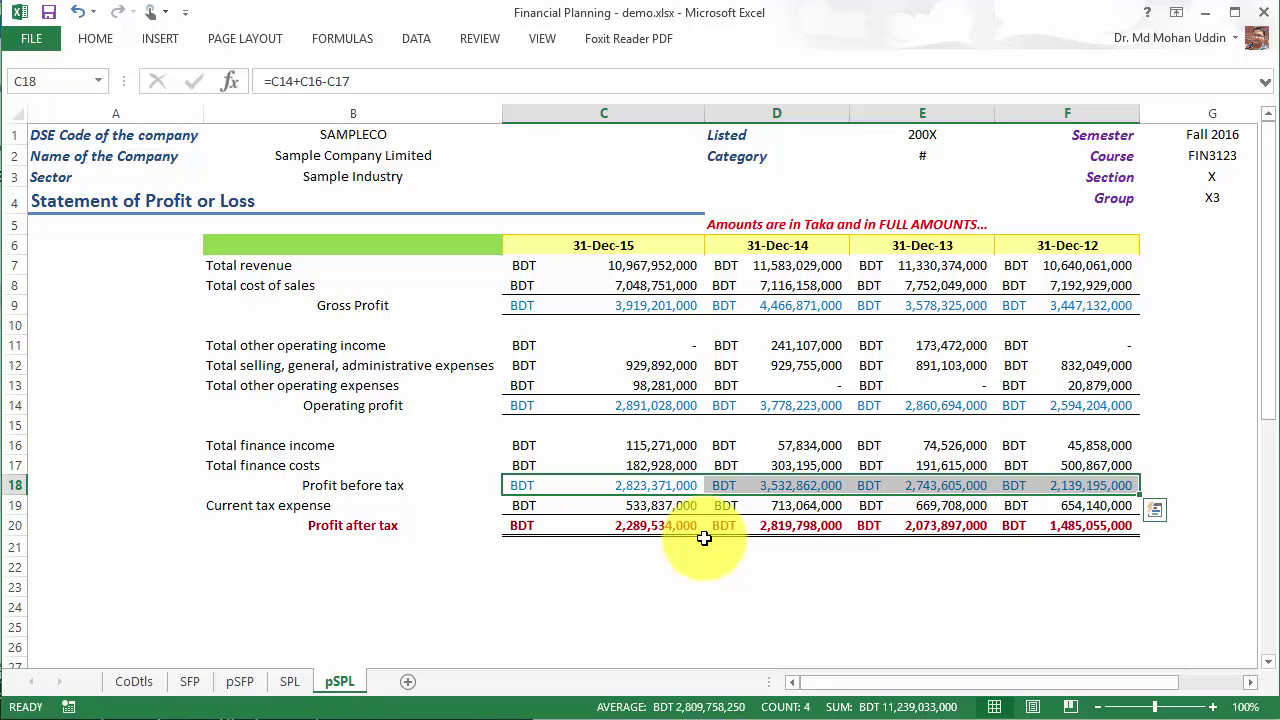
click(1050, 485)
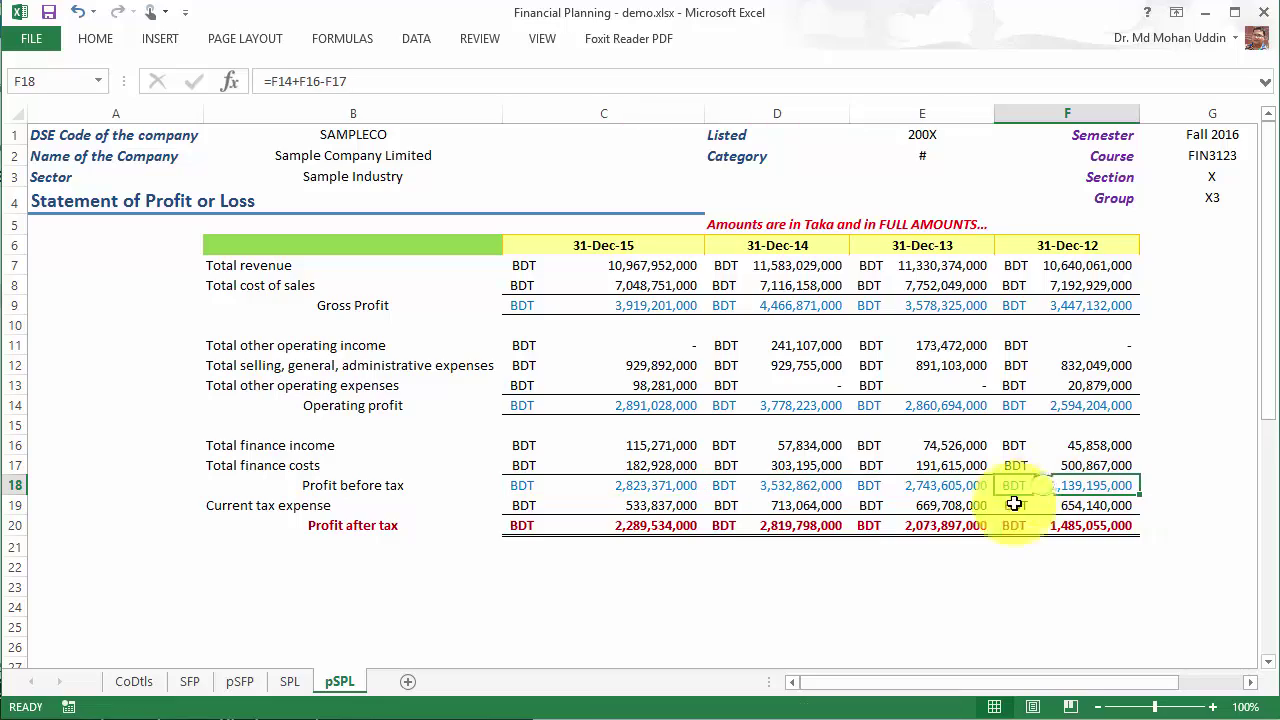
Step: Replace the 31-Dec-15 Profit after tax value in C20 with the formula =C18-C19
click(623, 527)
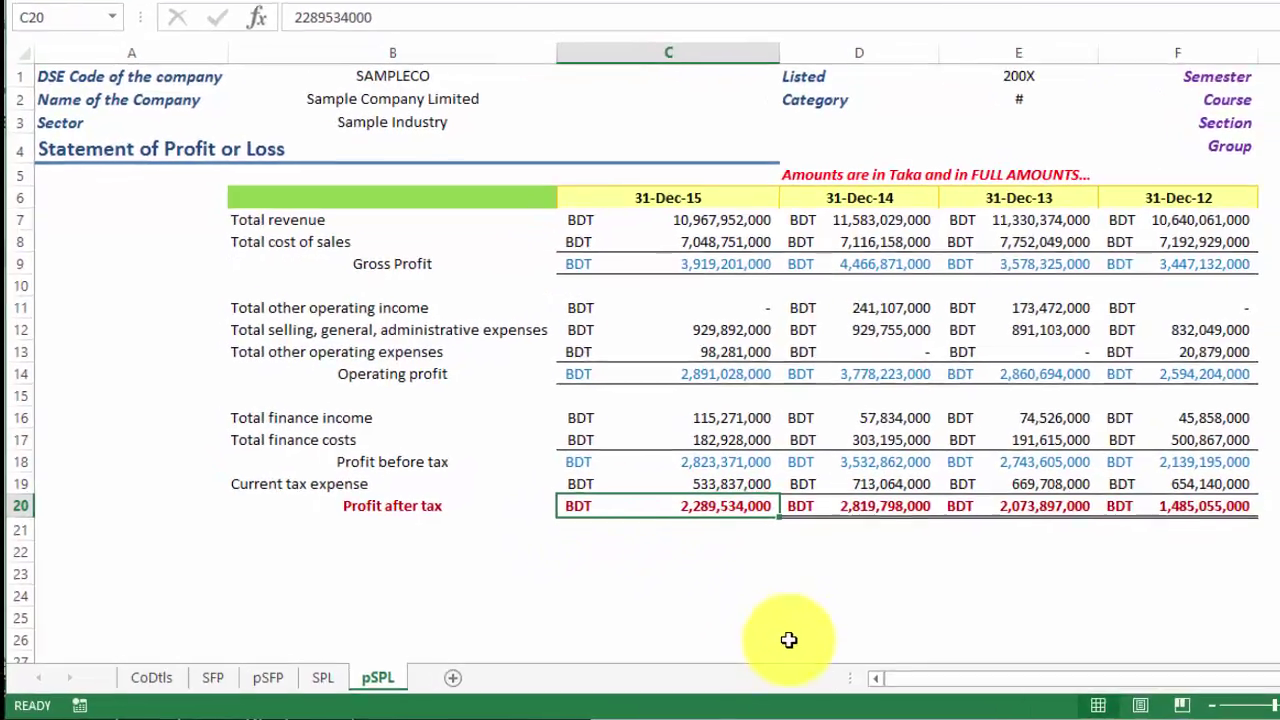
text(=)
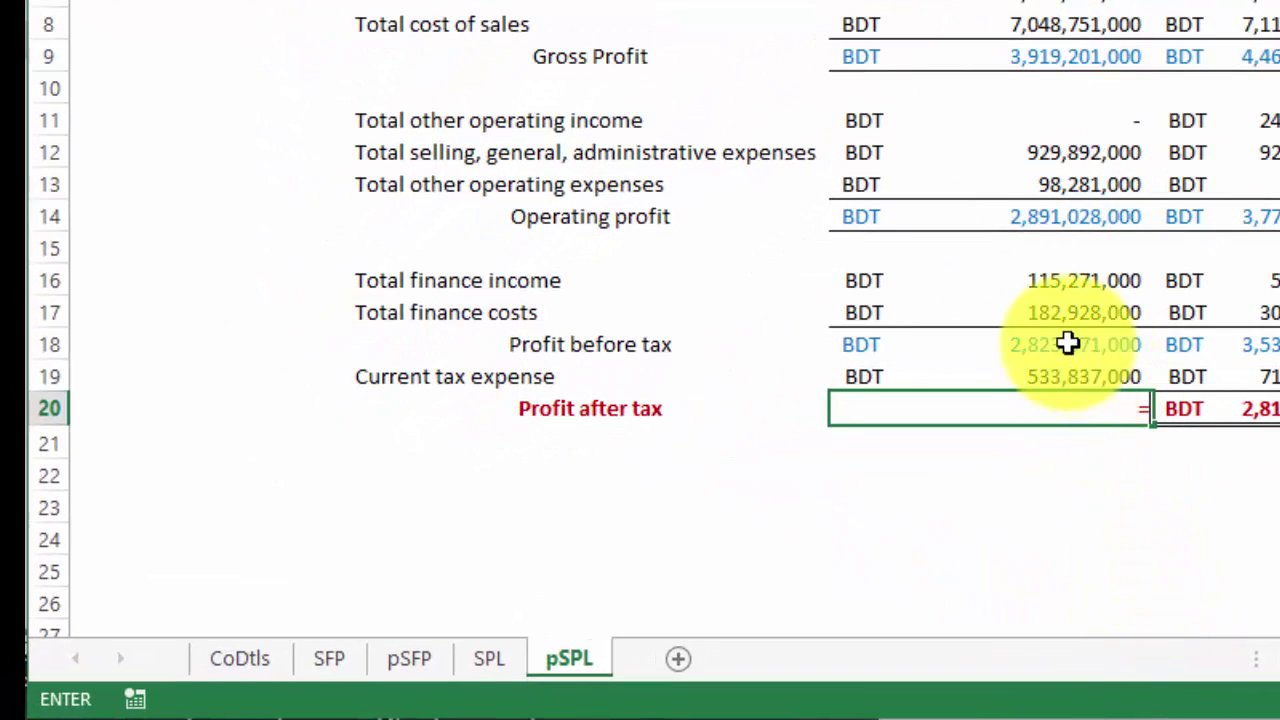
click(1068, 343)
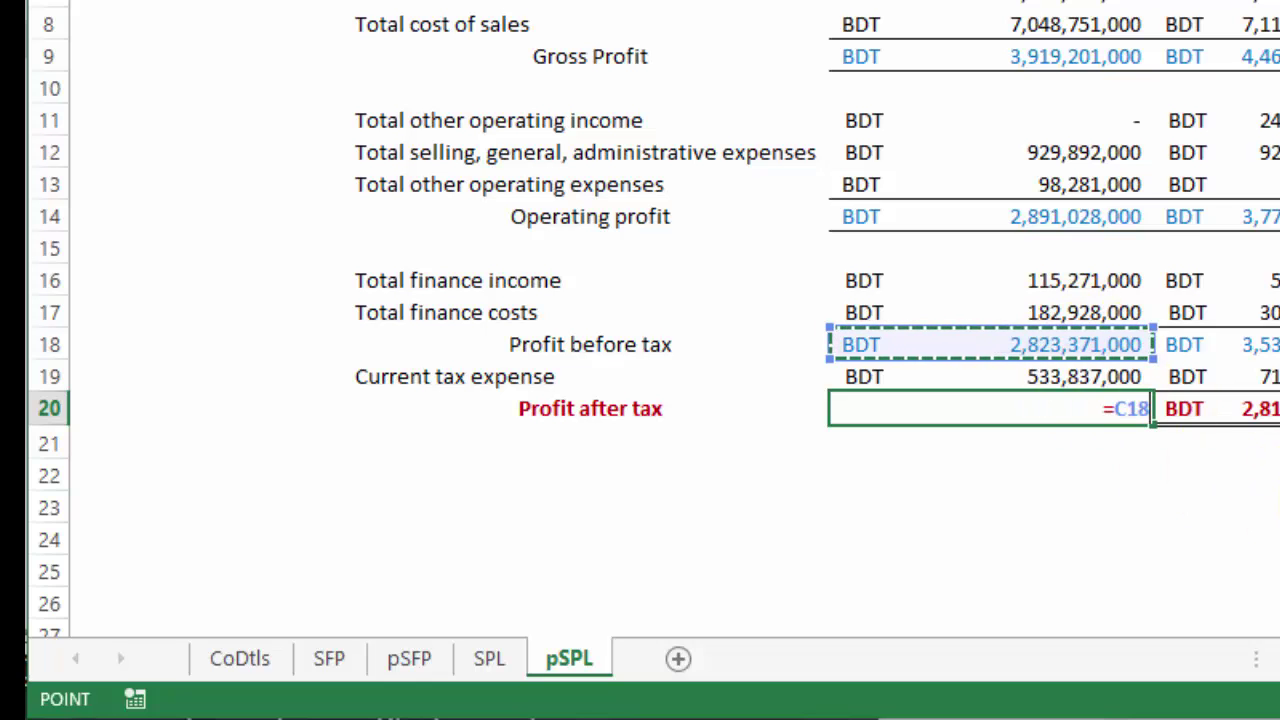
text(-)
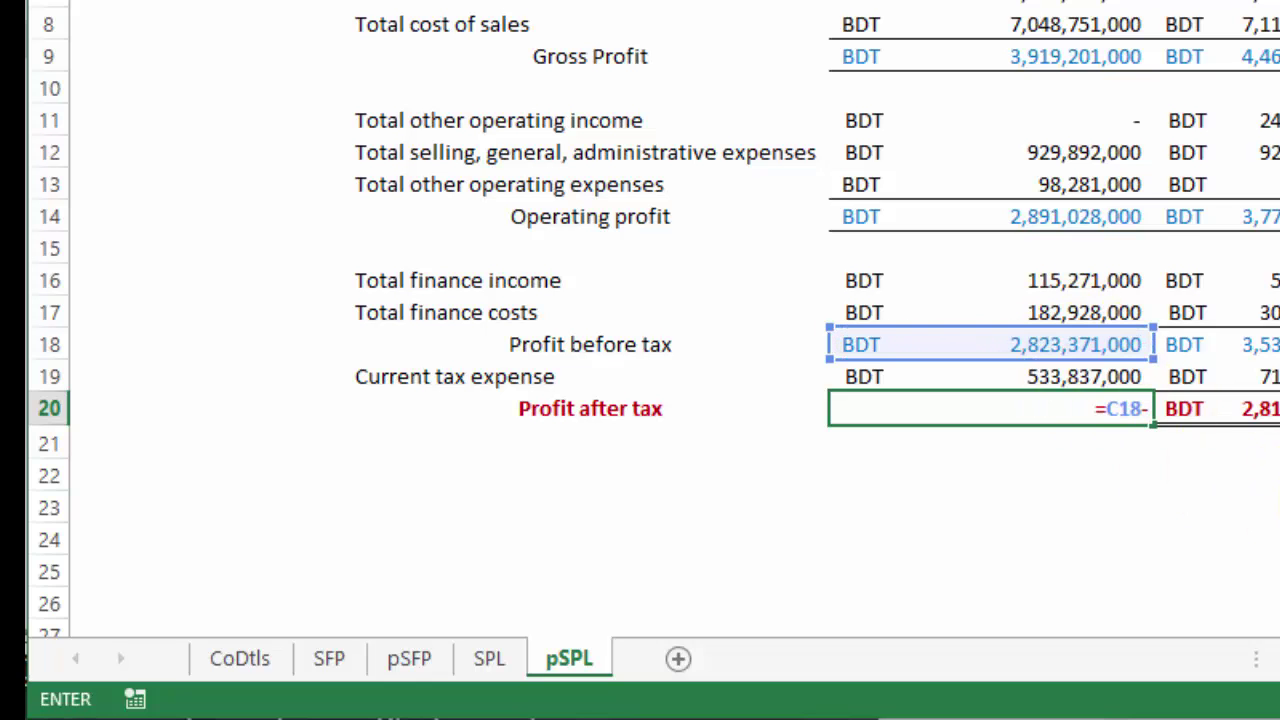
click(1071, 377)
key(Return)
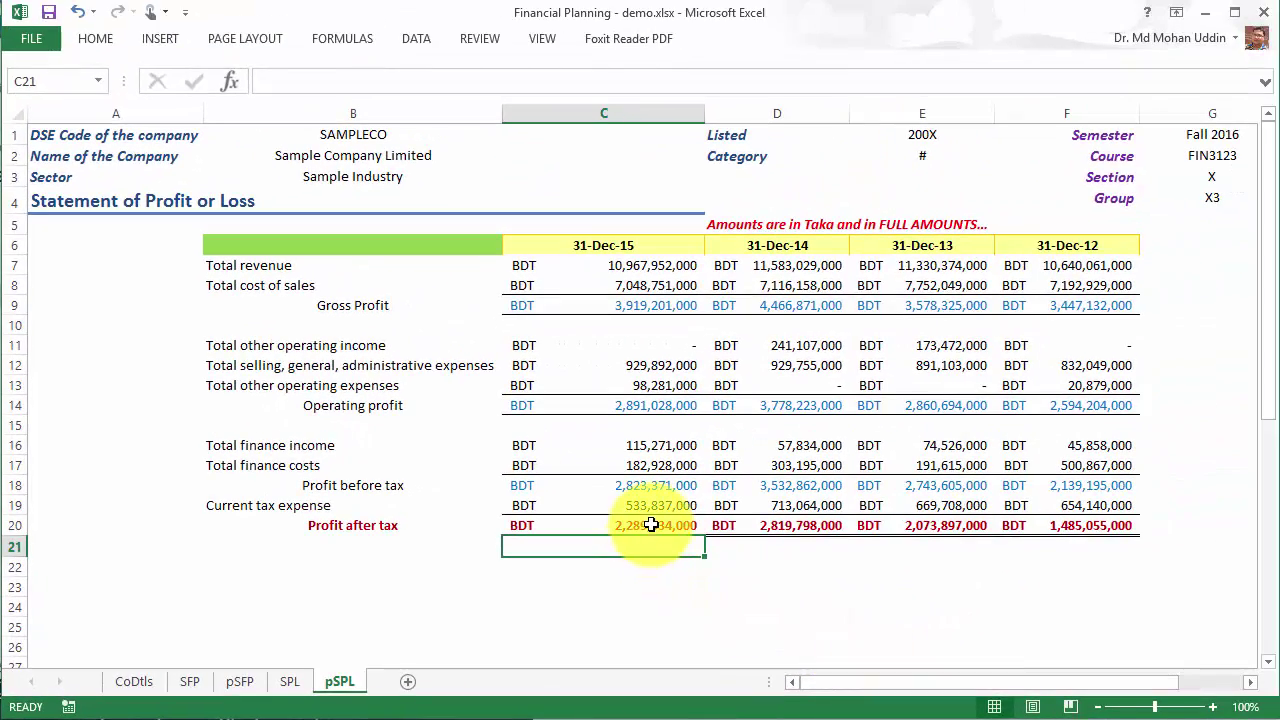
Step: Fill the Profit after tax formula from C20 across to F20 and check the formula in F20
click(651, 525)
key(shift+Right)
key(shift+Right)
key(shift+Right)
key(shift+Right)
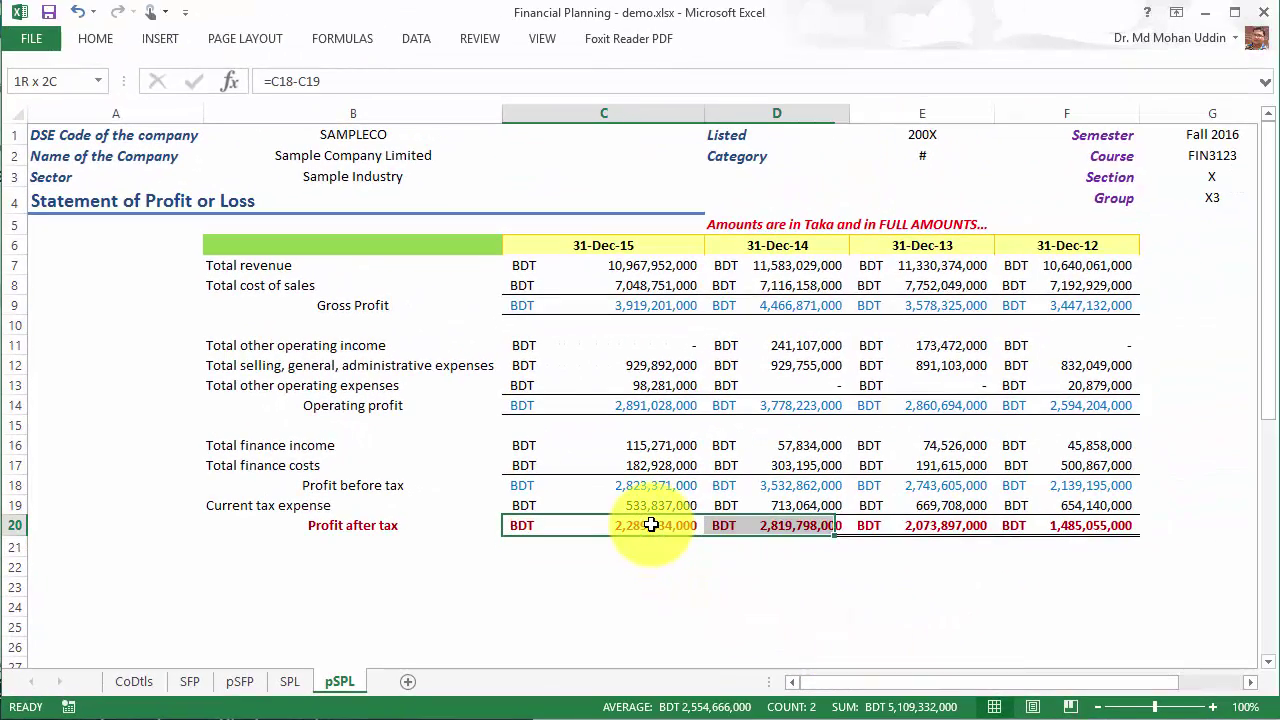
key(shift+Left)
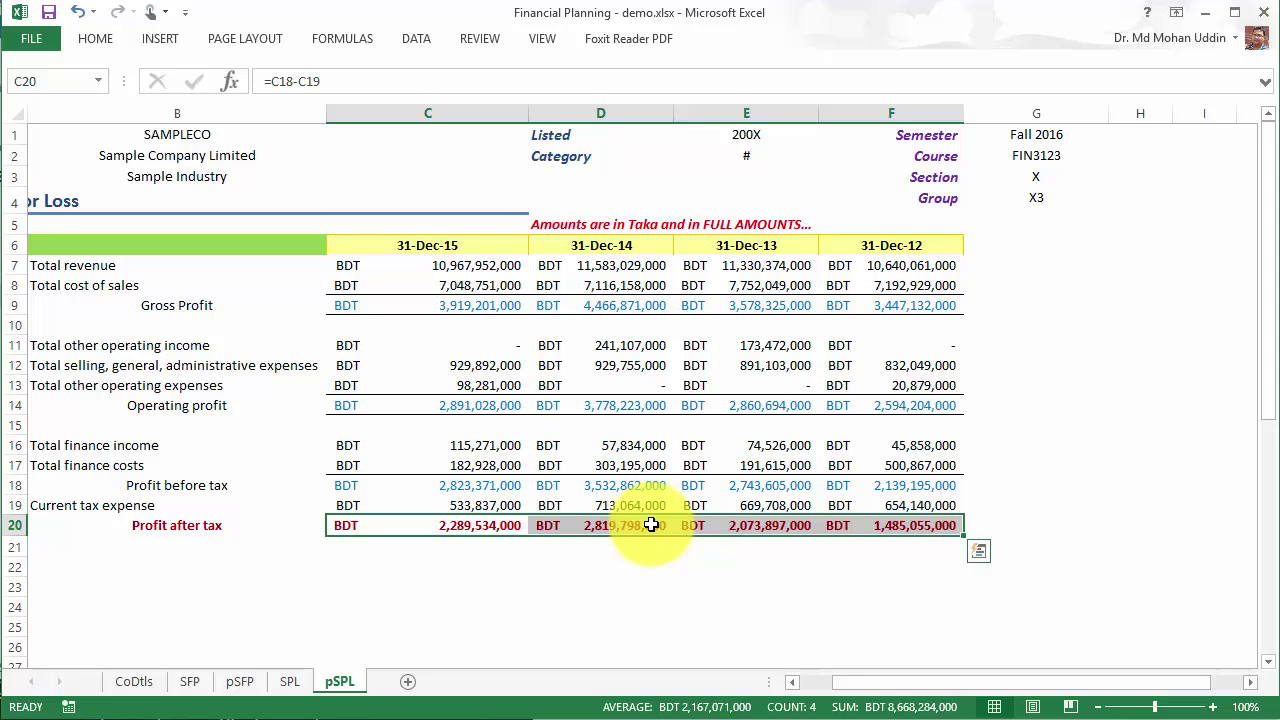
click(890, 525)
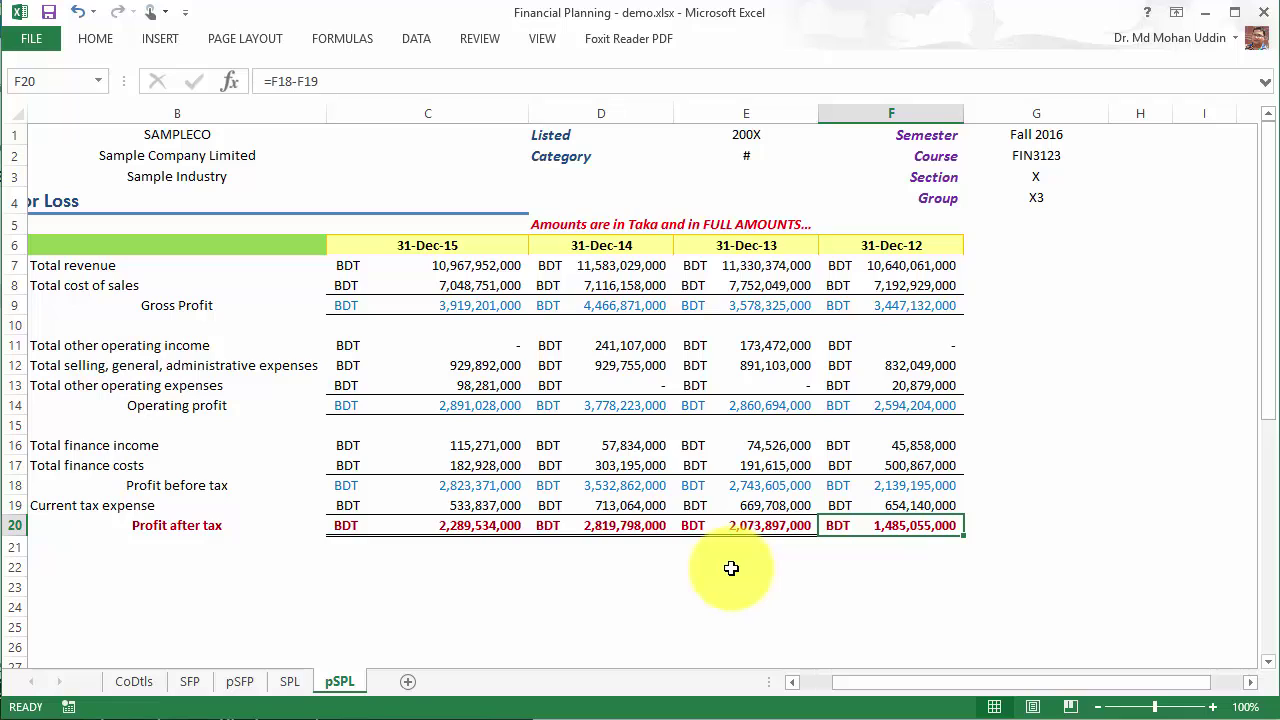
Step: Compare the Profit after tax figures with those in the SPL sheet and return to the full statement in pSPL
click(288, 681)
scroll(690, 570, down, 5)
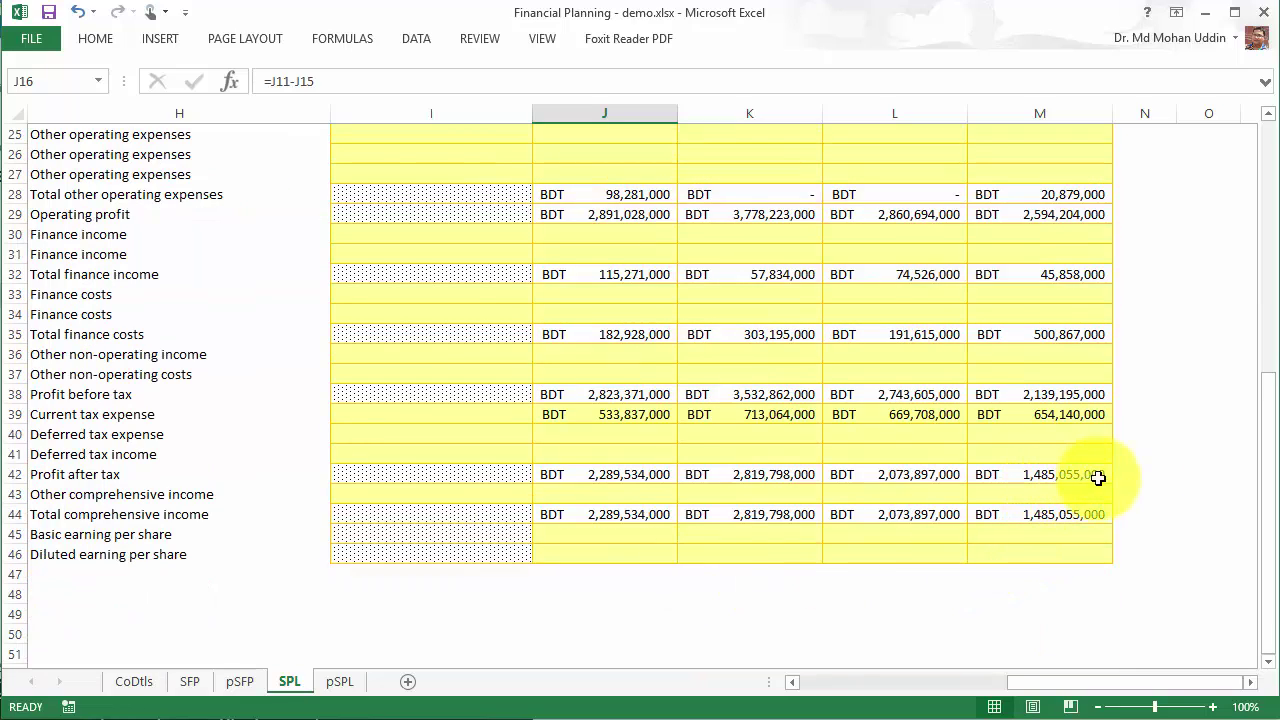
click(339, 681)
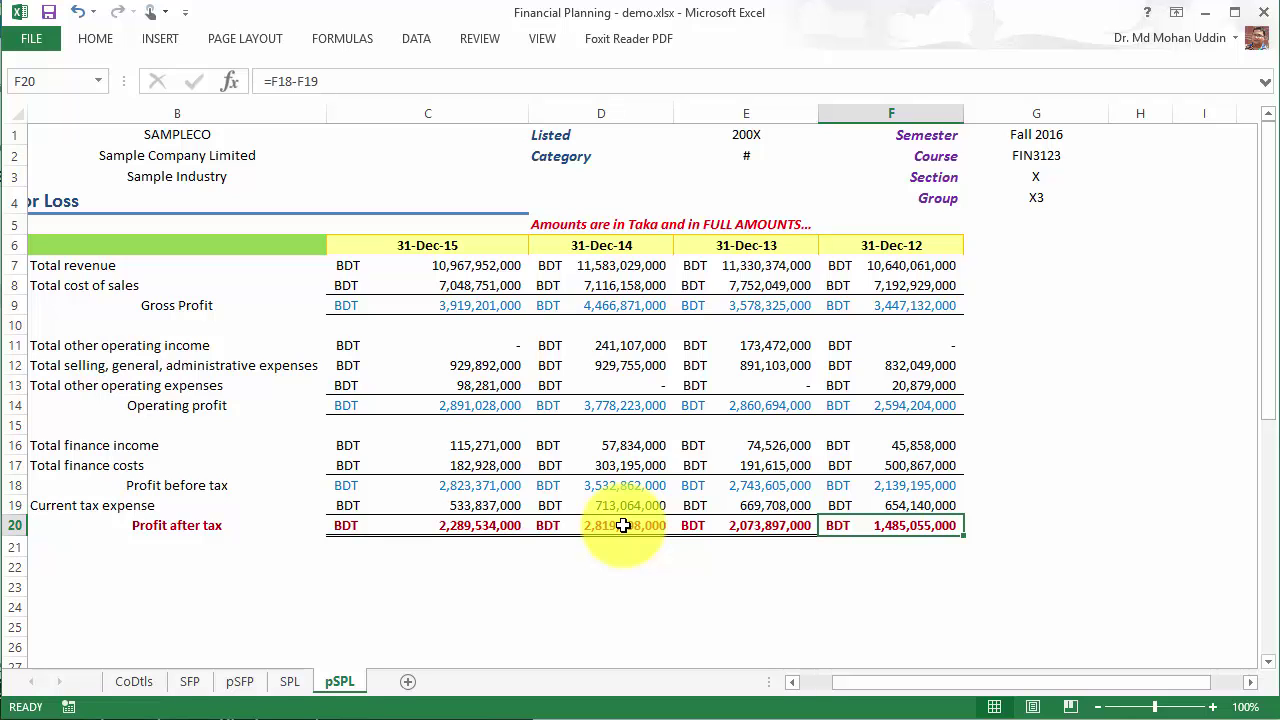
click(791, 683)
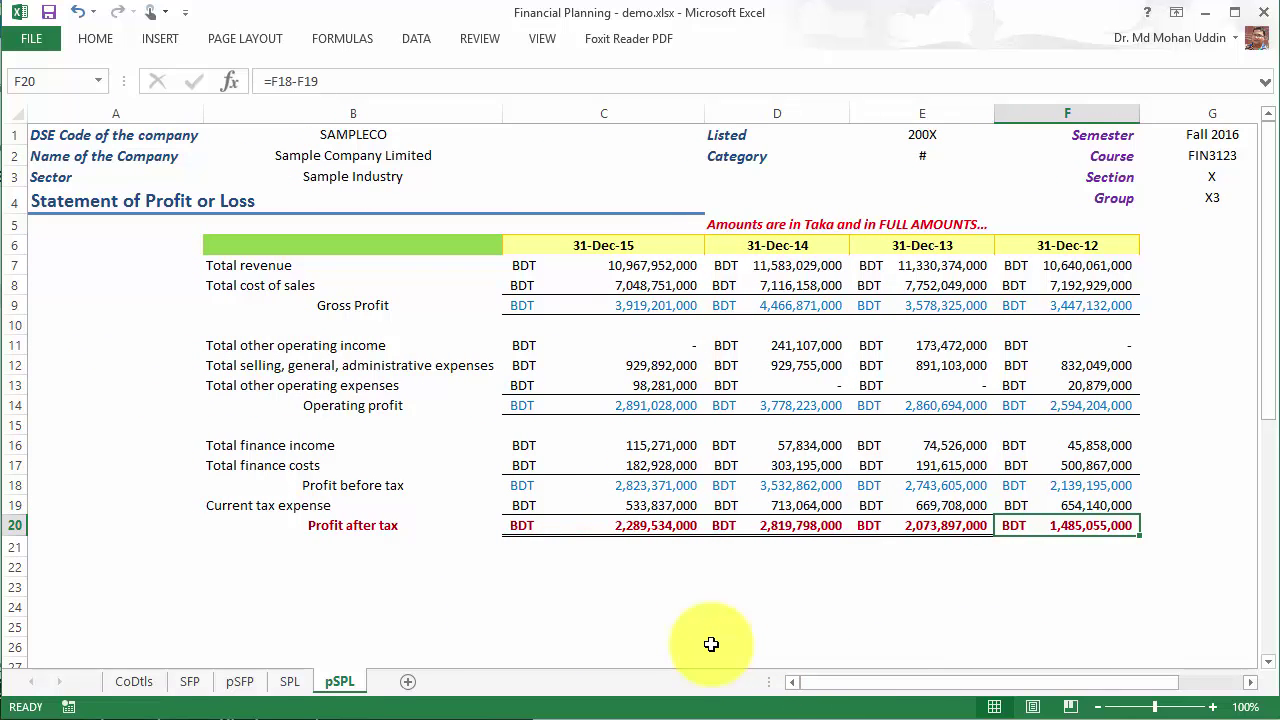